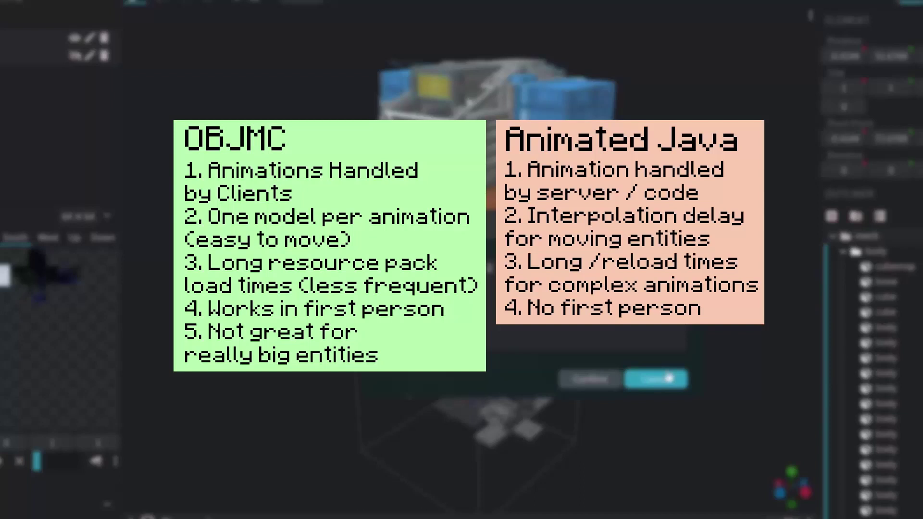
# Dismiss the covering dialog, review the bone's NBT text in Bone Config, then close Bone Config
pyautogui.click(668, 378)
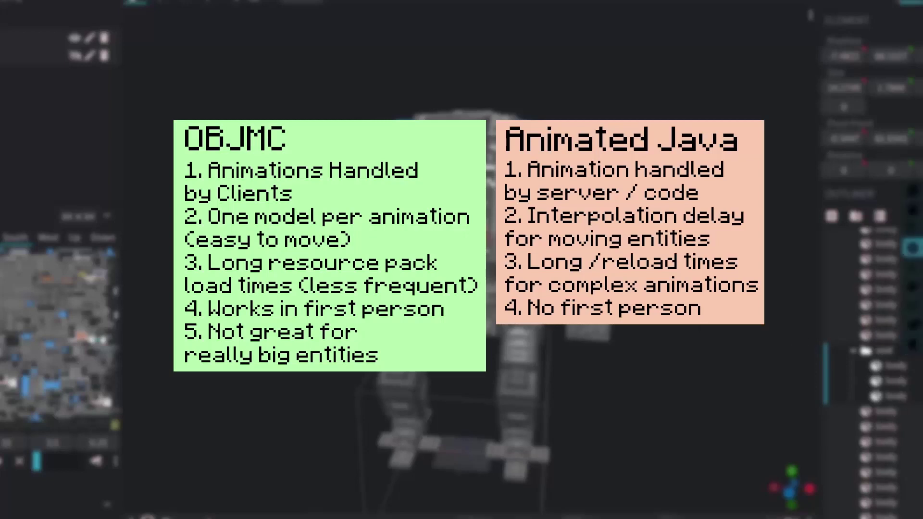
pyautogui.moveTo(463, 99); pyautogui.dragTo(416, 57)
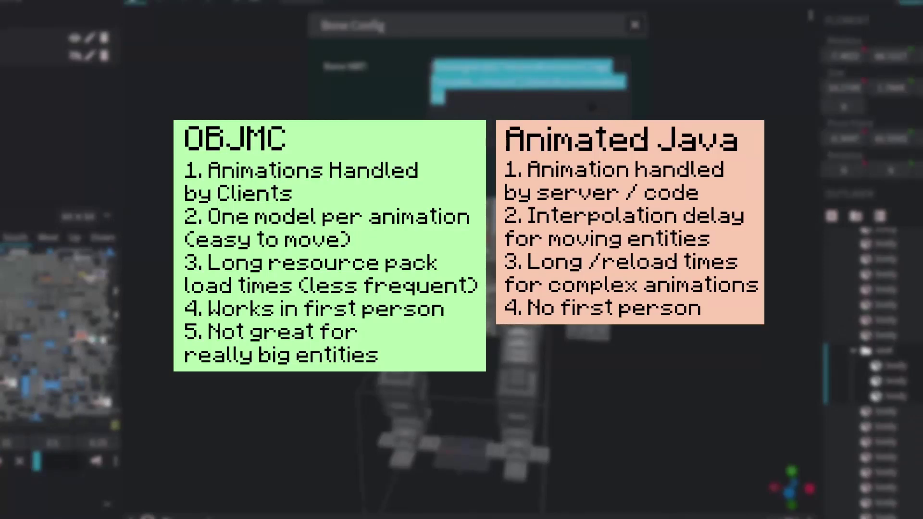
pyautogui.click(540, 67)
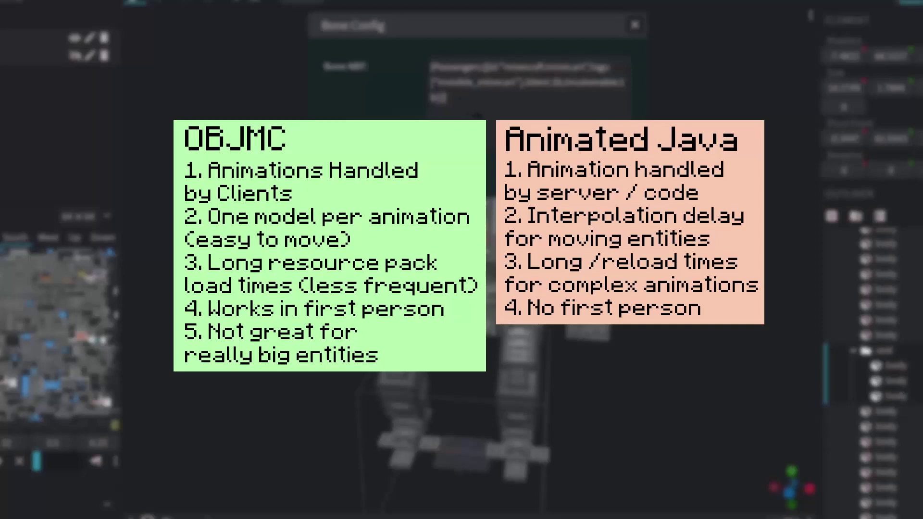
pyautogui.press('Escape')
pyautogui.scroll(3, 875, 336)
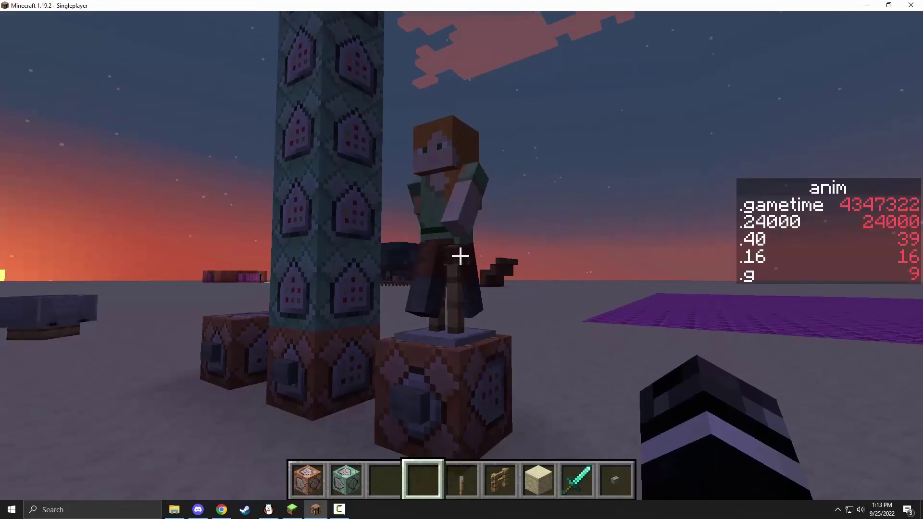
# Open the creative inventory on the Building Blocks category
pyautogui.press('e')
pyautogui.click(302, 103)
# Close the inventory, walk around the Alex model, open chat, then bring up Chrome's Anaconda page
pyautogui.press('e')
pyautogui.press('s')
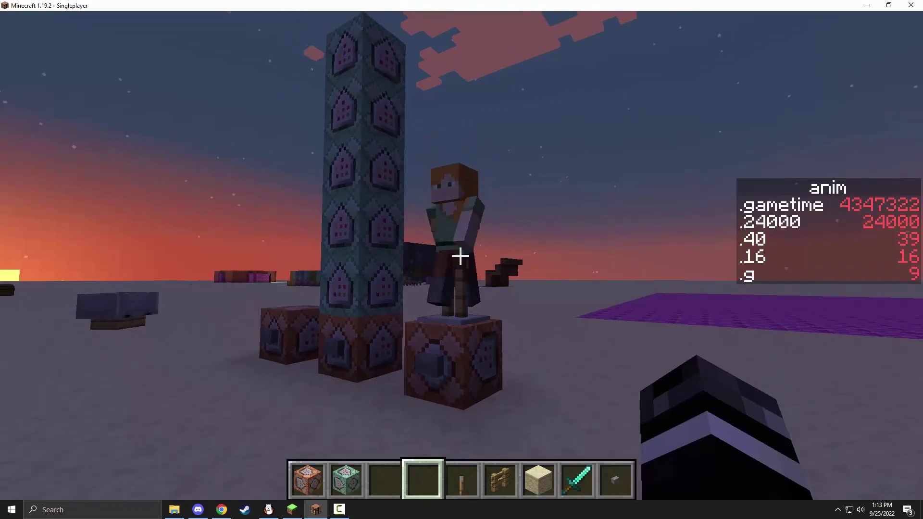
pyautogui.press('s')
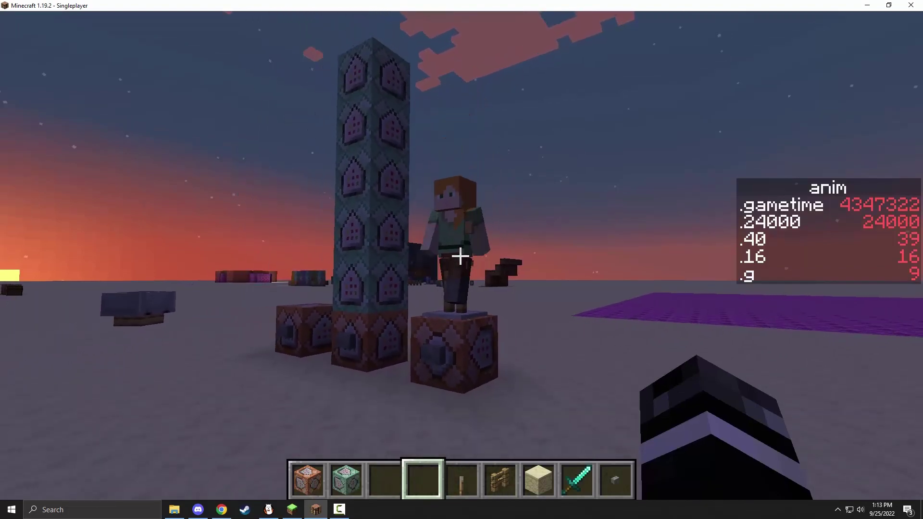
pyautogui.press('t')
pyautogui.click(221, 509)
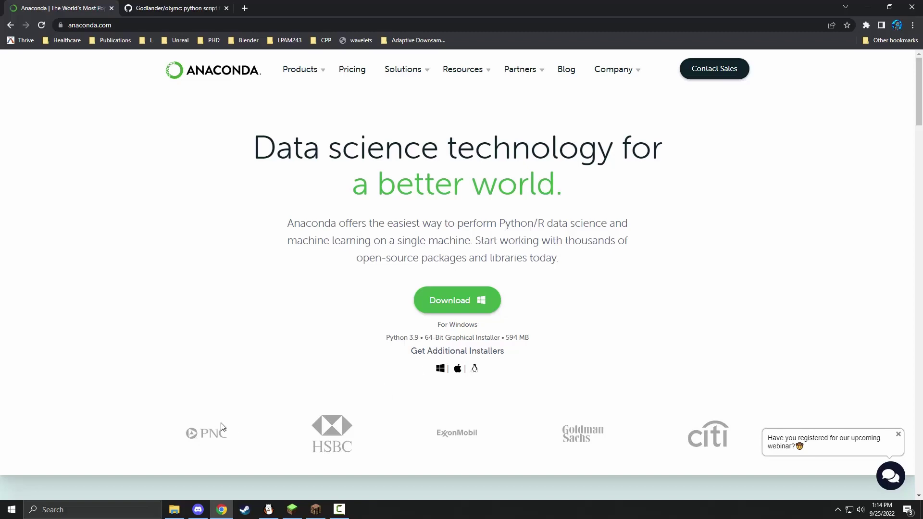
# Minimize the browser and game, then launch Anaconda Prompt and reposition its window
pyautogui.click(230, 509)
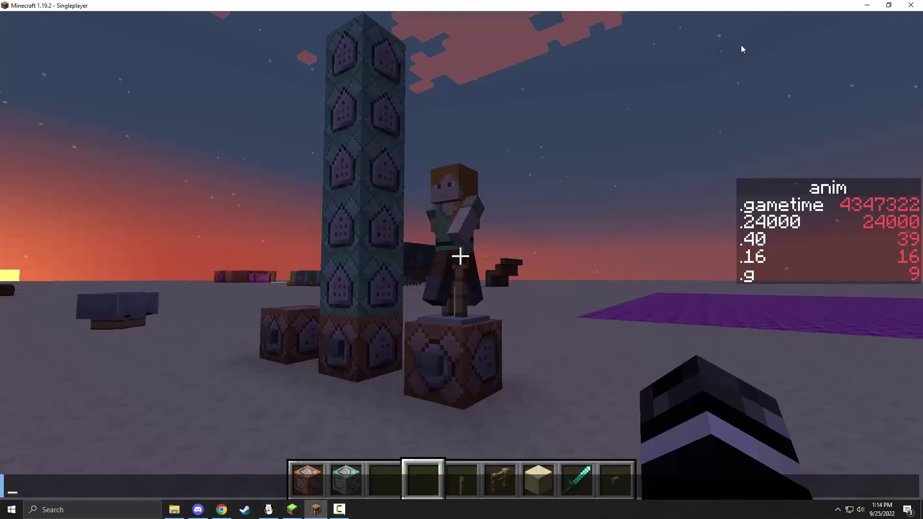
pyautogui.click(867, 6)
pyautogui.doubleClick(53, 463)
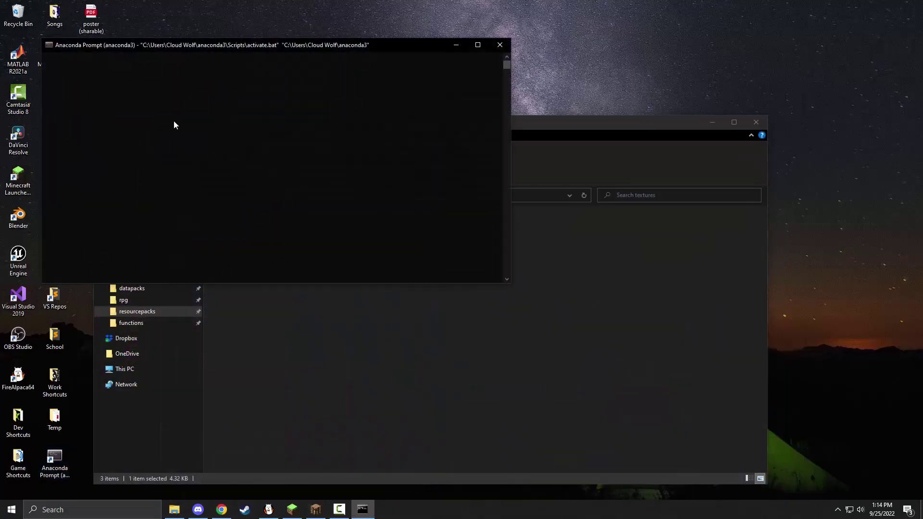
pyautogui.moveTo(147, 46); pyautogui.dragTo(273, 142)
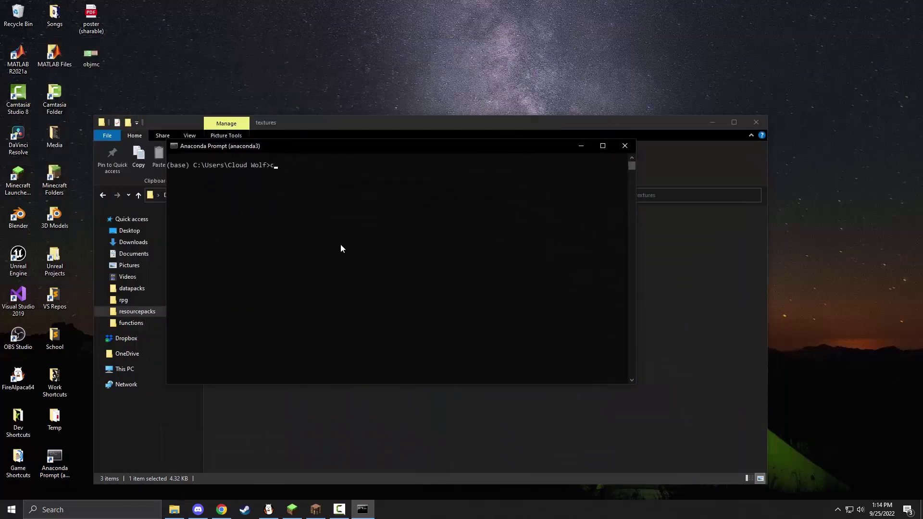
# Recreate the 'objmc' conda environment, confirming removal and the package plan with y, then activate it
pyautogui.write('conda create --name objmc')
pyautogui.press('Return')
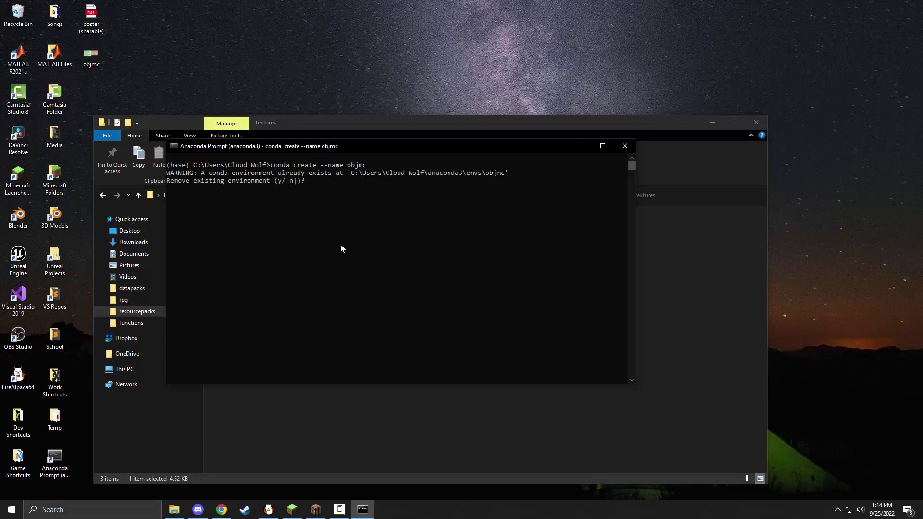
pyautogui.write('y')
pyautogui.press('Return')
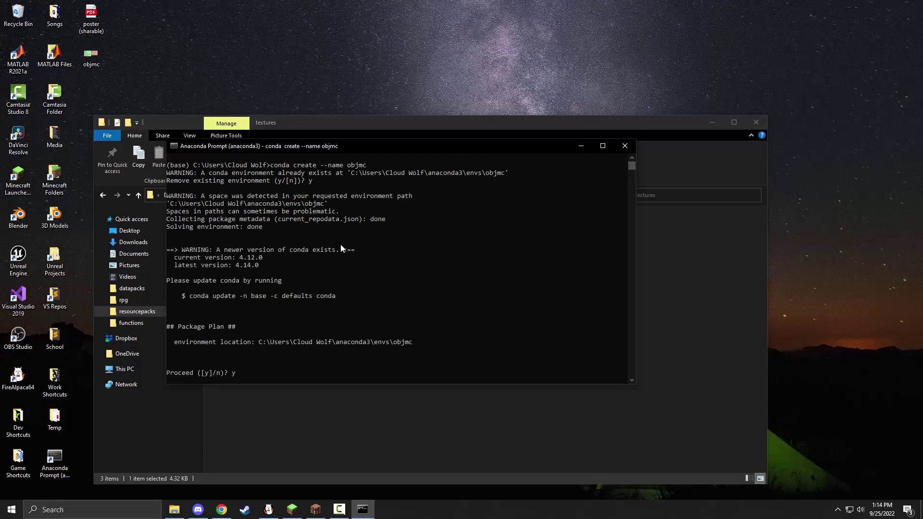
pyautogui.write('y')
pyautogui.press('Return')
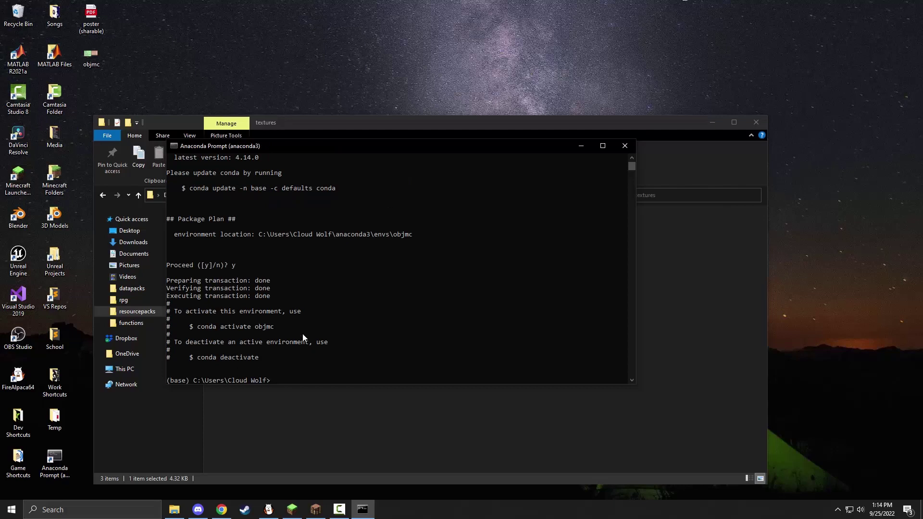
pyautogui.write('activate objmc')
pyautogui.press('Return')
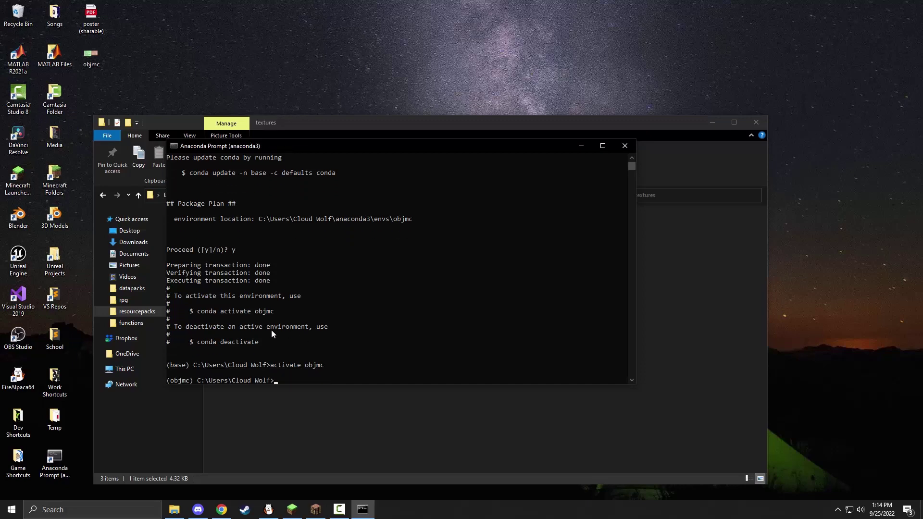
# Show the objmc GitHub repository tab and preview its green Code clone/ZIP menu
pyautogui.click(221, 510)
pyautogui.click(129, 5)
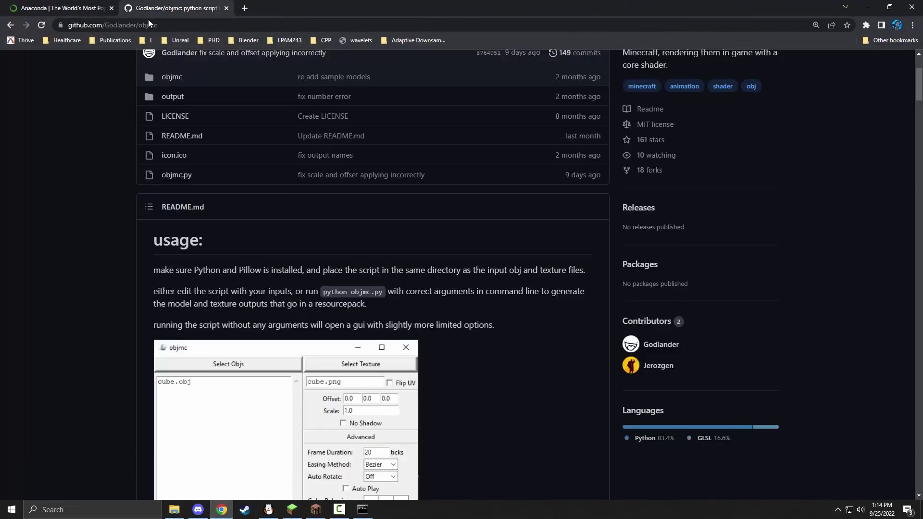
pyautogui.scroll(3, 322, 220)
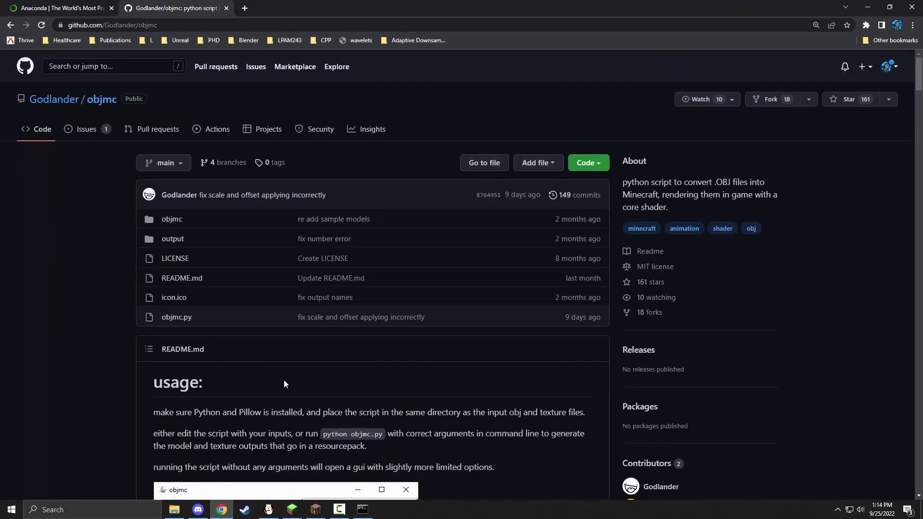
pyautogui.scroll(-5, 286, 336)
pyautogui.scroll(5, 359, 338)
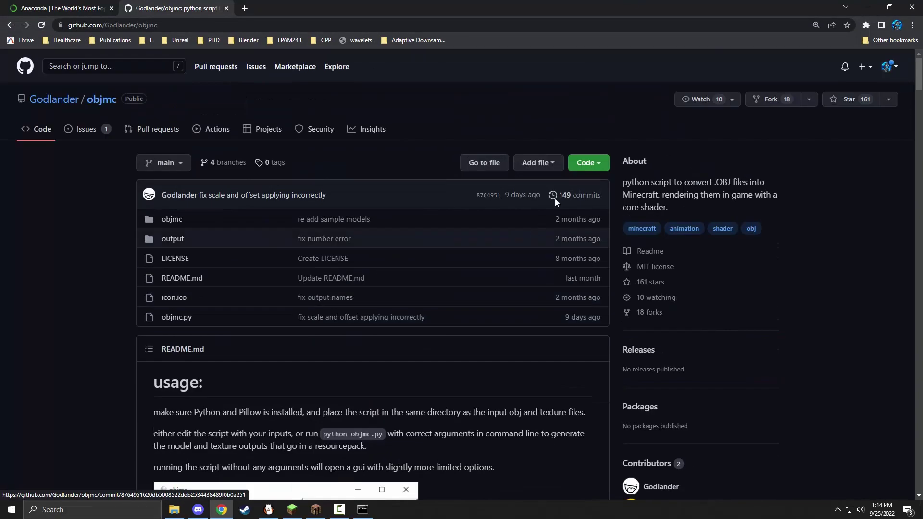
pyautogui.click(584, 166)
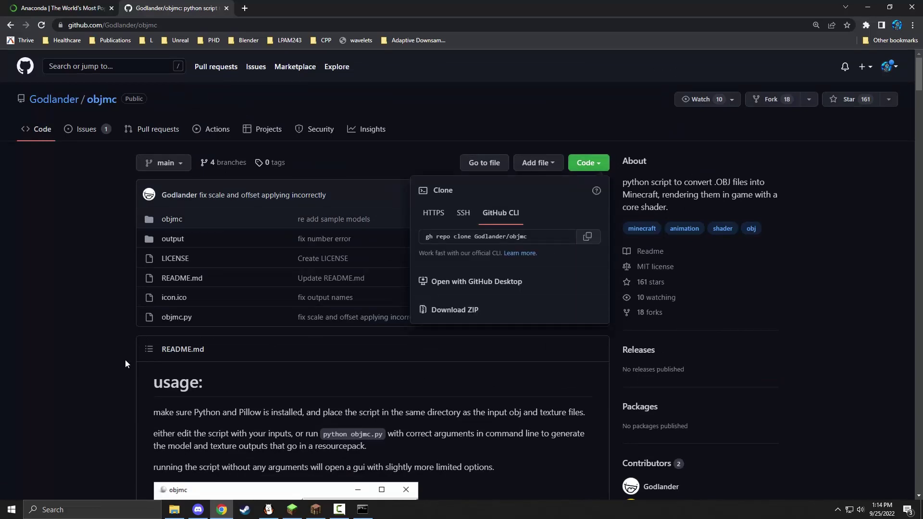
pyautogui.click(92, 155)
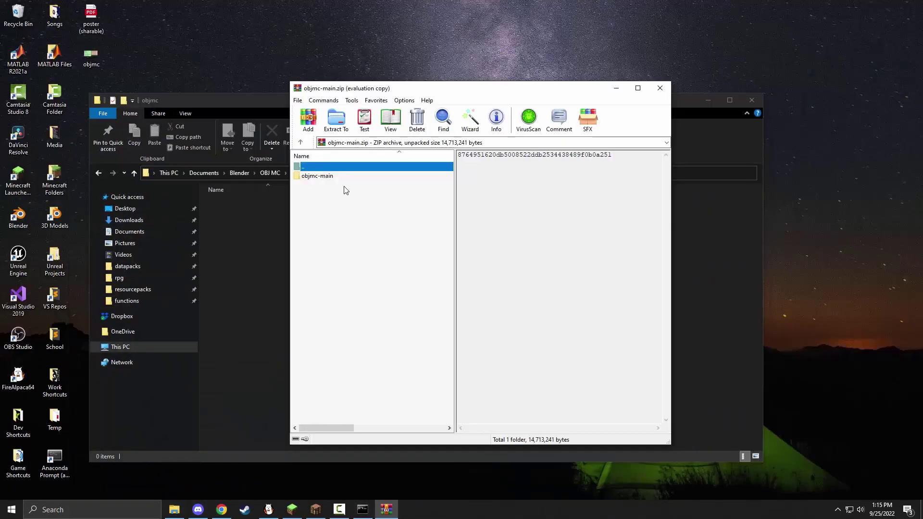
# Extract objmc-main's six items (objmc, output, icon, LICENSE, objmc.py, README) into the objmc folder, then close WinRAR
pyautogui.click(314, 176)
pyautogui.click(317, 176)
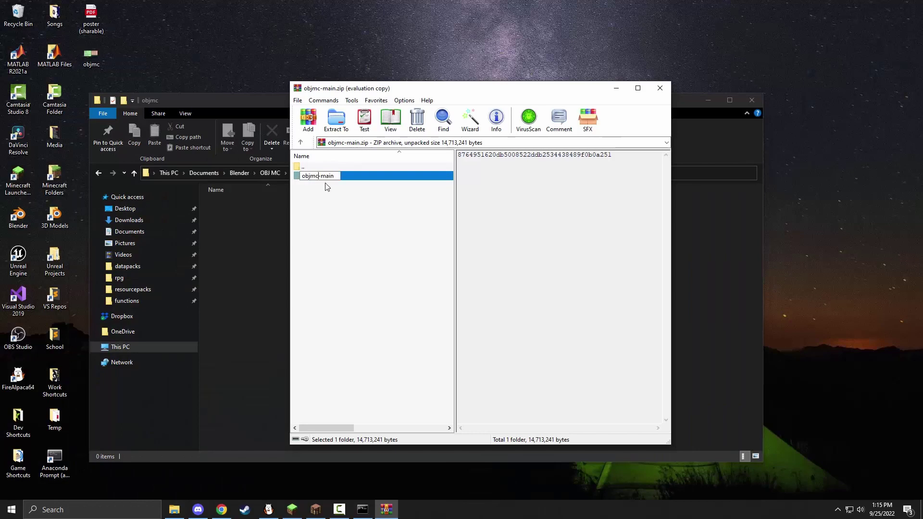
pyautogui.doubleClick(346, 179)
pyautogui.moveTo(359, 245); pyautogui.dragTo(316, 182)
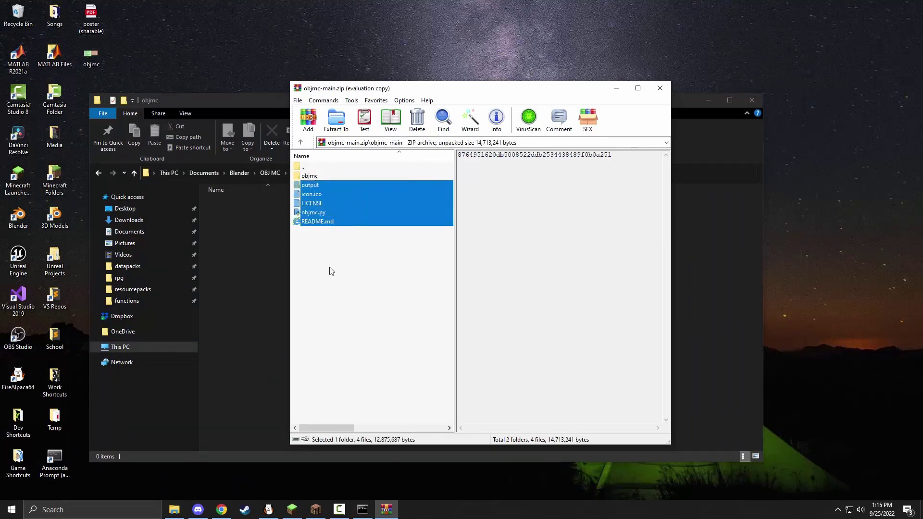
pyautogui.moveTo(324, 234); pyautogui.dragTo(274, 229)
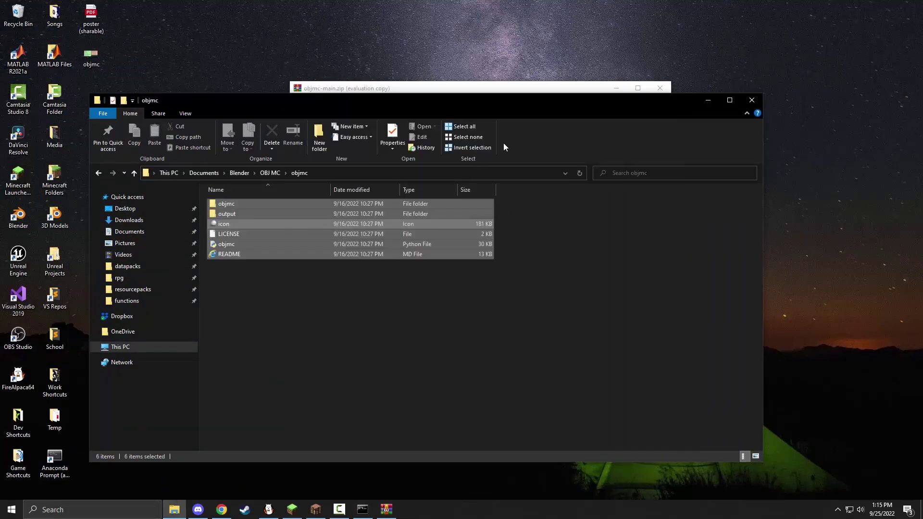
pyautogui.click(660, 88)
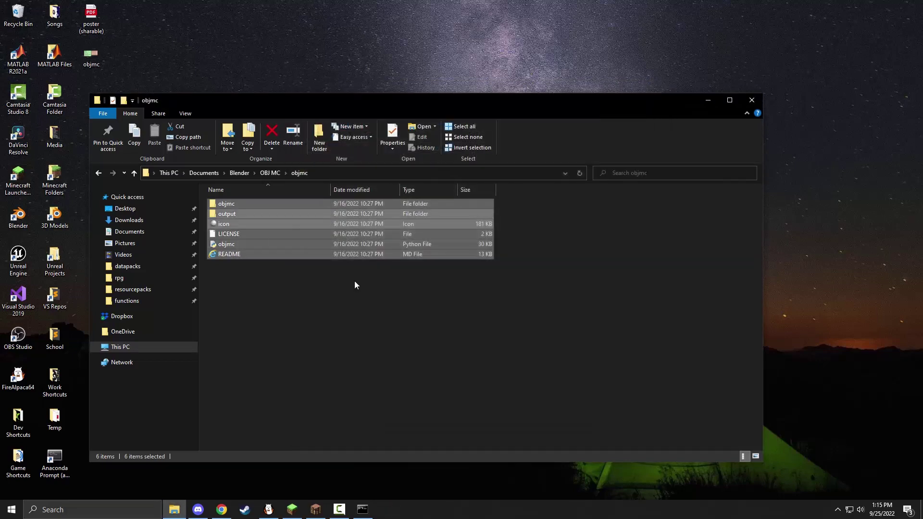
# Change the prompt to the copied Documents\Blender\OBJ MC\objmc path and type 'python objmc.py'
pyautogui.click(347, 174)
pyautogui.hotkey('ctrl', 'c')
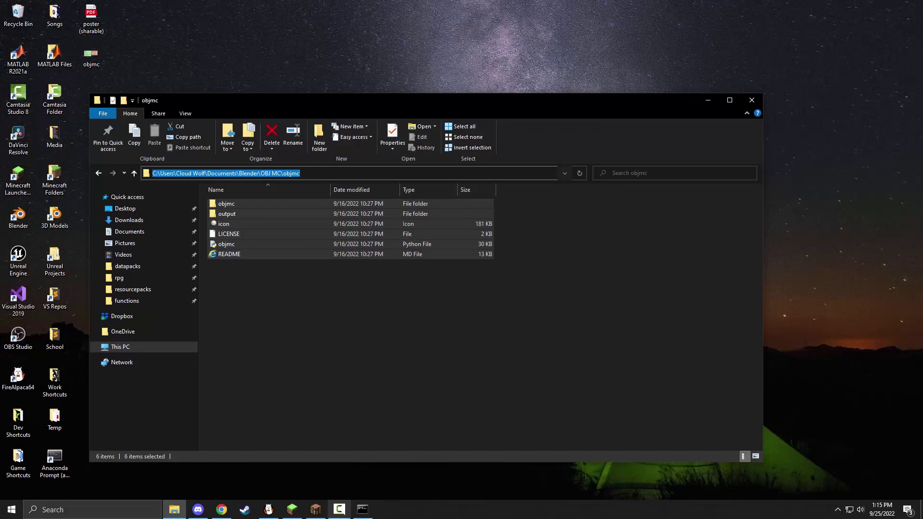
pyautogui.click(362, 508)
pyautogui.write('cd')
pyautogui.hotkey('ctrl', 'v')
pyautogui.press('Return')
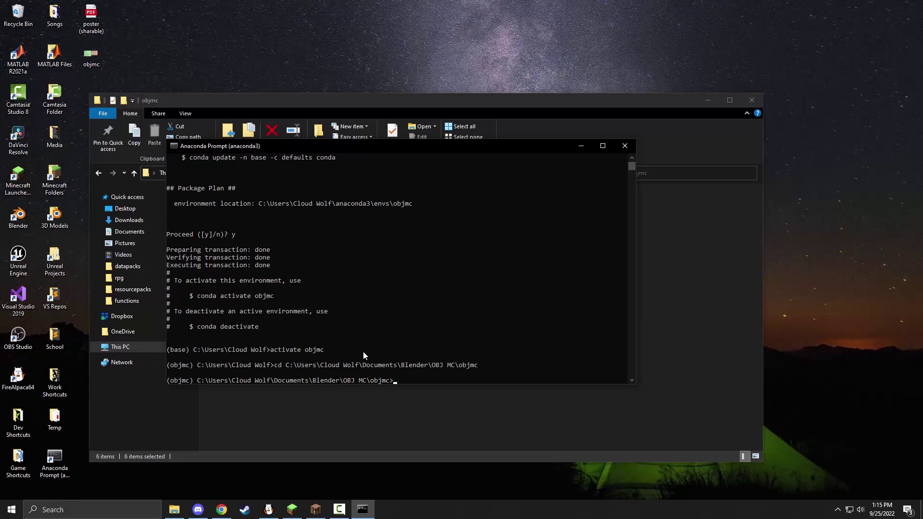
pyautogui.click(351, 425)
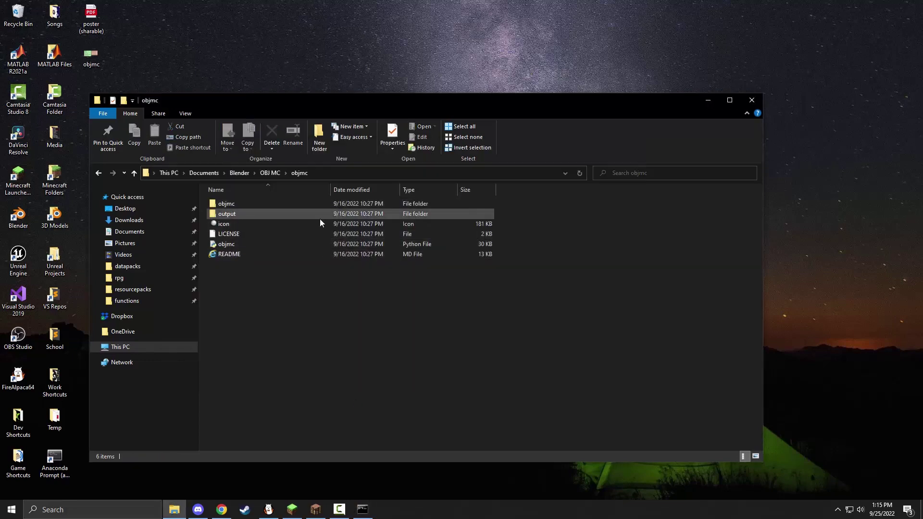
pyautogui.click(370, 510)
pyautogui.write('python o')
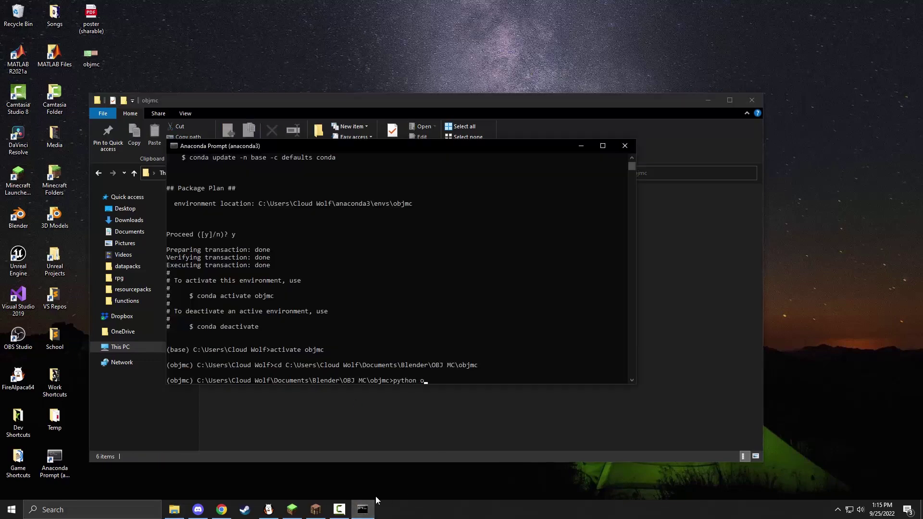
pyautogui.write('bjmc.py')
# Run objmc.py and place the objmc window beside its output console, stretched taller
pyautogui.press('Return')
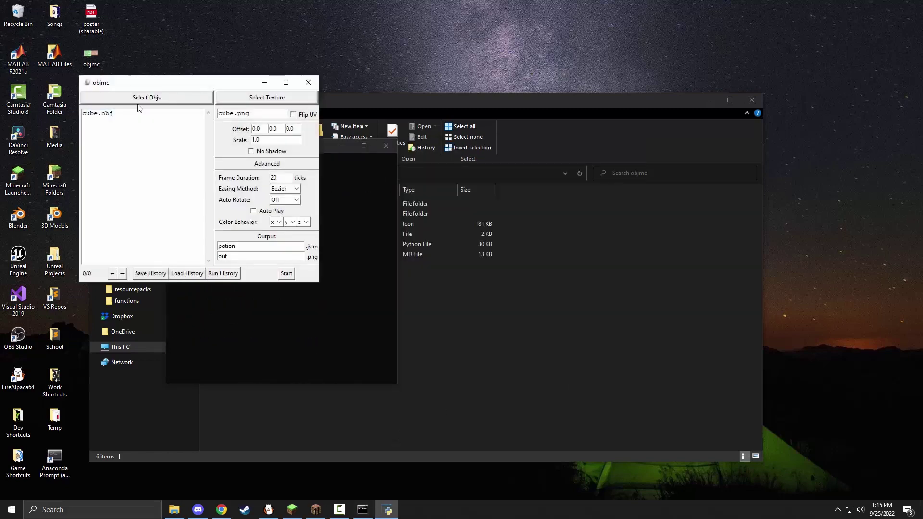
pyautogui.moveTo(115, 92); pyautogui.dragTo(274, 192)
pyautogui.click(240, 146)
pyautogui.moveTo(241, 146); pyautogui.dragTo(554, 186)
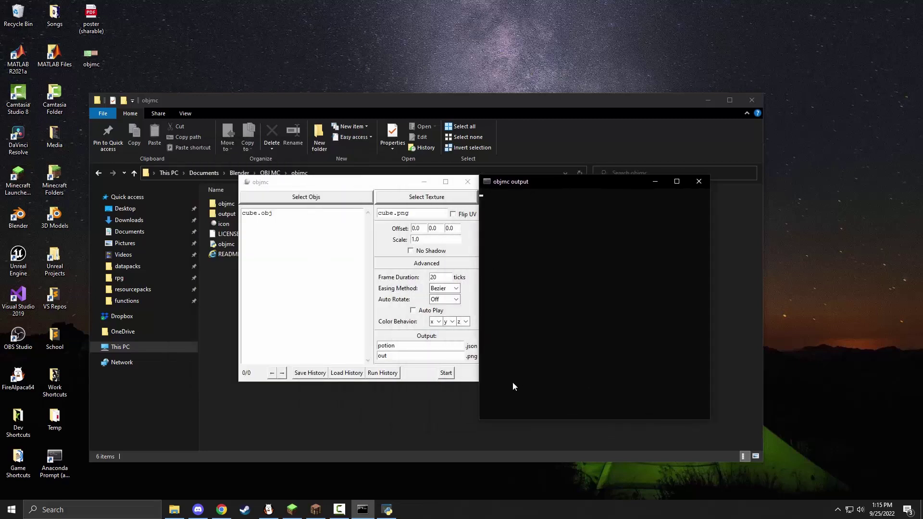
pyautogui.moveTo(418, 382); pyautogui.dragTo(422, 423)
# Copy the inner objmc pack folder and browse its assets\minecraft\shaders contents before returning
pyautogui.click(427, 460)
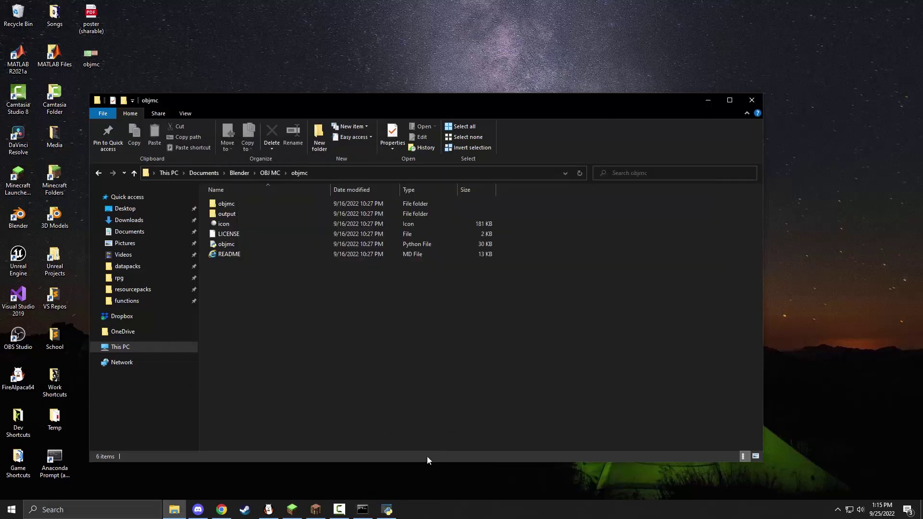
pyautogui.click(245, 202)
pyautogui.hotkey('ctrl', 'c')
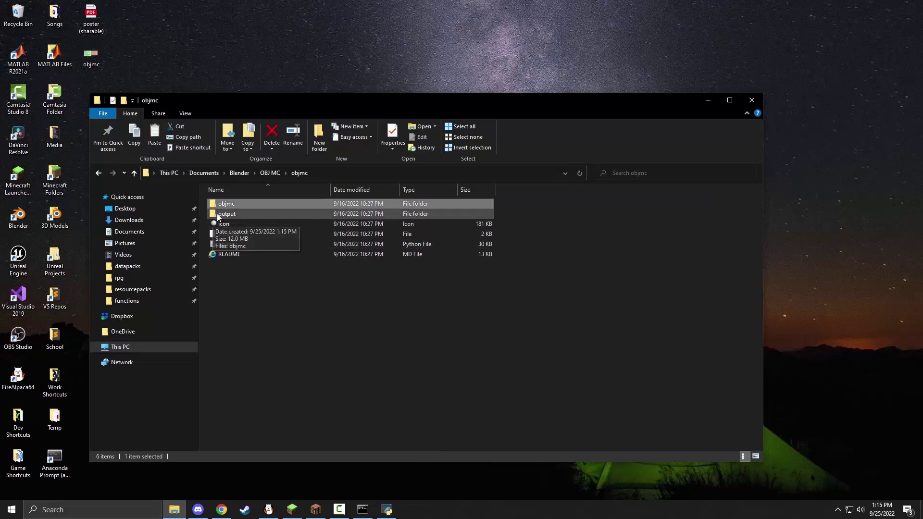
pyautogui.doubleClick(222, 206)
pyautogui.doubleClick(222, 204)
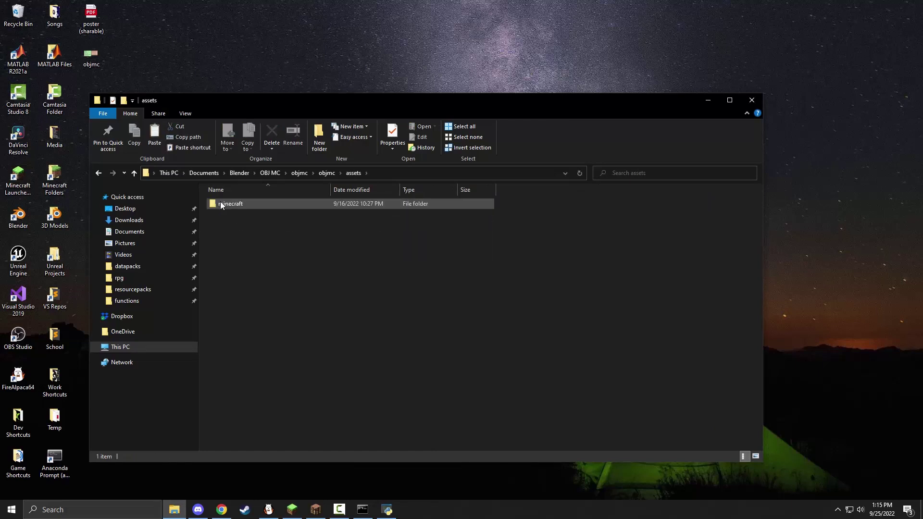
pyautogui.doubleClick(222, 204)
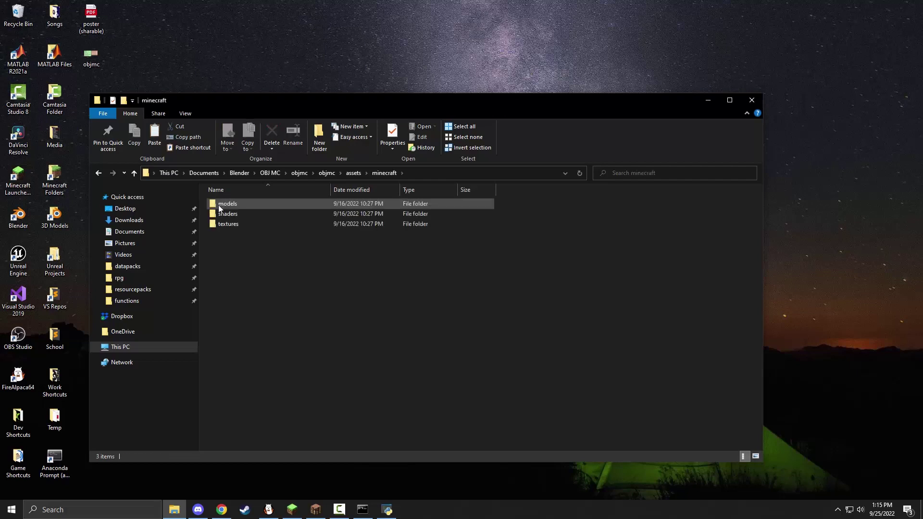
pyautogui.click(219, 215)
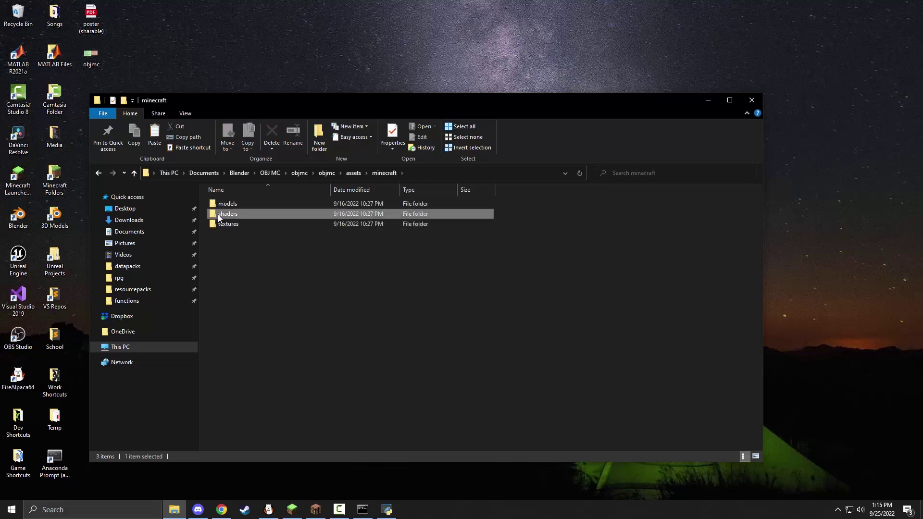
pyautogui.doubleClick(270, 212)
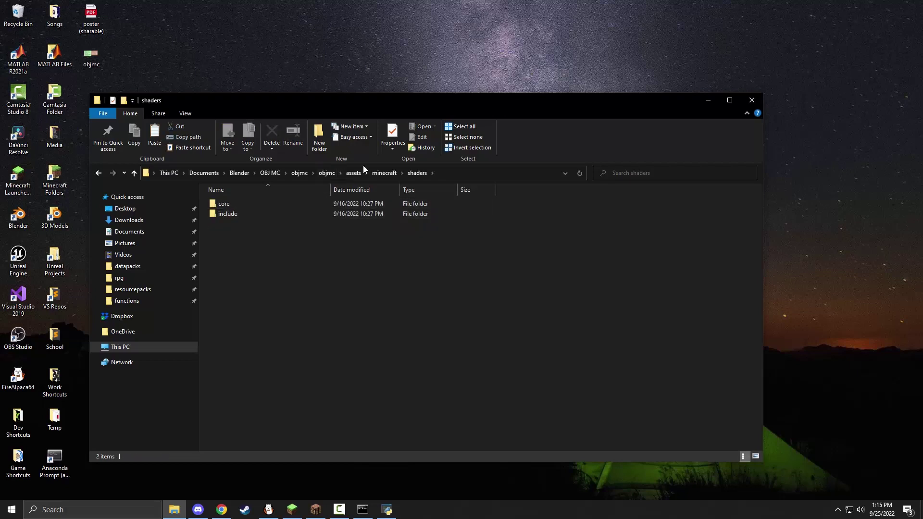
pyautogui.click(328, 173)
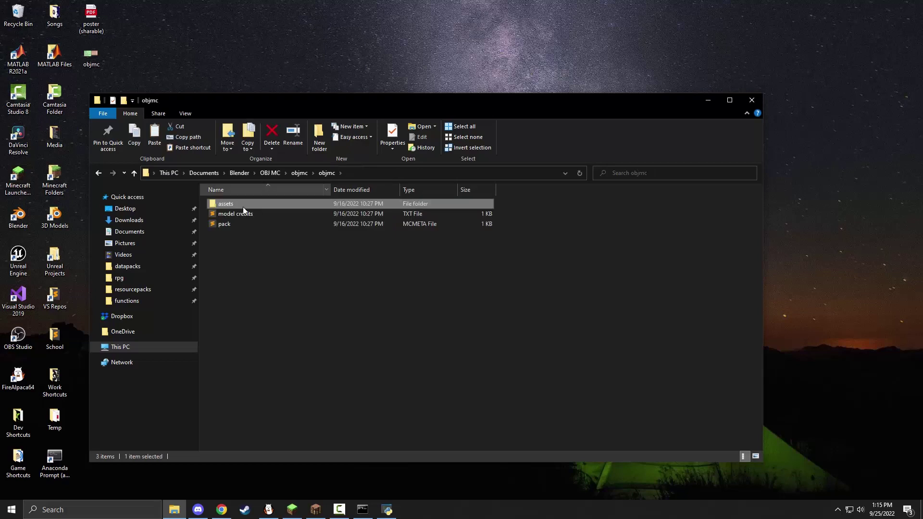
pyautogui.click(303, 173)
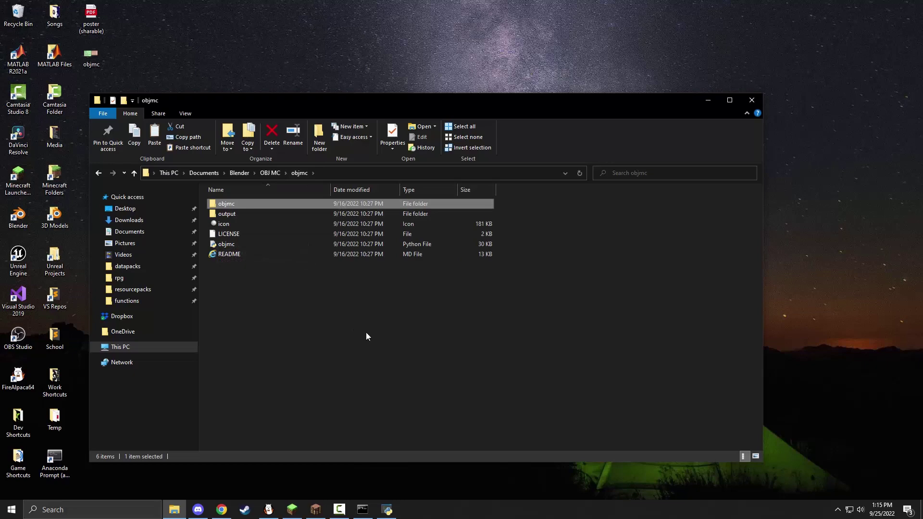
# Paste the objmc pack into .minecraft\resourcepacks, replacing the files in the destination
pyautogui.doubleClick(54, 182)
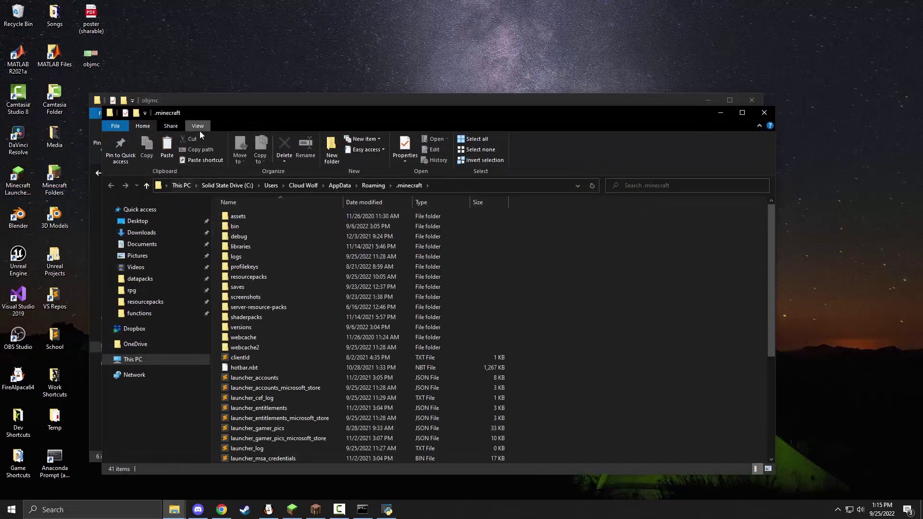
pyautogui.moveTo(212, 117); pyautogui.dragTo(195, 104)
pyautogui.doubleClick(229, 267)
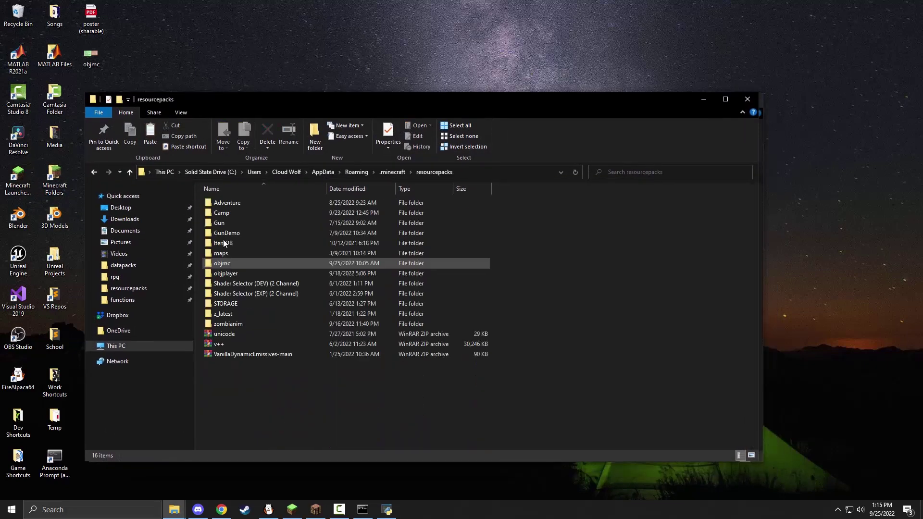
pyautogui.hotkey('ctrl', 'v')
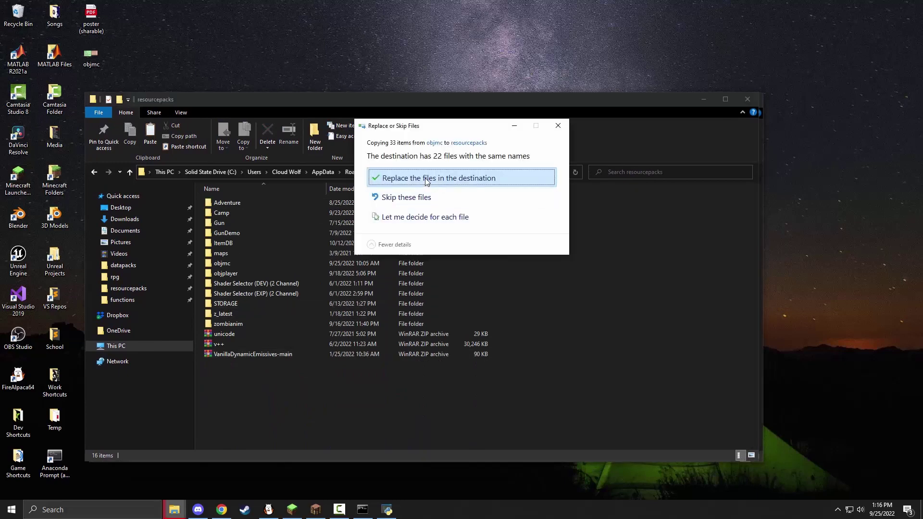
pyautogui.click(480, 175)
# Reload Minecraft's resource packs with F3+T and walk around the armor stand's new model
pyautogui.click(316, 509)
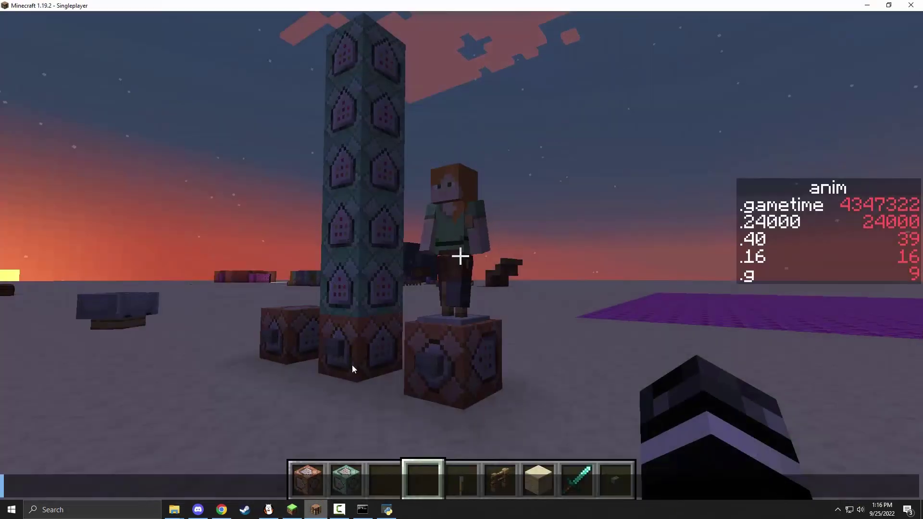
pyautogui.hotkey('F3', 't')
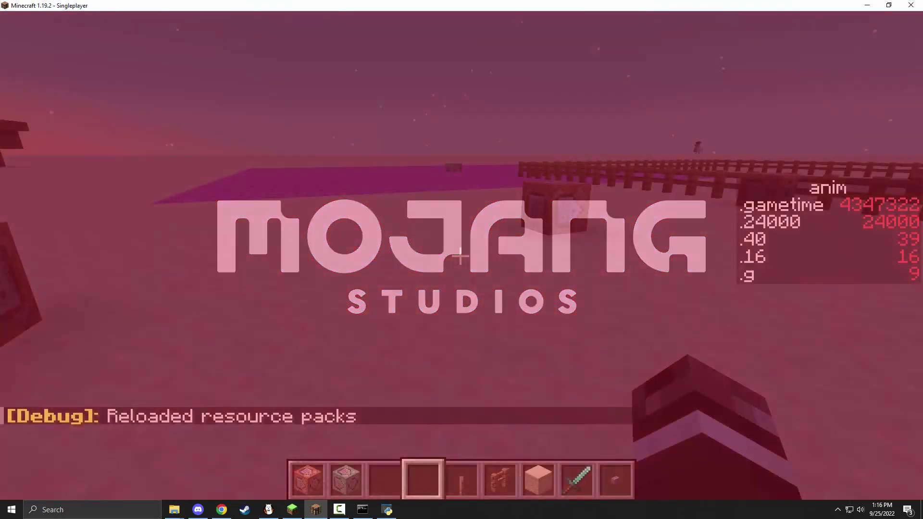
pyautogui.press('w')
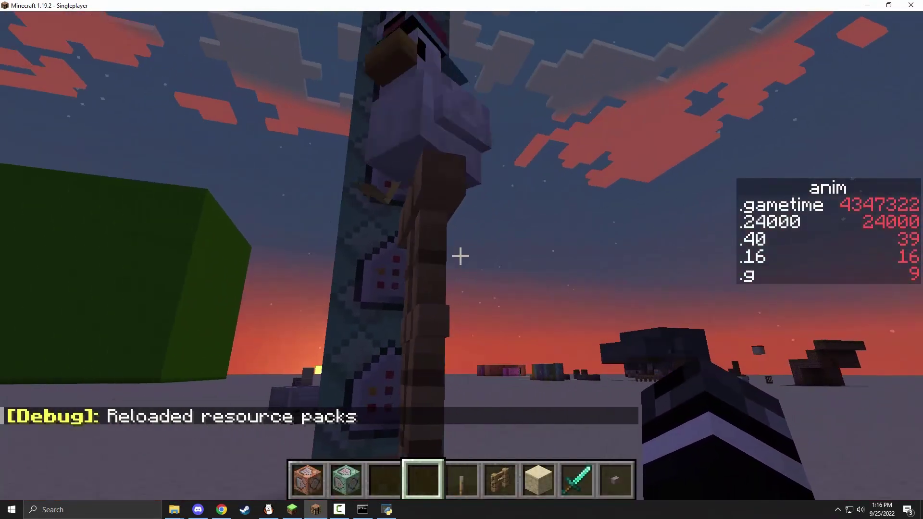
pyautogui.press('s')
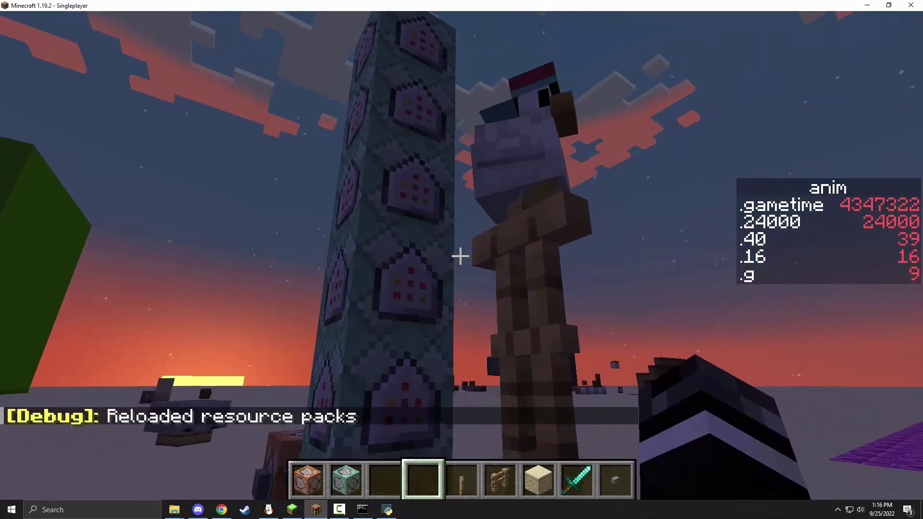
pyautogui.press('w')
pyautogui.press('s')
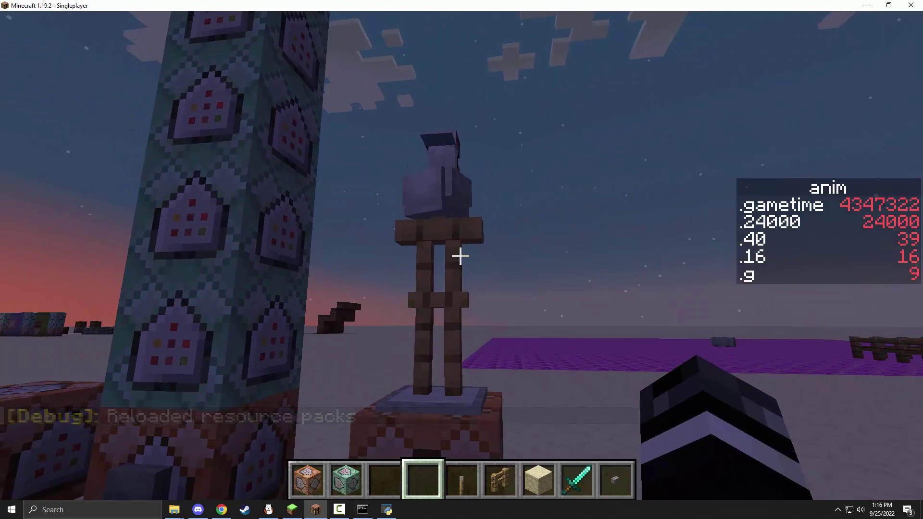
# Open and close the chat, reopen it, then return to the File Explorer windows
pyautogui.press('t')
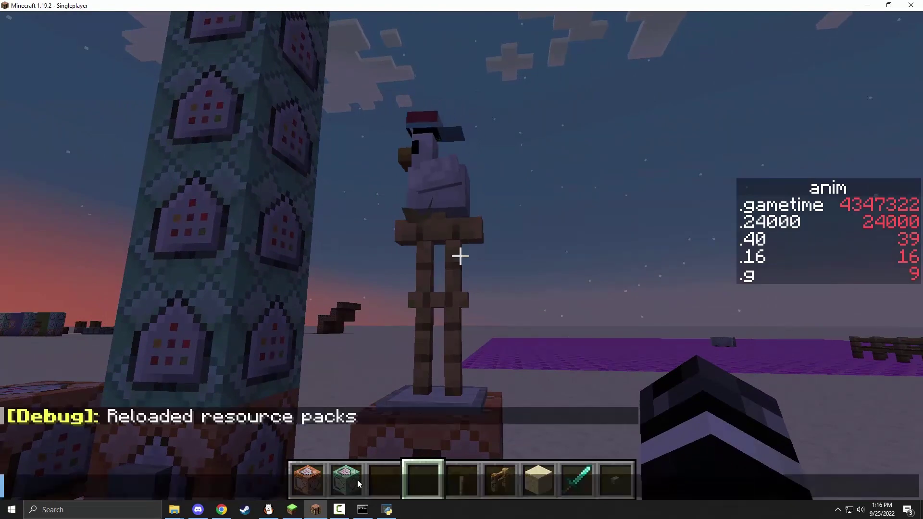
pyautogui.press('Escape')
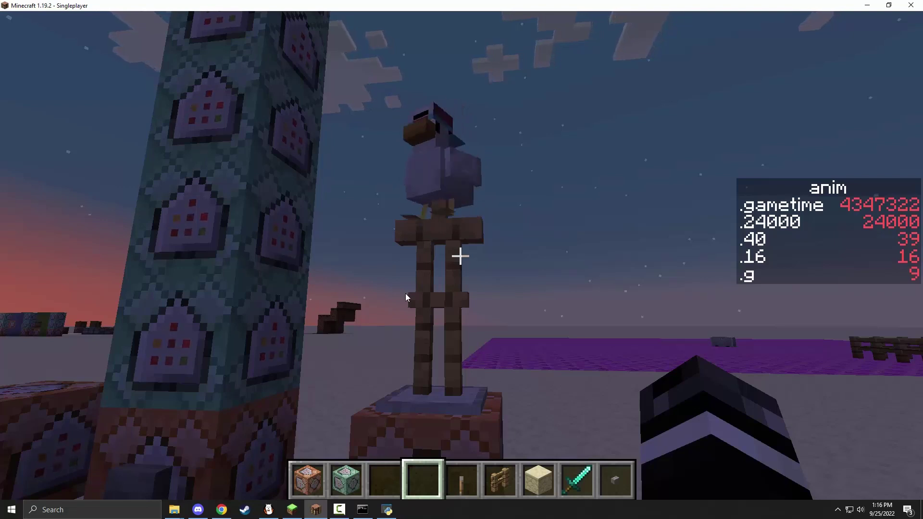
pyautogui.press('t')
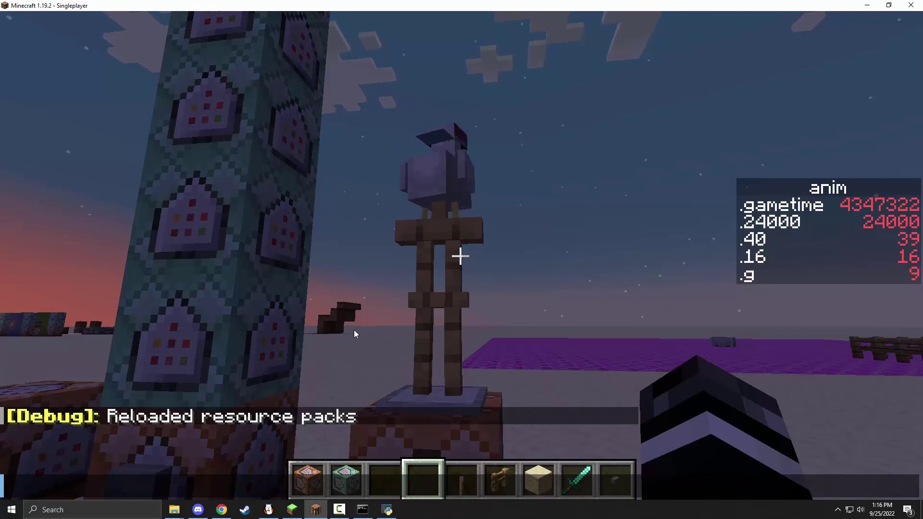
pyautogui.click(176, 510)
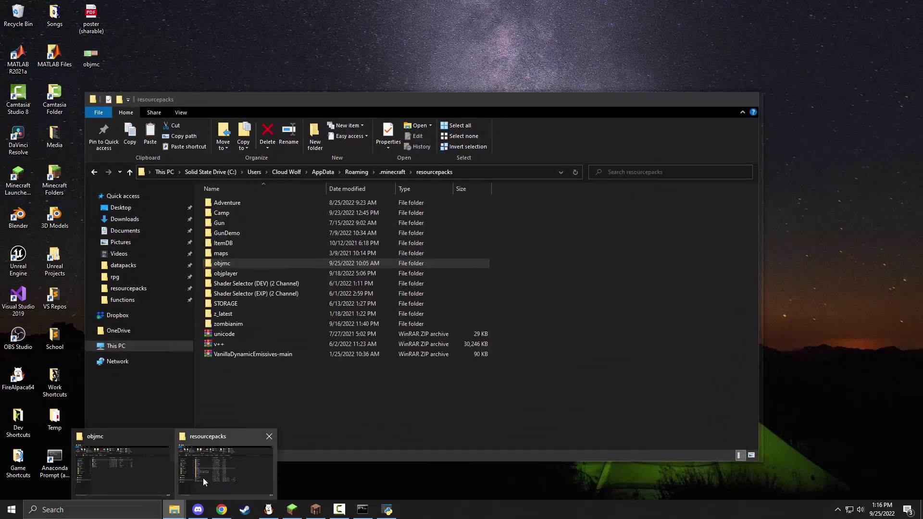
# Move the resourcepacks window aside and frame the rigged player model from player.blend in the viewport
pyautogui.click(203, 478)
pyautogui.click(703, 100)
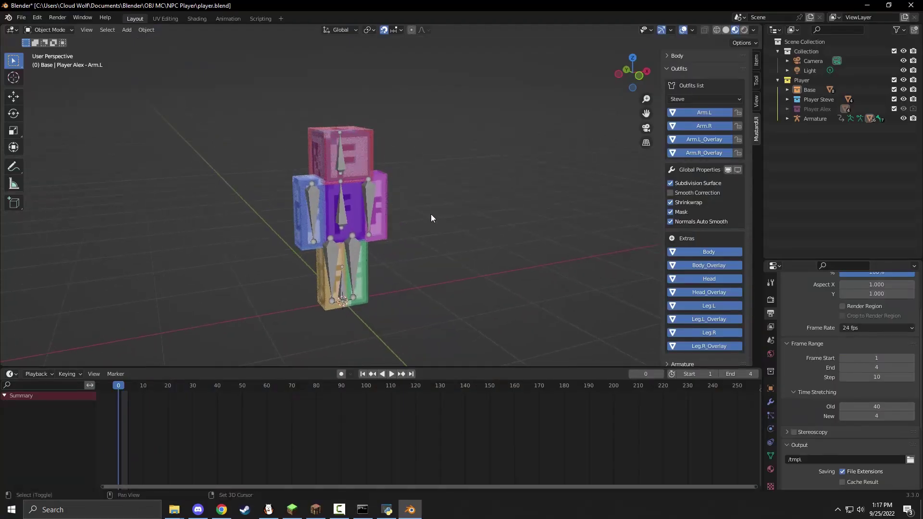
pyautogui.keyDown('shift'); pyautogui.moveTo(431, 216); pyautogui.dragTo(451, 212, button='middle'); pyautogui.keyUp('shift')
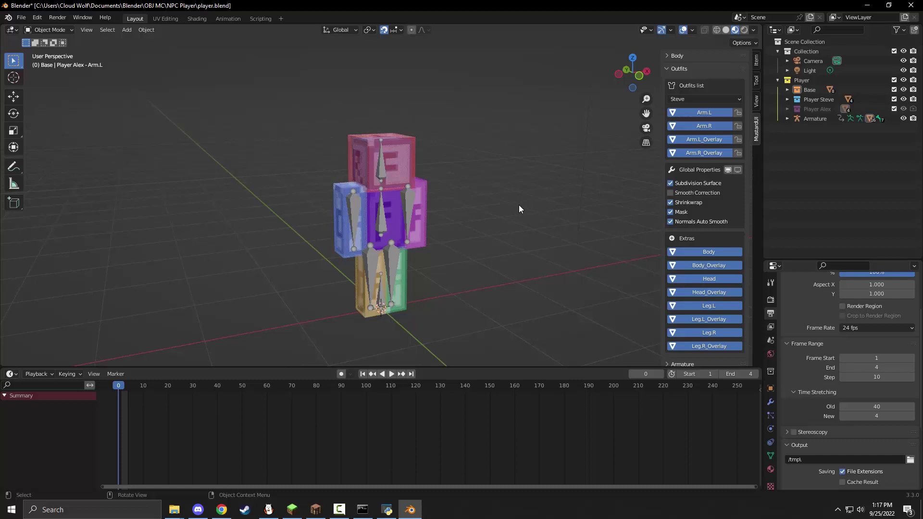
pyautogui.moveTo(468, 269); pyautogui.dragTo(495, 204, button='middle')
pyautogui.scroll(6, 438, 258)
pyautogui.scroll(-2, 463, 172)
pyautogui.scroll(-3, 461, 163)
pyautogui.scroll(2, 428, 139)
pyautogui.keyDown('shift'); pyautogui.moveTo(477, 180); pyautogui.dragTo(468, 185, button='middle'); pyautogui.keyUp('shift')
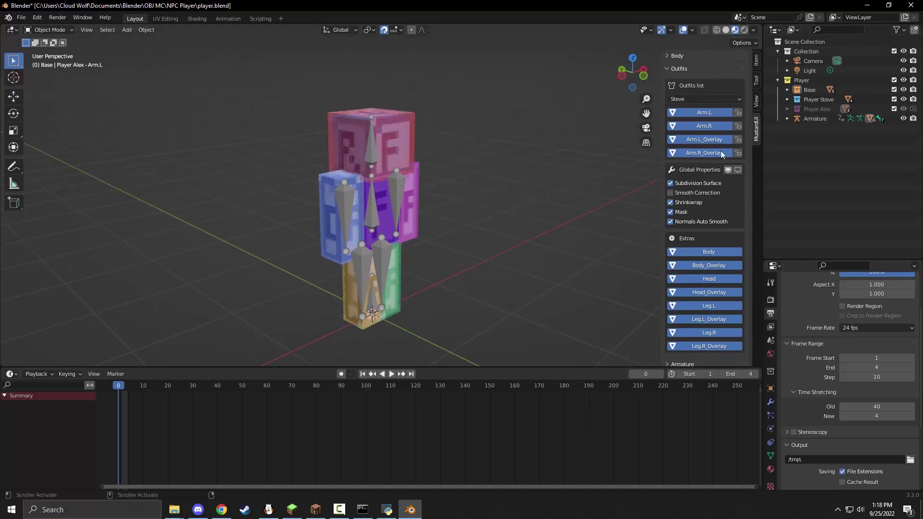
# Run mustard_ui.py in the Scripting workspace, then return to the Layout view of the player rig
pyautogui.click(254, 18)
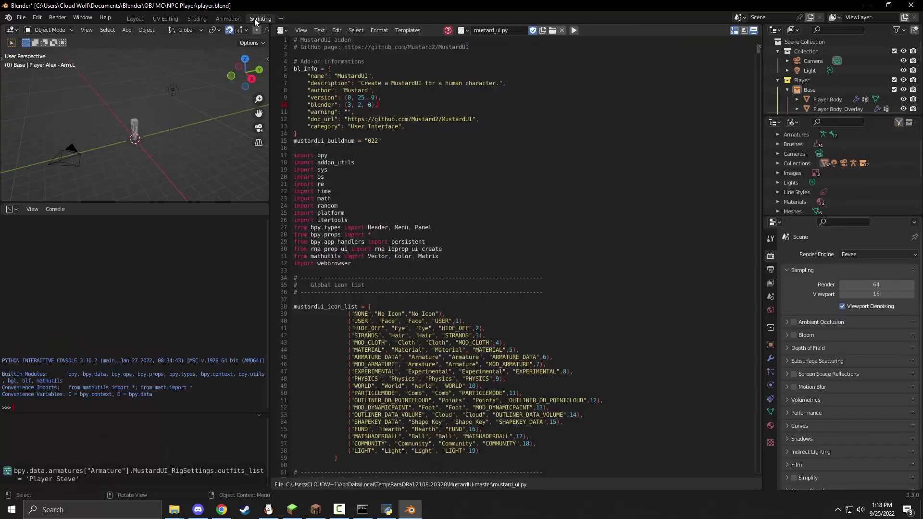
pyautogui.click(574, 31)
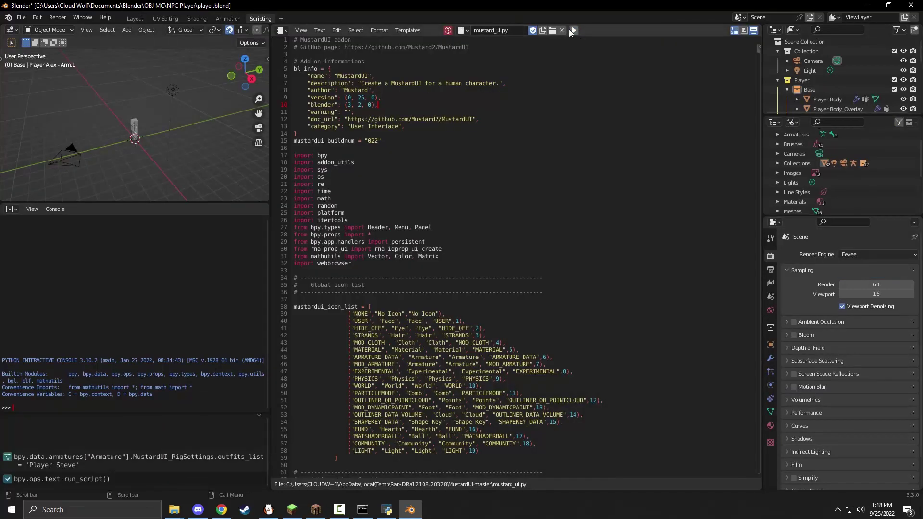
pyautogui.click(137, 18)
pyautogui.moveTo(506, 180); pyautogui.dragTo(494, 174, button='middle')
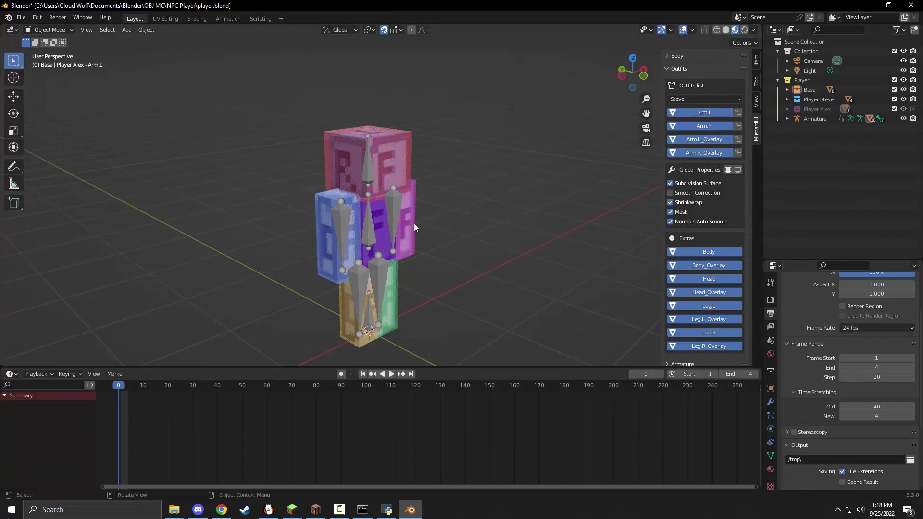
pyautogui.scroll(3, 391, 216)
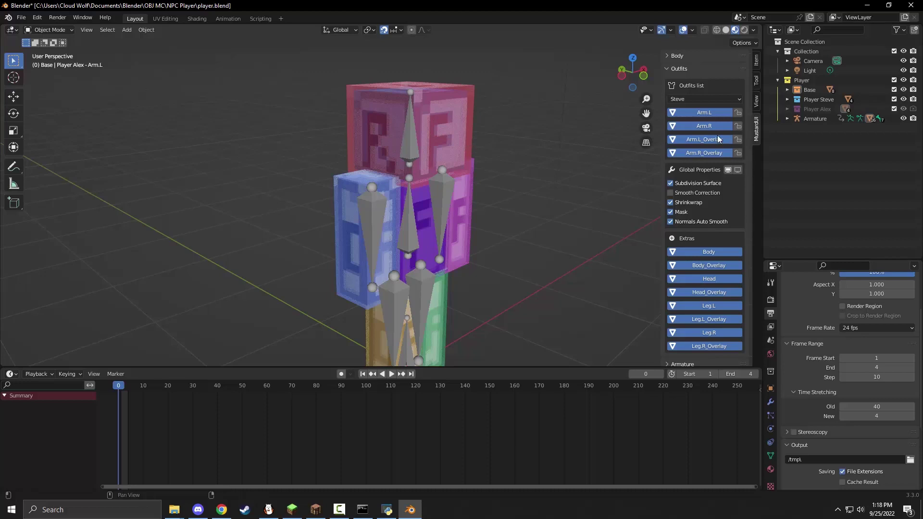
pyautogui.click(677, 99)
pyautogui.click(678, 110)
pyautogui.moveTo(622, 125); pyautogui.dragTo(490, 222, button='middle')
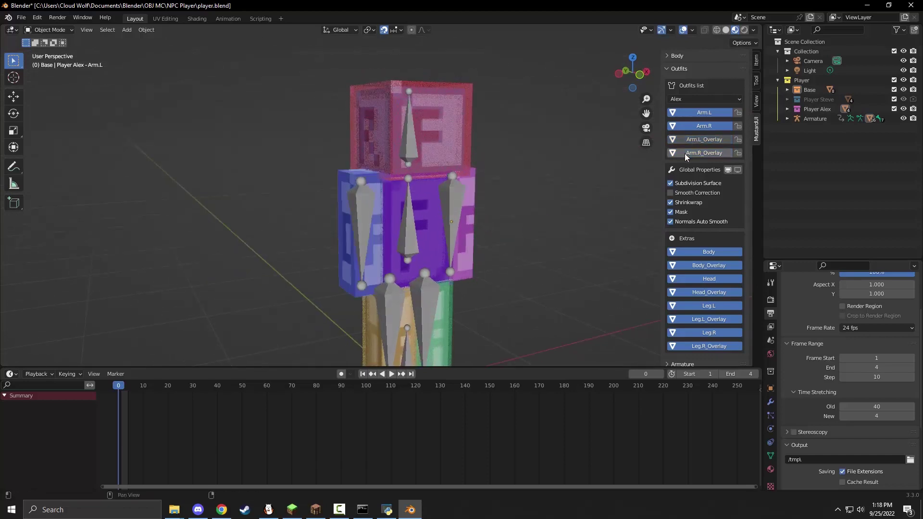
pyautogui.click(688, 266)
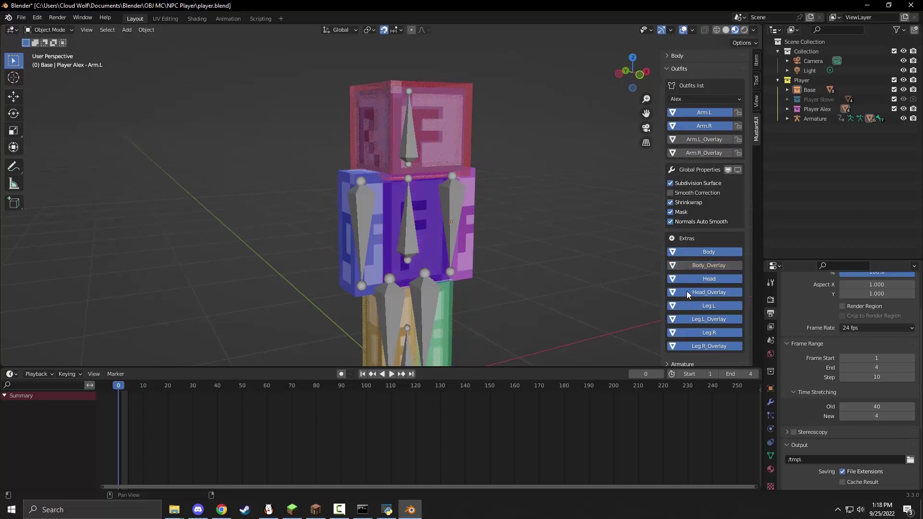
pyautogui.click(687, 293)
pyautogui.click(689, 319)
pyautogui.click(691, 345)
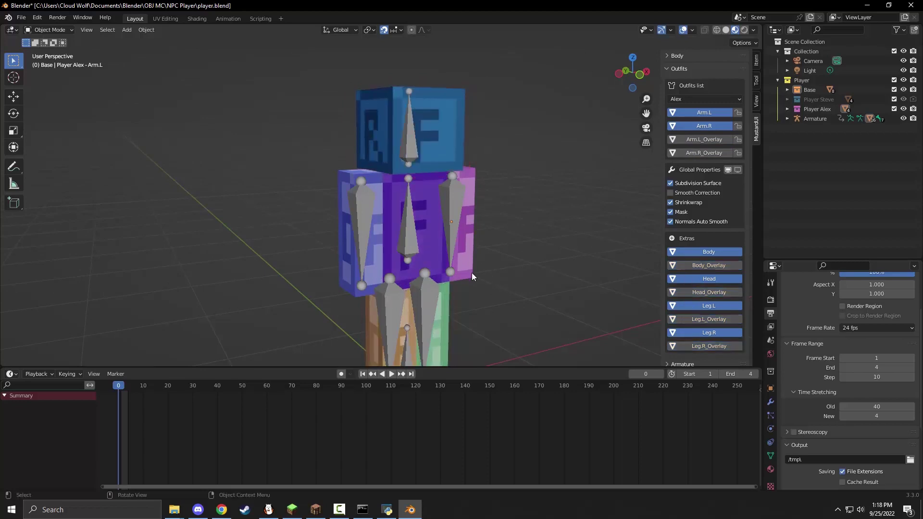
pyautogui.moveTo(471, 275); pyautogui.dragTo(460, 244, button='middle')
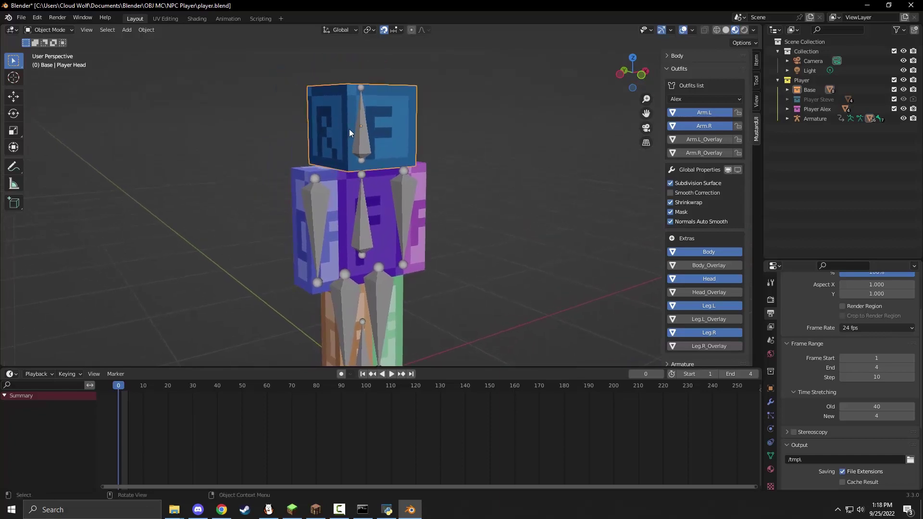
pyautogui.click(365, 146)
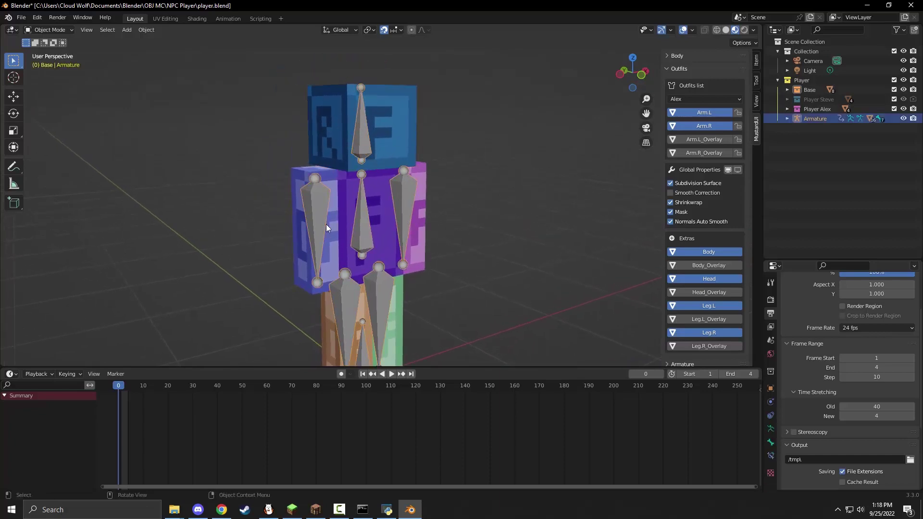
pyautogui.click(39, 29)
pyautogui.click(50, 62)
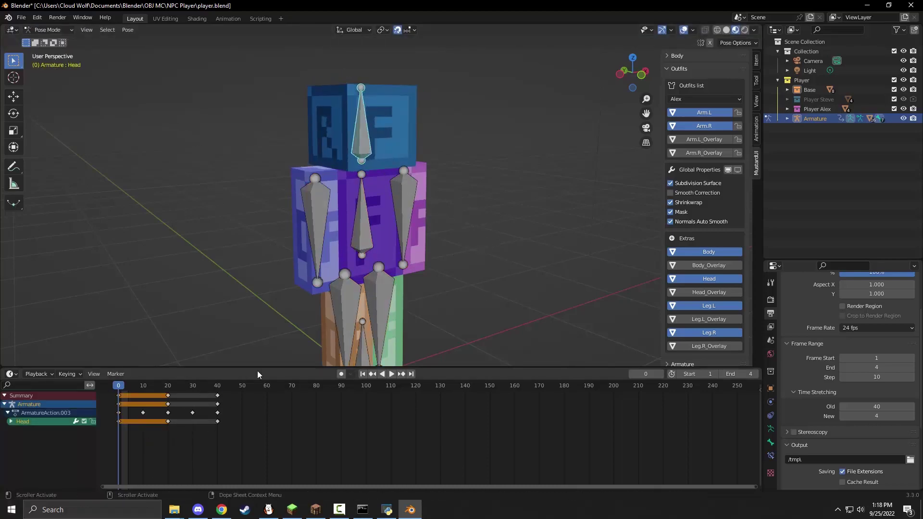
pyautogui.click(38, 30)
pyautogui.click(39, 42)
pyautogui.scroll(-2, 460, 151)
pyautogui.click(312, 120)
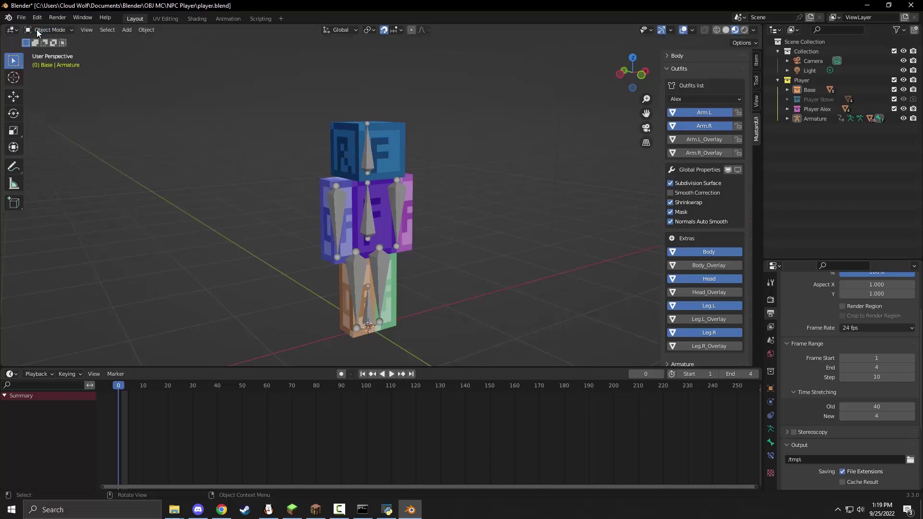
# Box-select the armature and body meshes and export them as Wavefront OBJ player.obj into NPC Player
pyautogui.moveTo(261, 78); pyautogui.dragTo(466, 343)
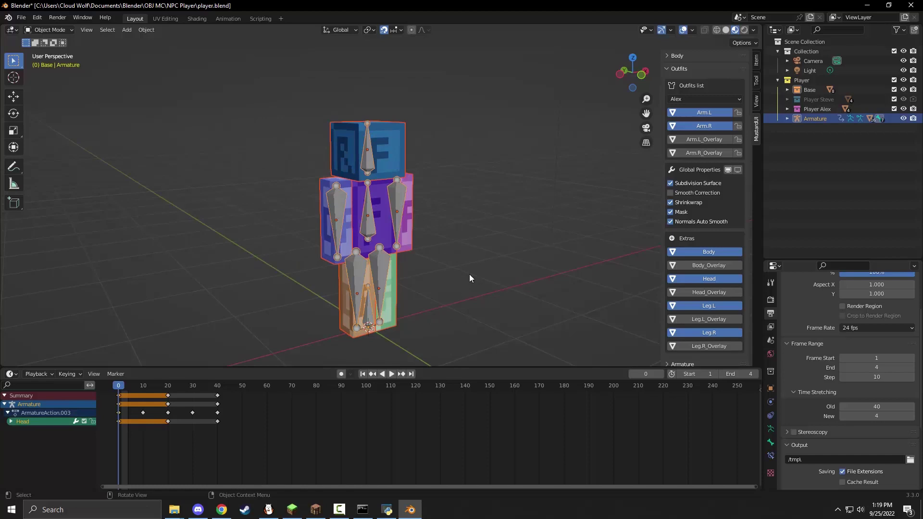
pyautogui.click(22, 18)
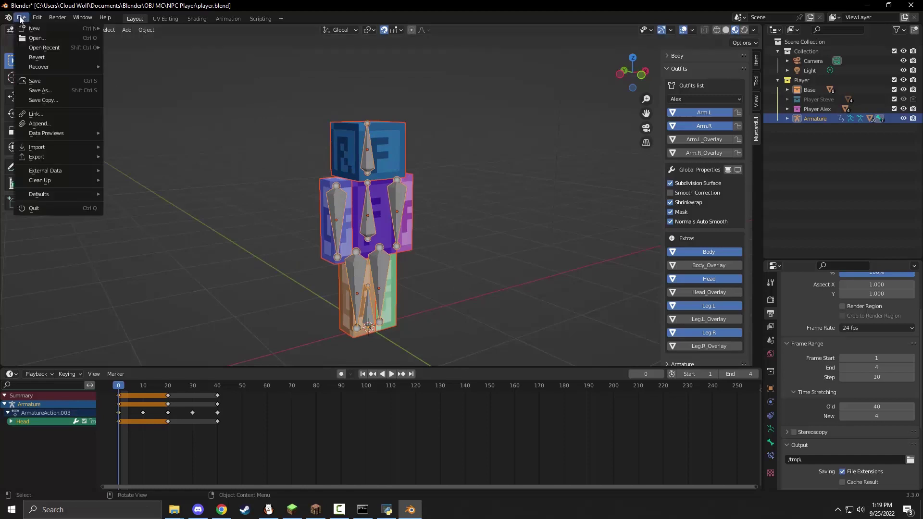
pyautogui.moveTo(76, 159)
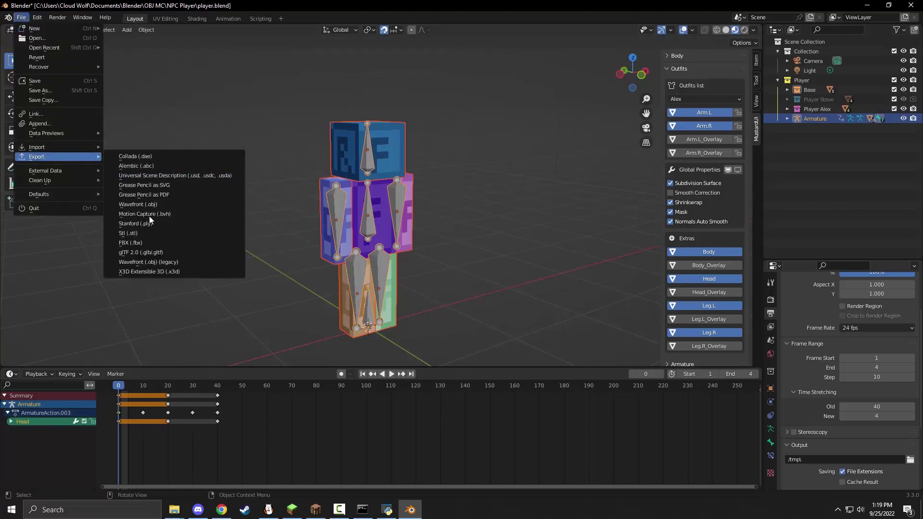
pyautogui.click(133, 207)
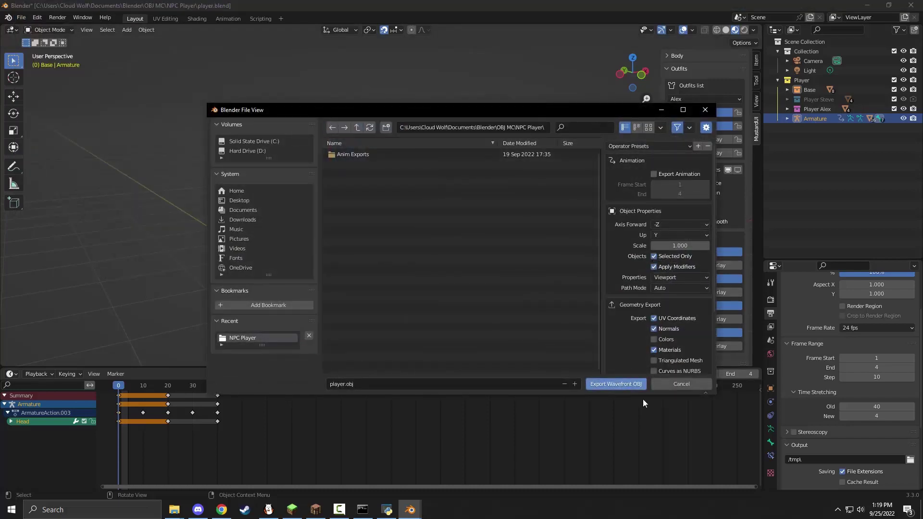
pyautogui.click(610, 383)
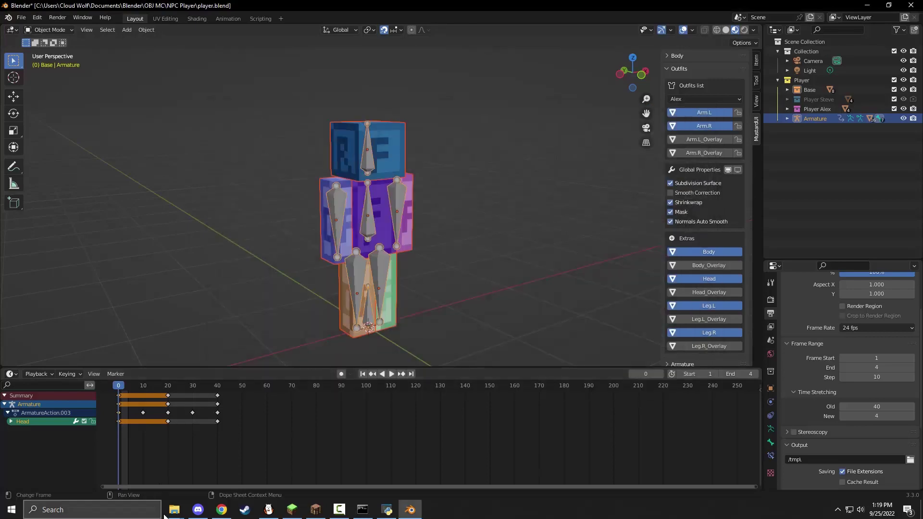
# Load player.obj from the NPC Player folder as the objmc model to convert
pyautogui.moveTo(174, 510)
pyautogui.click(255, 471)
pyautogui.click(459, 237)
pyautogui.click(387, 510)
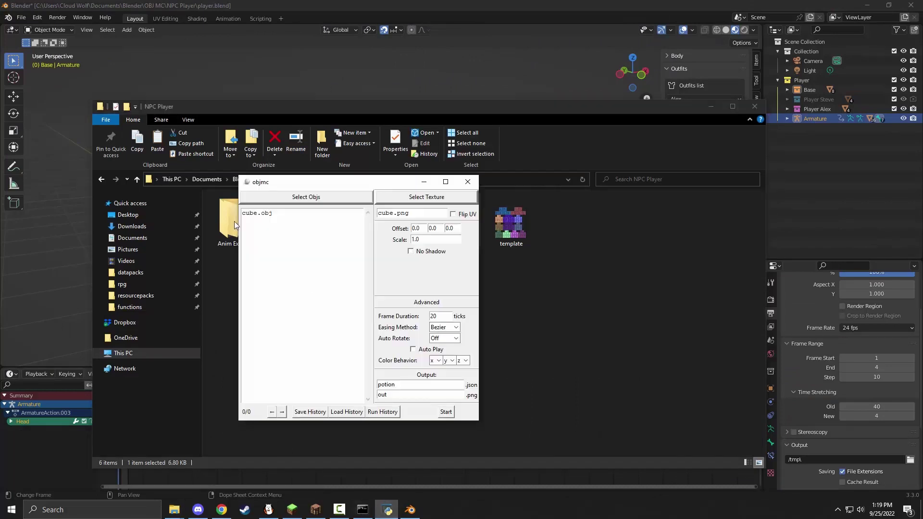
pyautogui.click(279, 198)
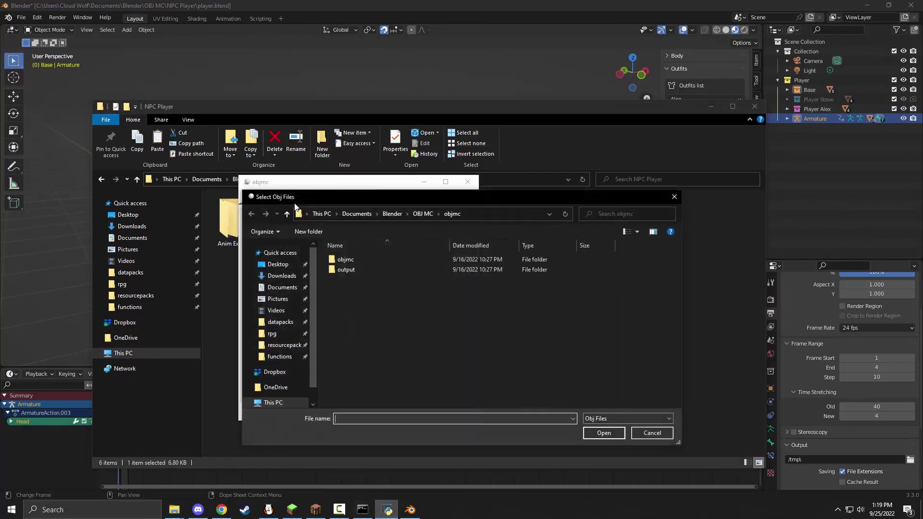
pyautogui.click(418, 215)
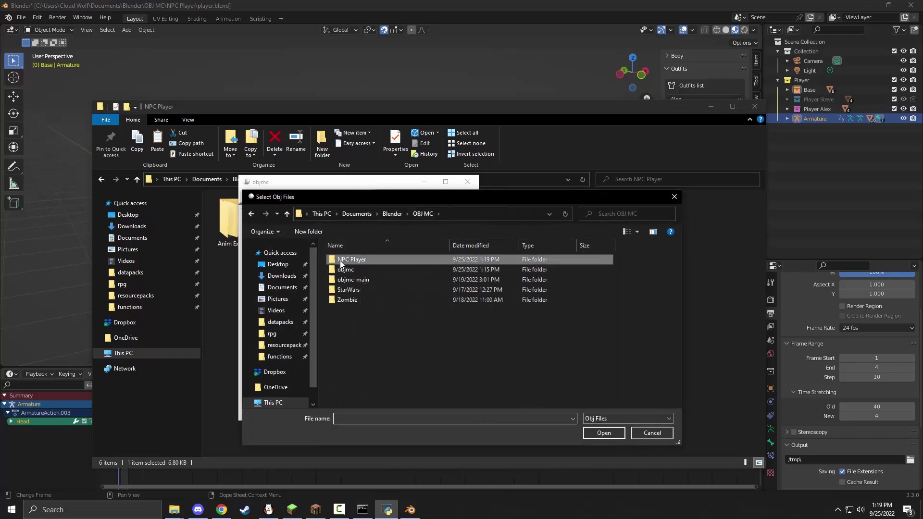
pyautogui.doubleClick(346, 260)
pyautogui.doubleClick(401, 260)
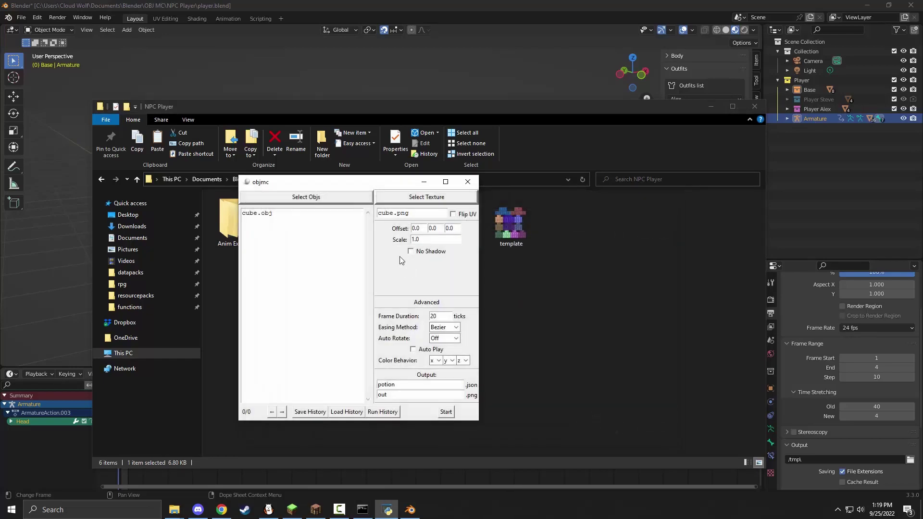
# Choose alex.png from the NPC Player folder as the model's texture
pyautogui.click(395, 202)
pyautogui.click(423, 213)
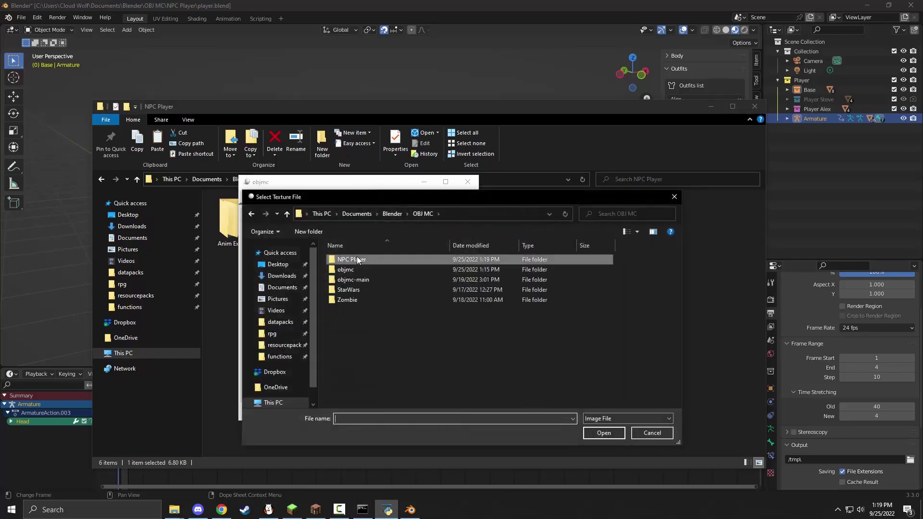
pyautogui.doubleClick(357, 259)
pyautogui.moveTo(403, 196); pyautogui.dragTo(336, 152)
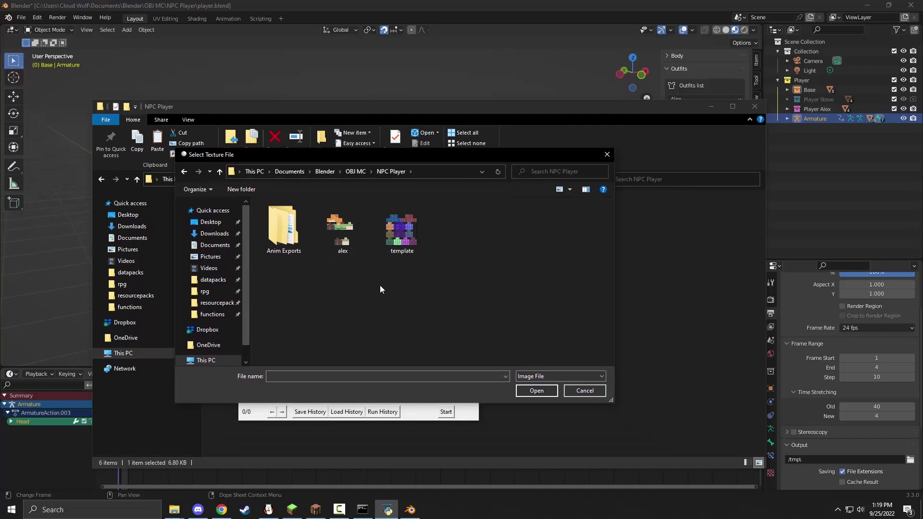
pyautogui.doubleClick(328, 244)
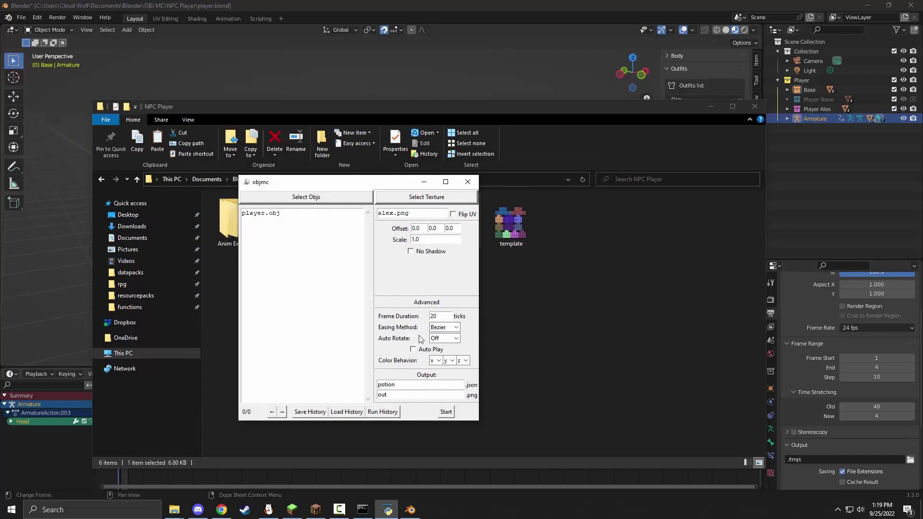
# Set Auto Rotate to Yaw and the third Color Behavior to t, then start the conversion
pyautogui.click(455, 338)
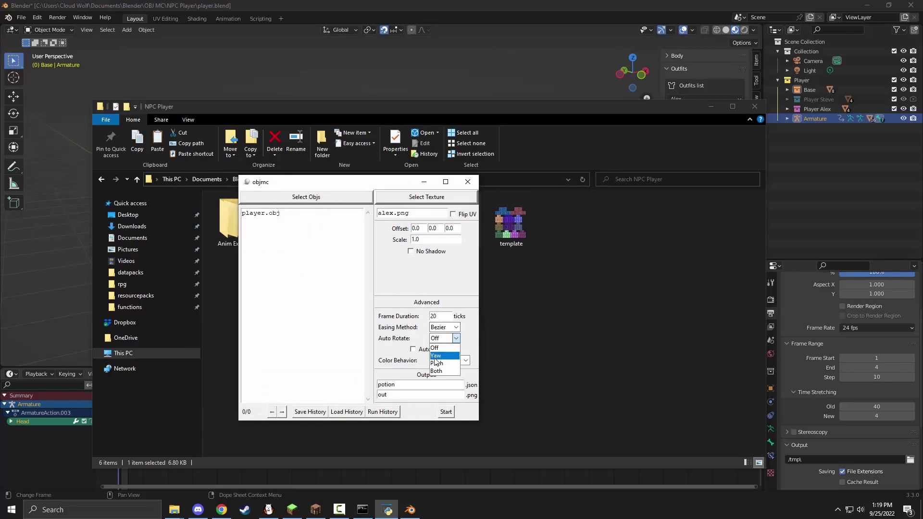
pyautogui.click(435, 356)
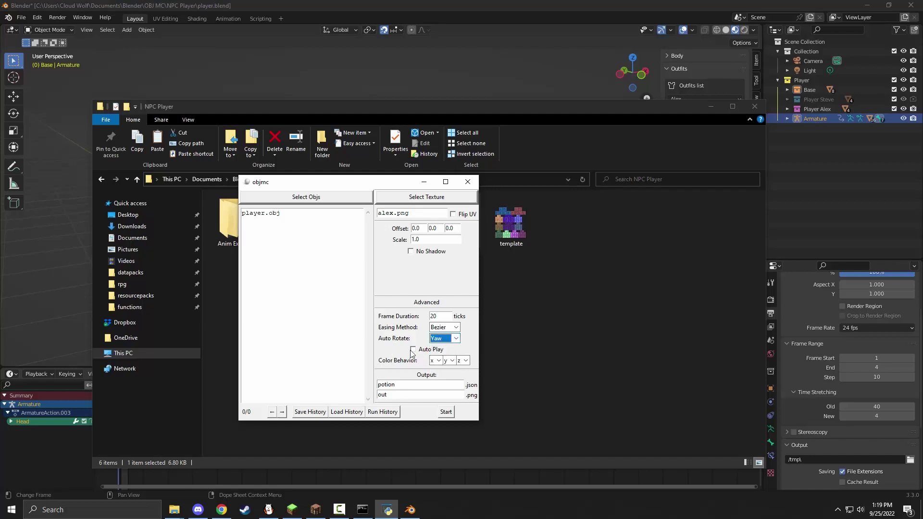
pyautogui.click(465, 361)
pyautogui.click(460, 393)
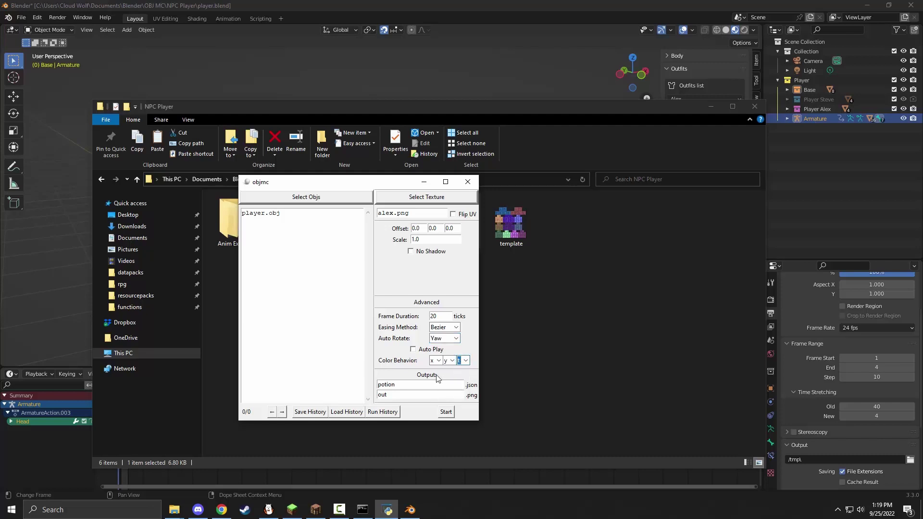
pyautogui.click(465, 361)
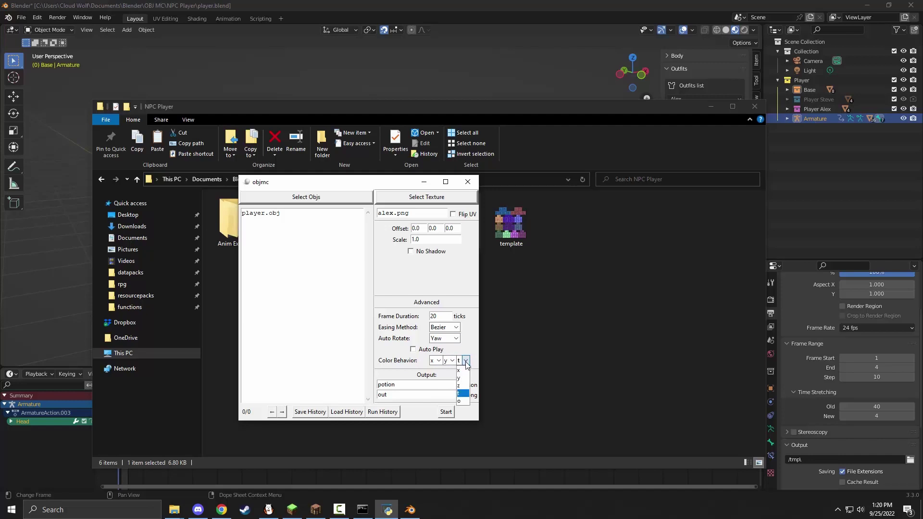
pyautogui.click(465, 361)
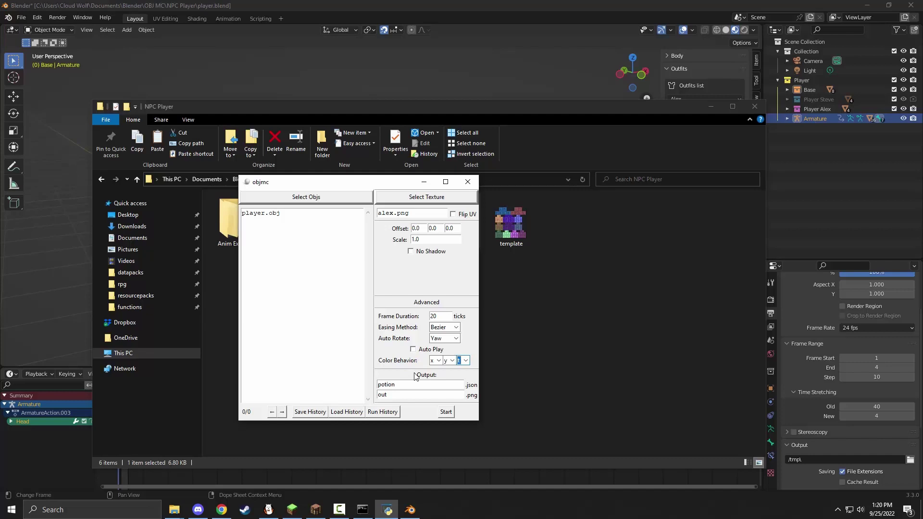
pyautogui.click(446, 411)
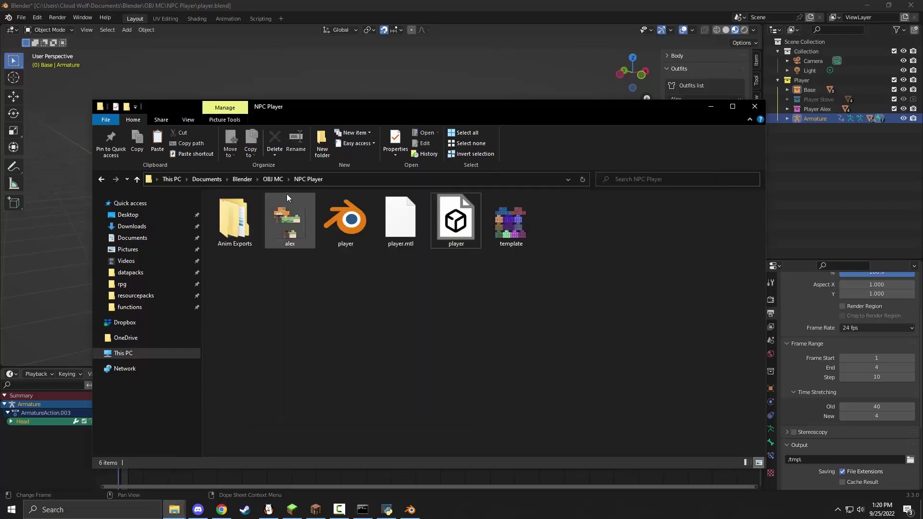
# Copy the new potion.json into the objmc pack's assets\minecraft\models\item folder, replacing the old one
pyautogui.click(273, 179)
pyautogui.click(234, 219)
pyautogui.doubleClick(234, 219)
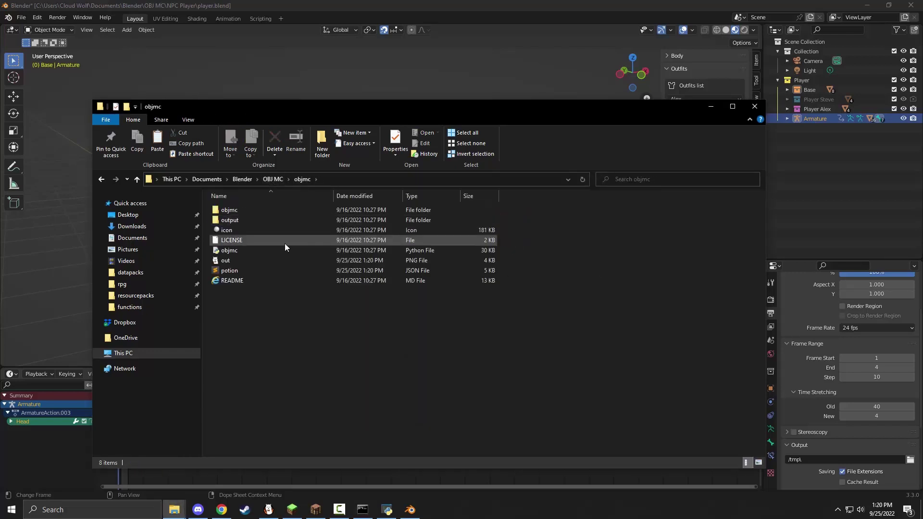
pyautogui.click(229, 270)
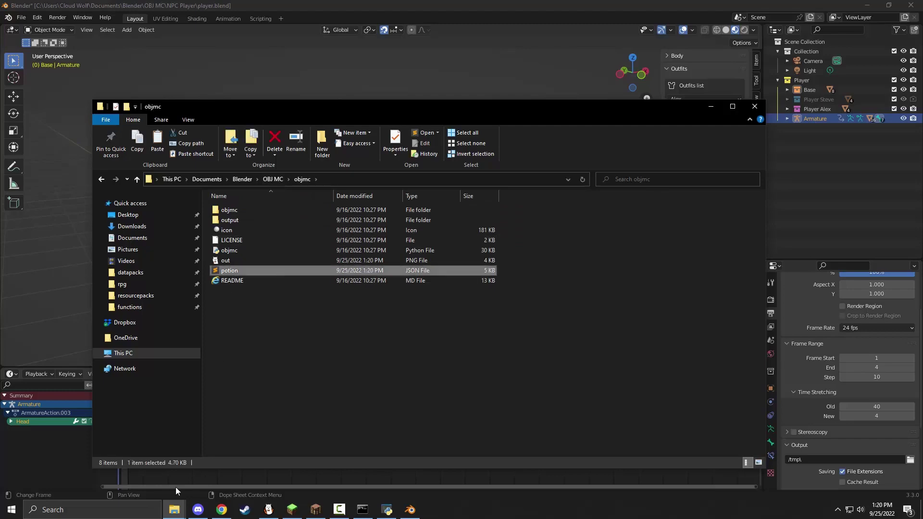
pyautogui.click(174, 510)
pyautogui.click(189, 469)
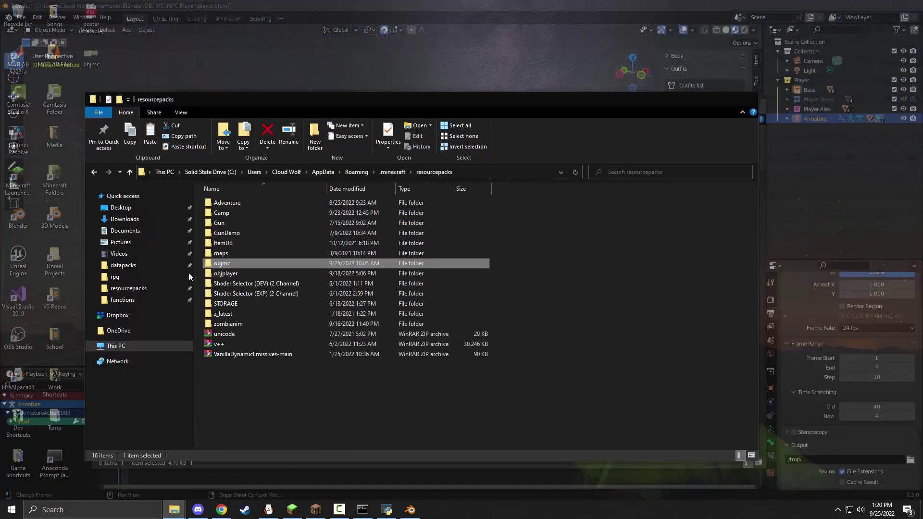
pyautogui.doubleClick(214, 263)
pyautogui.doubleClick(217, 202)
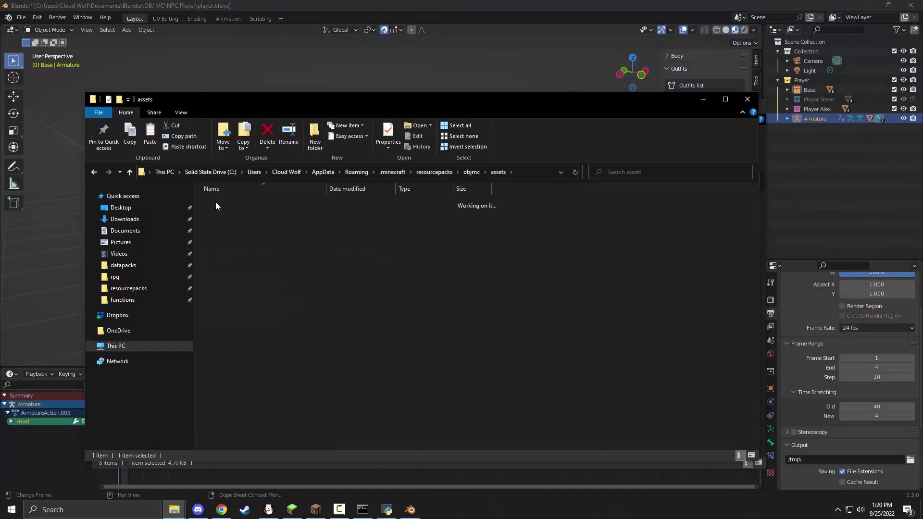
pyautogui.doubleClick(213, 203)
pyautogui.doubleClick(218, 213)
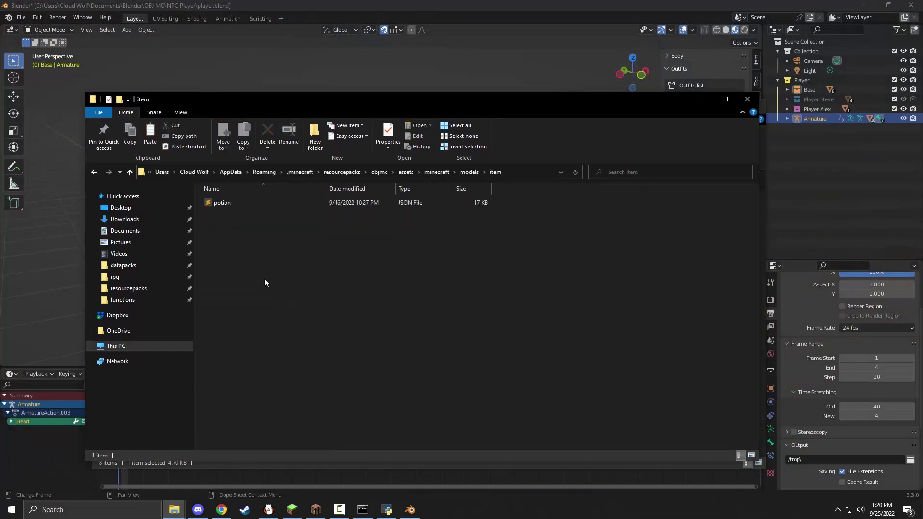
pyautogui.hotkey('ctrl', 'v')
pyautogui.press('Return')
# Replace out.png in the pack's textures folder, then reload Minecraft resources with F3+T
pyautogui.moveTo(174, 510)
pyautogui.moveTo(198, 466)
pyautogui.click(253, 463)
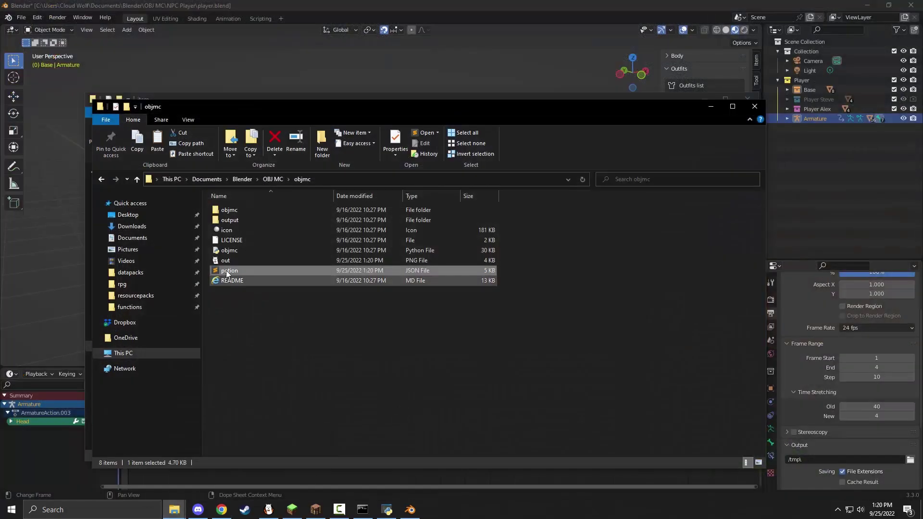
pyautogui.click(225, 260)
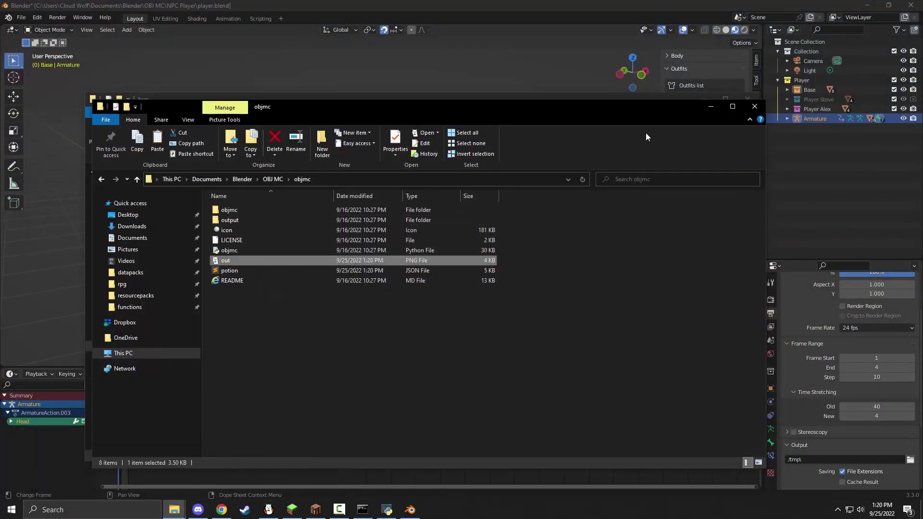
pyautogui.click(647, 97)
pyautogui.click(437, 172)
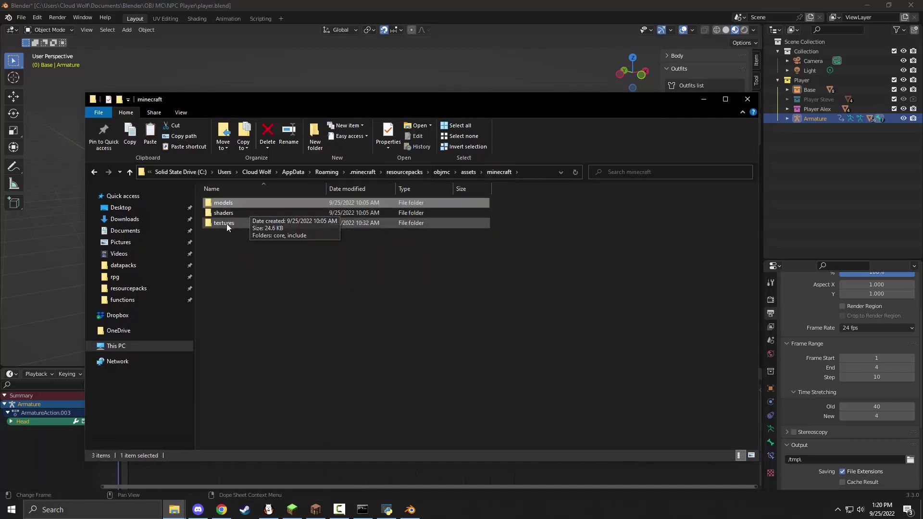
pyautogui.doubleClick(226, 223)
pyautogui.hotkey('ctrl', 'v')
pyautogui.click(433, 178)
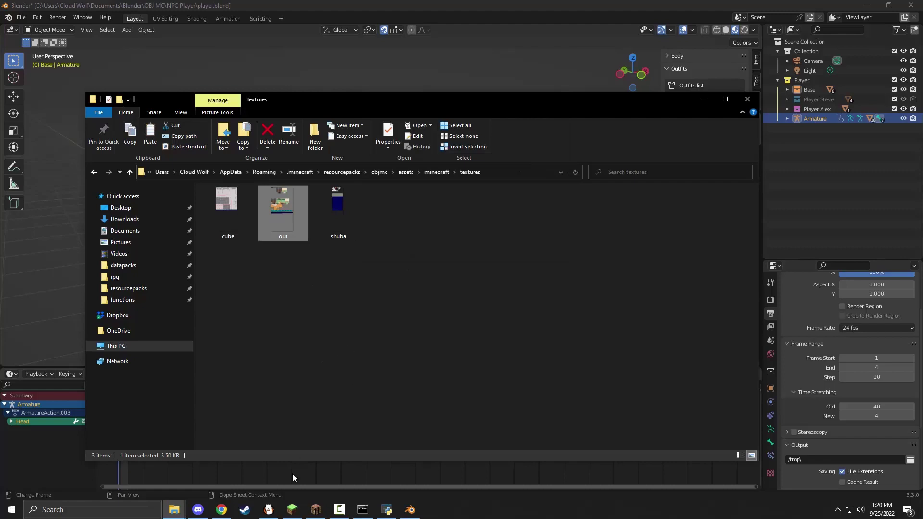
pyautogui.click(315, 510)
pyautogui.hotkey('F3', 't')
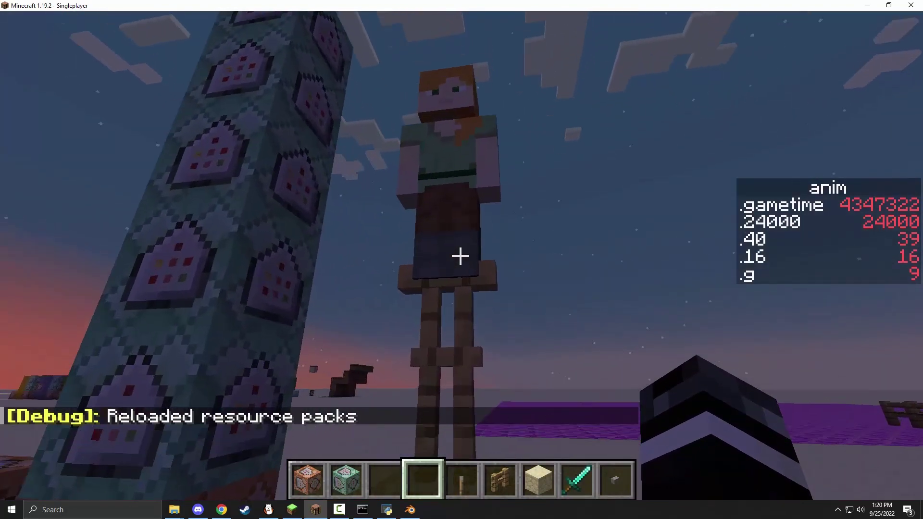
# Walk toward and away from the armor stand to inspect the animated Alex model
pyautogui.moveTo(461, 256)
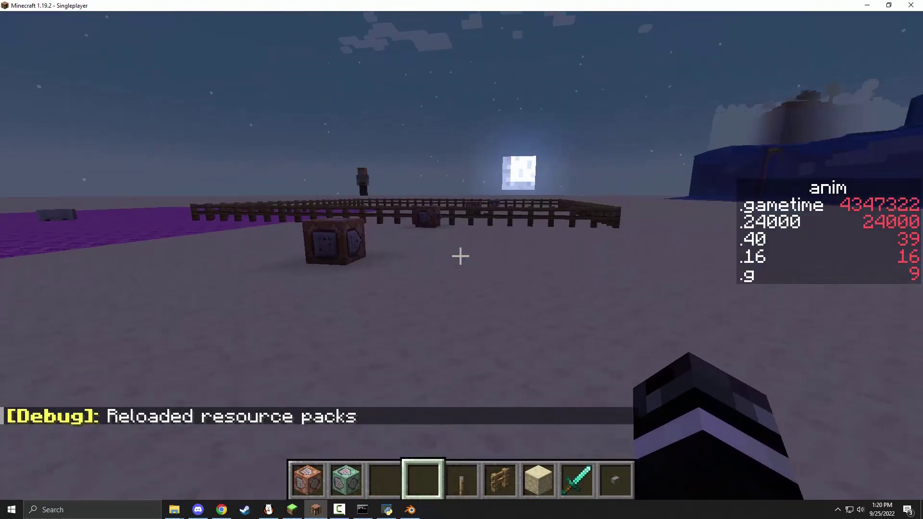
pyautogui.press('w')
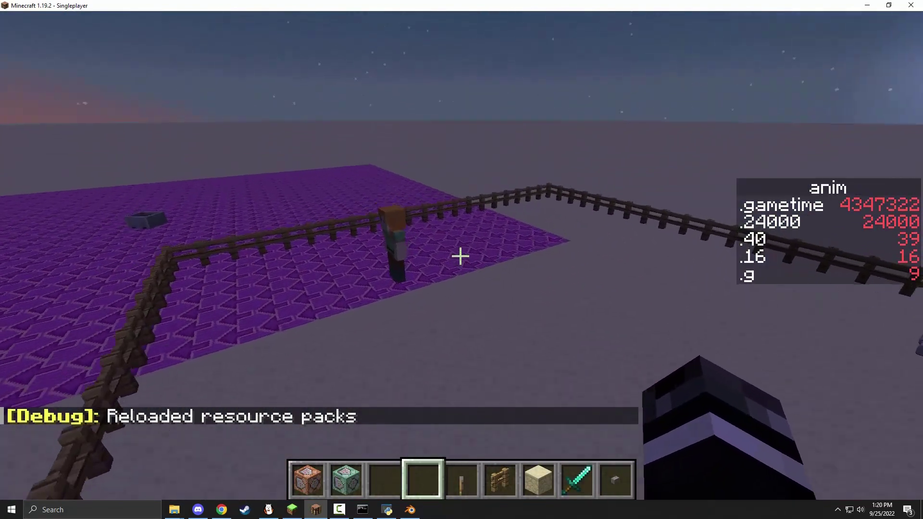
pyautogui.press('s')
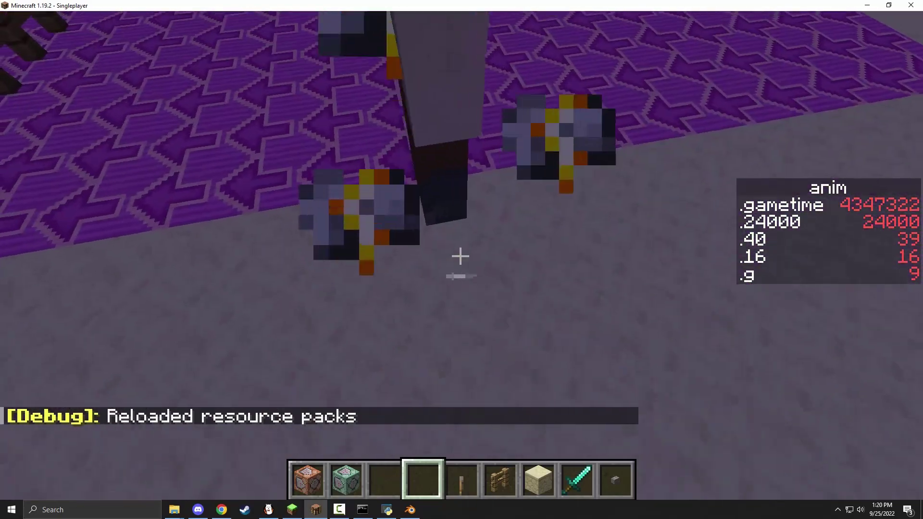
pyautogui.press('s')
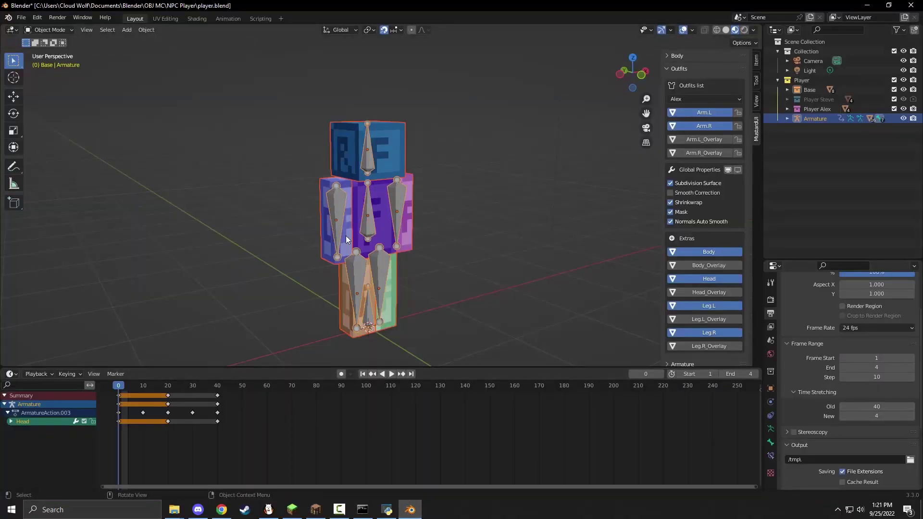
# Undo the shortened frame range and time stretching, then preview the animation playback
pyautogui.moveTo(346, 239); pyautogui.dragTo(420, 229, button='middle')
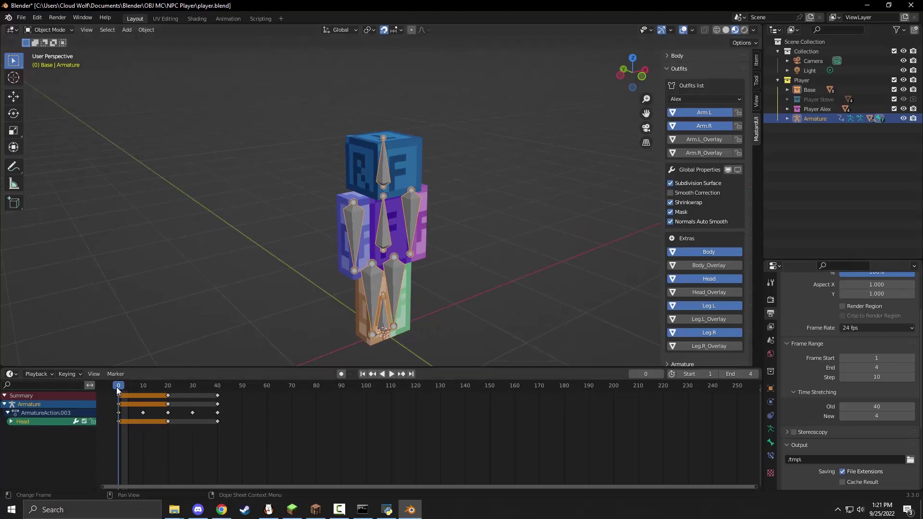
pyautogui.moveTo(118, 391)
pyautogui.mouseDown()
pyautogui.moveTo(143, 390)
pyautogui.moveTo(118, 391)
pyautogui.mouseUp()
pyautogui.hotkey('ctrl', 'z')
pyautogui.hotkey('ctrl', 'z')
pyautogui.hotkey('ctrl', 'z')
pyautogui.hotkey('ctrl', 'z')
pyautogui.press('space')
pyautogui.moveTo(321, 238); pyautogui.dragTo(334, 269, button='middle')
pyautogui.scroll(4, 440, 231)
pyautogui.press('space')
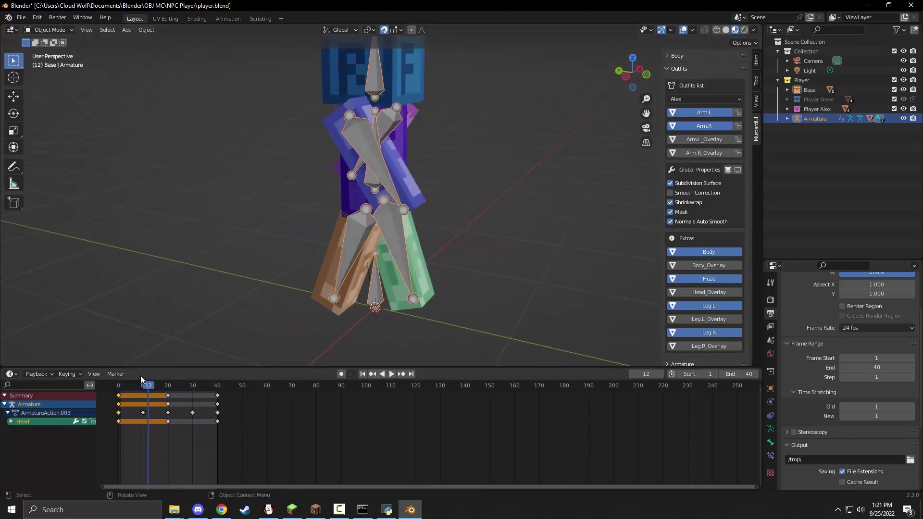
pyautogui.press('space')
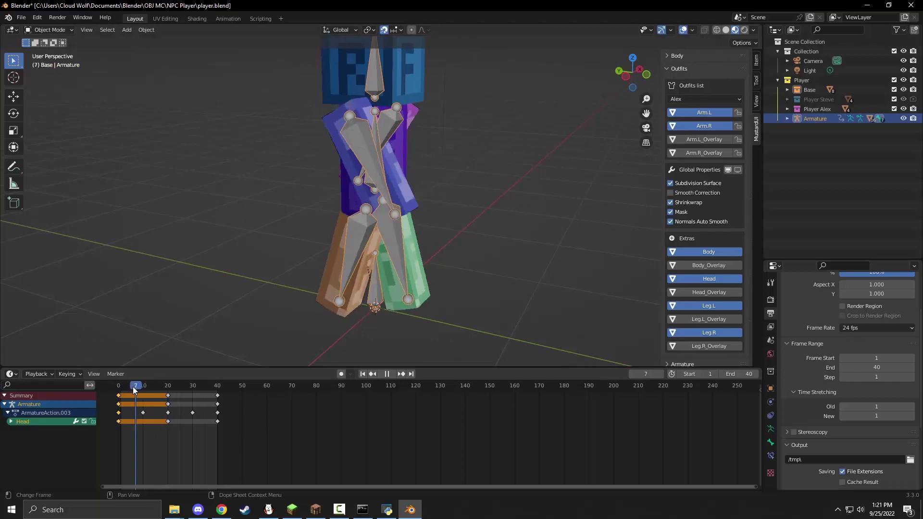
# Replay the full 40-frame walk cycle from frame 0 and stop at frame 30 to inspect the pose
pyautogui.moveTo(132, 387); pyautogui.dragTo(219, 384)
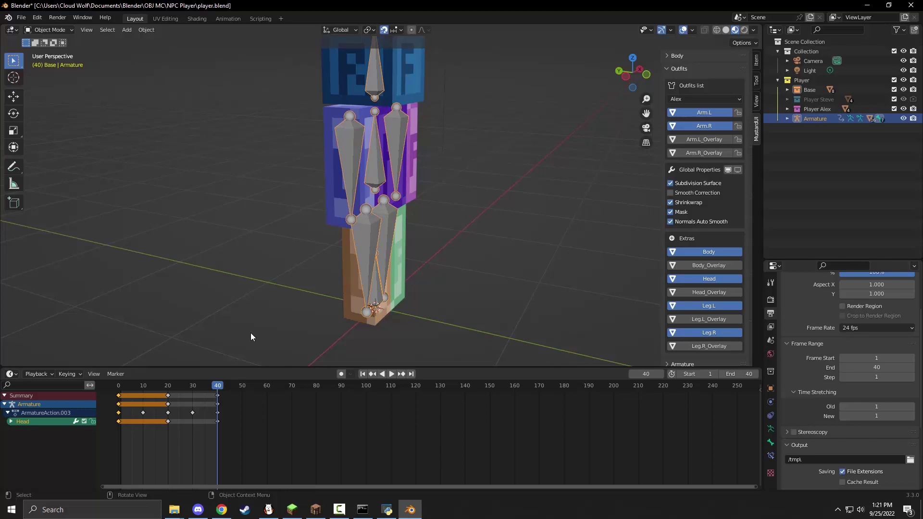
pyautogui.press('space')
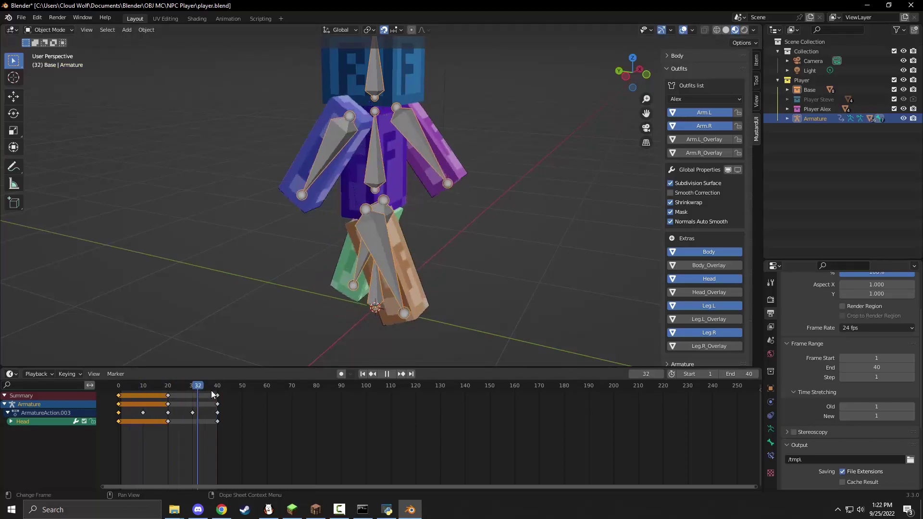
pyautogui.press('space')
pyautogui.moveTo(199, 394); pyautogui.dragTo(192, 394)
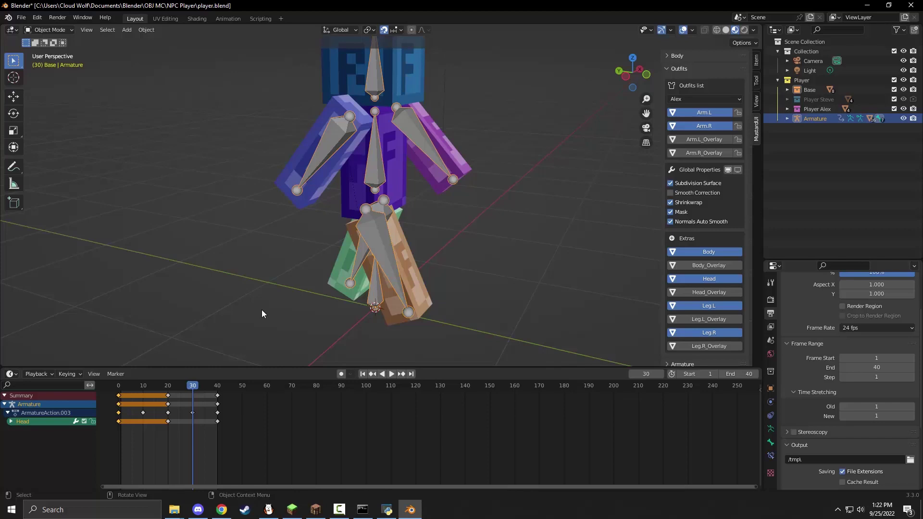
pyautogui.moveTo(442, 224); pyautogui.dragTo(417, 235, button='middle')
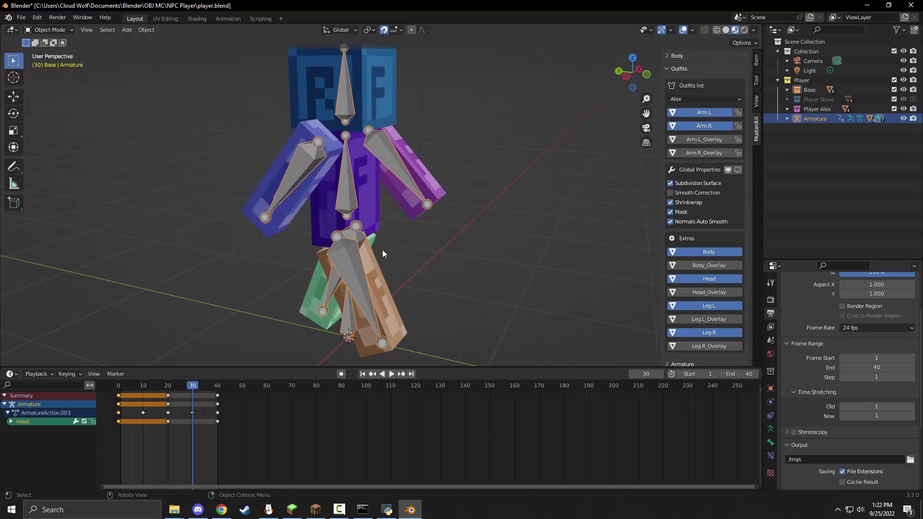
pyautogui.moveTo(388, 262); pyautogui.dragTo(370, 255, button='middle')
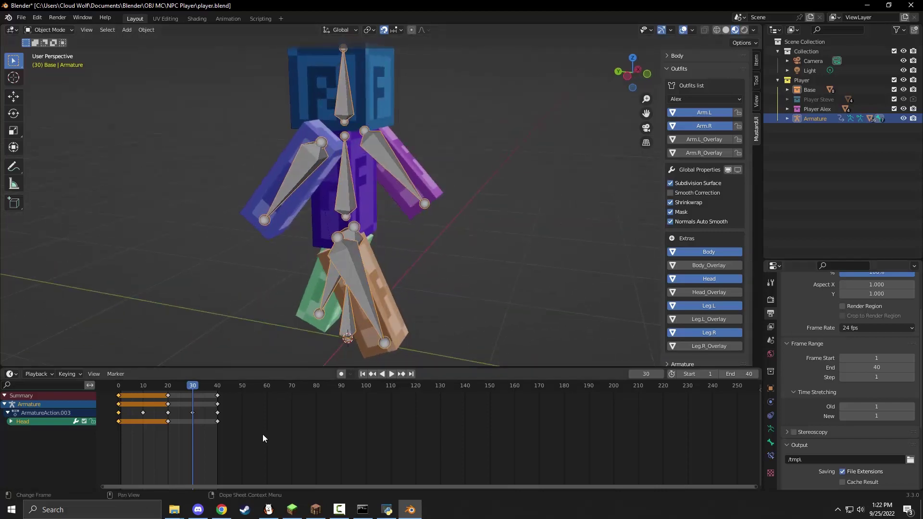
# Select the player's head mesh and switch it into Edit Mode and back to Object Mode
pyautogui.moveTo(396, 178); pyautogui.dragTo(336, 89, button='middle')
pyautogui.click(331, 85)
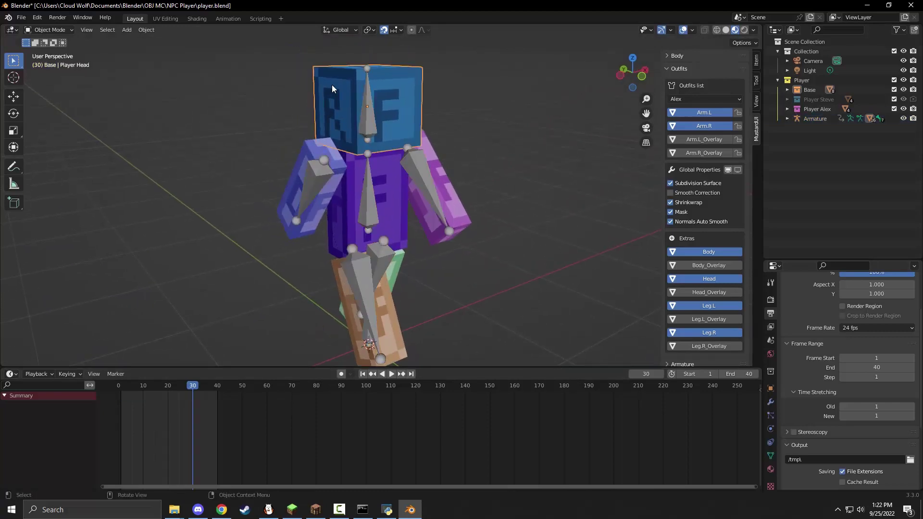
pyautogui.click(67, 31)
pyautogui.click(56, 46)
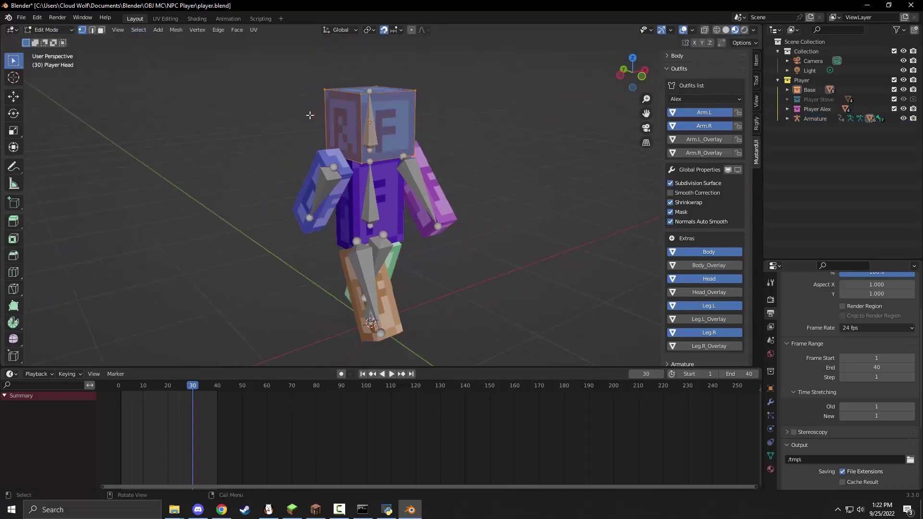
pyautogui.moveTo(358, 150)
pyautogui.mouseDown(button='middle')
pyautogui.moveTo(536, 144)
pyautogui.moveTo(409, 172)
pyautogui.moveTo(313, 149)
pyautogui.moveTo(468, 176)
pyautogui.moveTo(308, 87)
pyautogui.moveTo(366, 134)
pyautogui.mouseUp(button='middle')
pyautogui.click(48, 30)
pyautogui.click(48, 40)
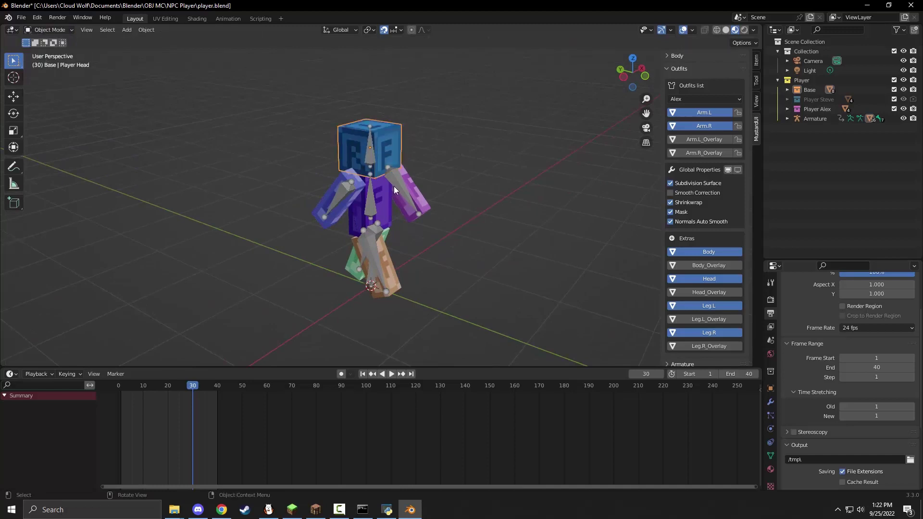
# Select the armature, then box-select the whole character from a frontal view
pyautogui.moveTo(405, 204); pyautogui.dragTo(372, 185, button='middle')
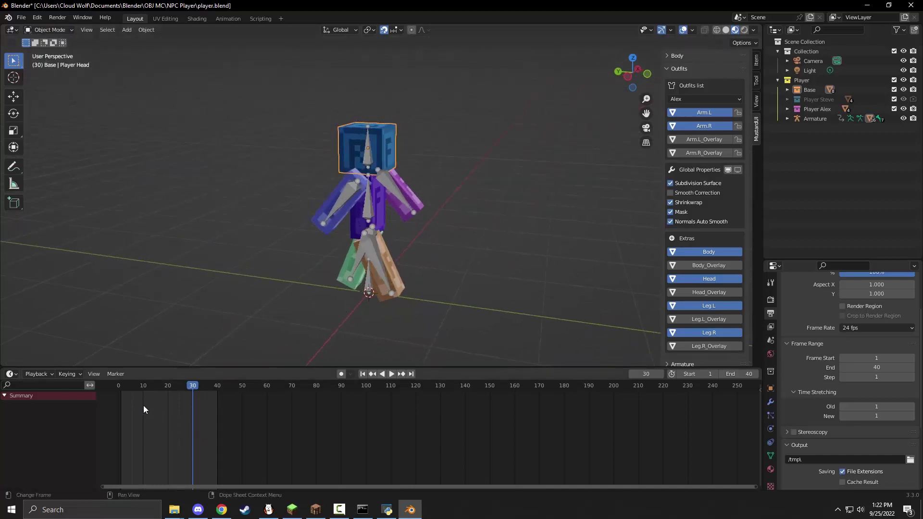
pyautogui.click(368, 163)
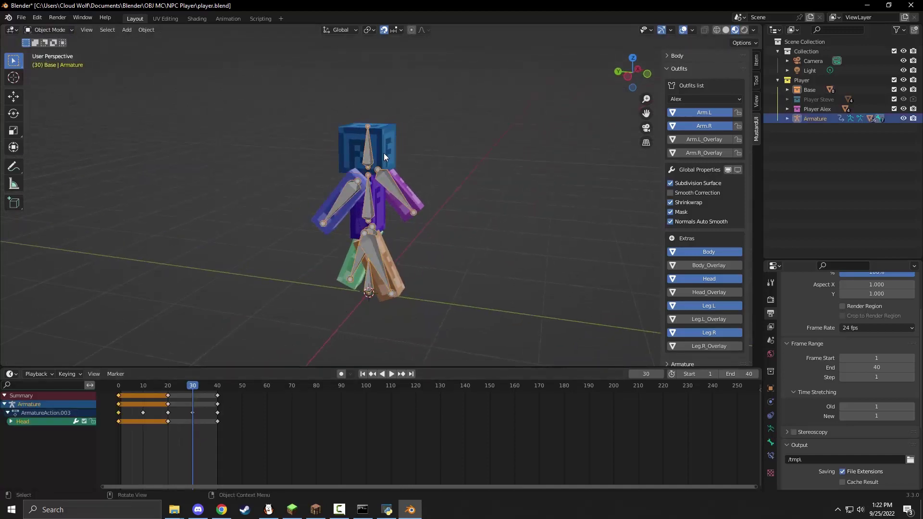
pyautogui.click(383, 153)
pyautogui.click(371, 157)
pyautogui.scroll(2, 377, 155)
pyautogui.moveTo(377, 156); pyautogui.dragTo(289, 135, button='middle')
pyautogui.moveTo(242, 61); pyautogui.dragTo(496, 368)
pyautogui.scroll(2, 841, 386)
pyautogui.scroll(-4, 835, 380)
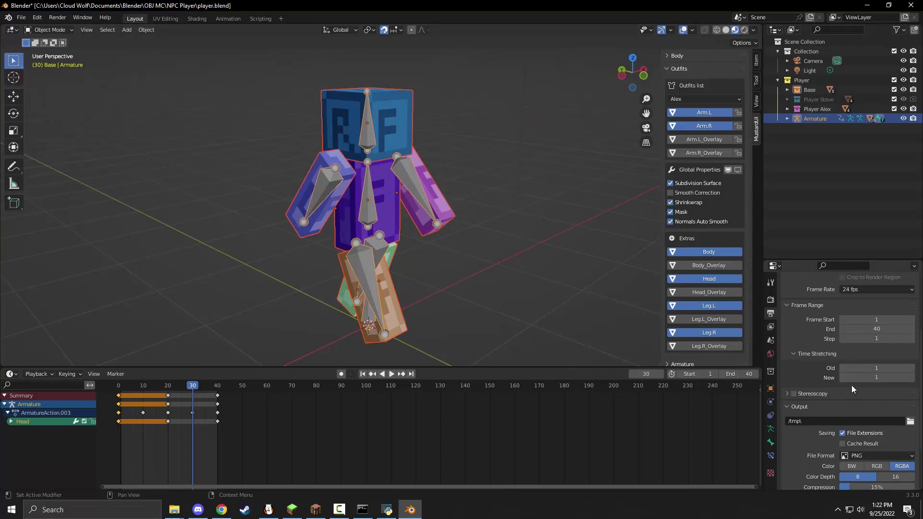
# Set the End frame to 4 and Frame Step to 10, then jump to the first frame
pyautogui.click(863, 329)
pyautogui.write('4')
pyautogui.press('Return')
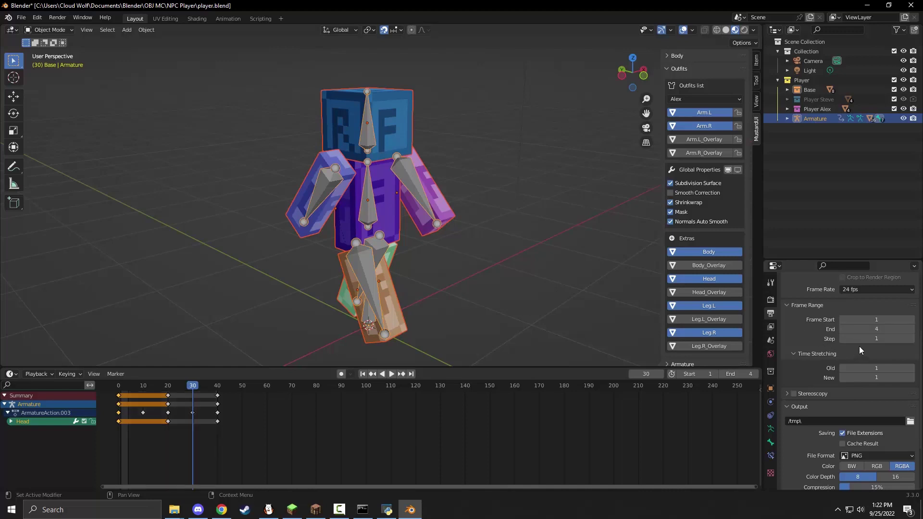
pyautogui.click(864, 341)
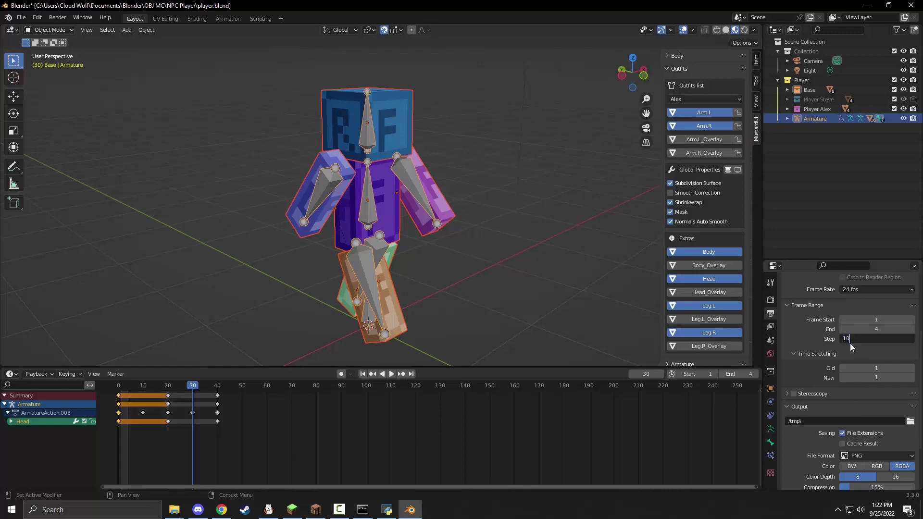
pyautogui.write('0')
pyautogui.press('Return')
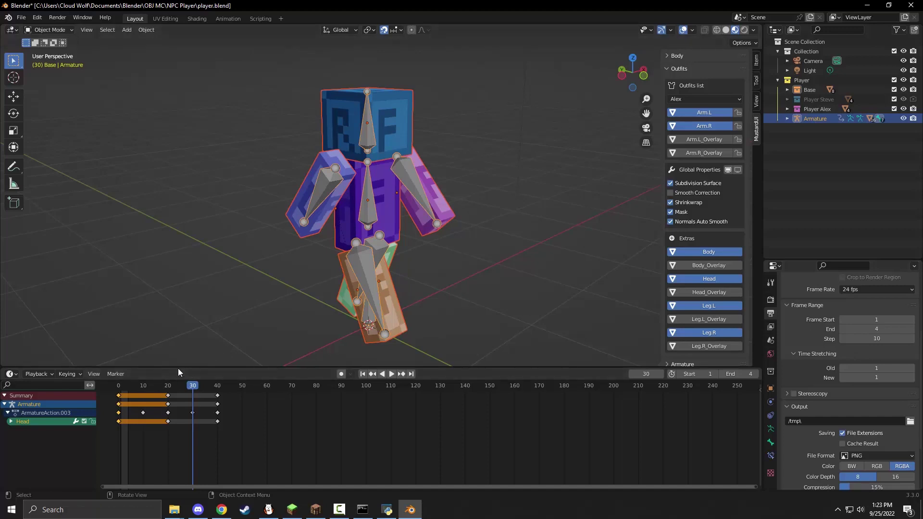
pyautogui.hotkey('shift', 'Left')
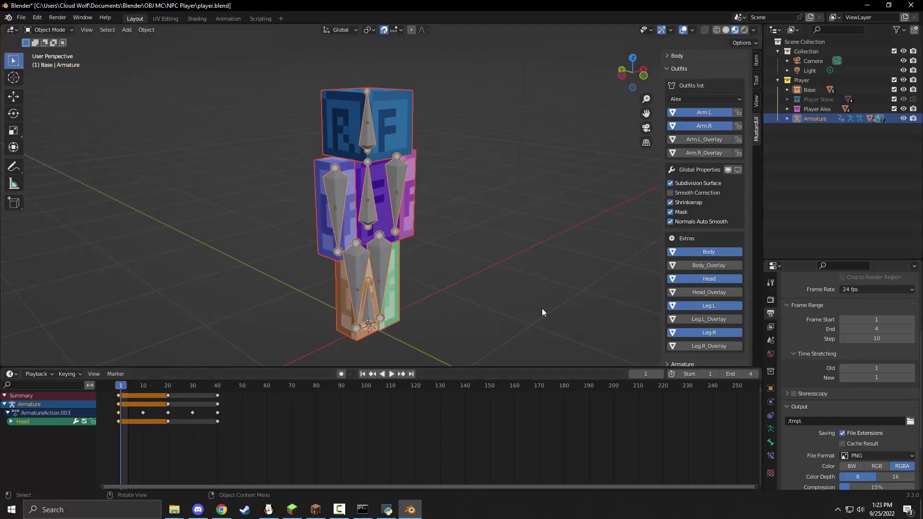
# Set Time Stretching Old to 40 and New to 4, then play the remapped animation
pyautogui.click(856, 368)
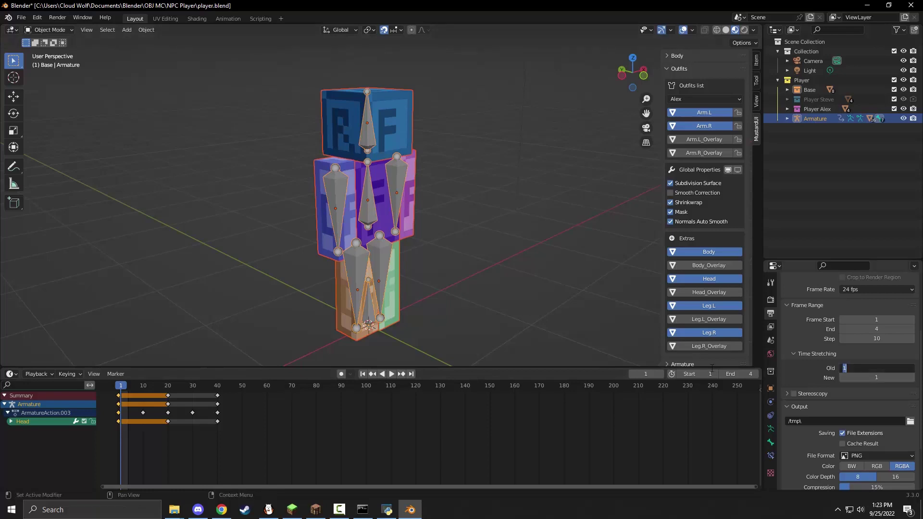
pyautogui.press('Return')
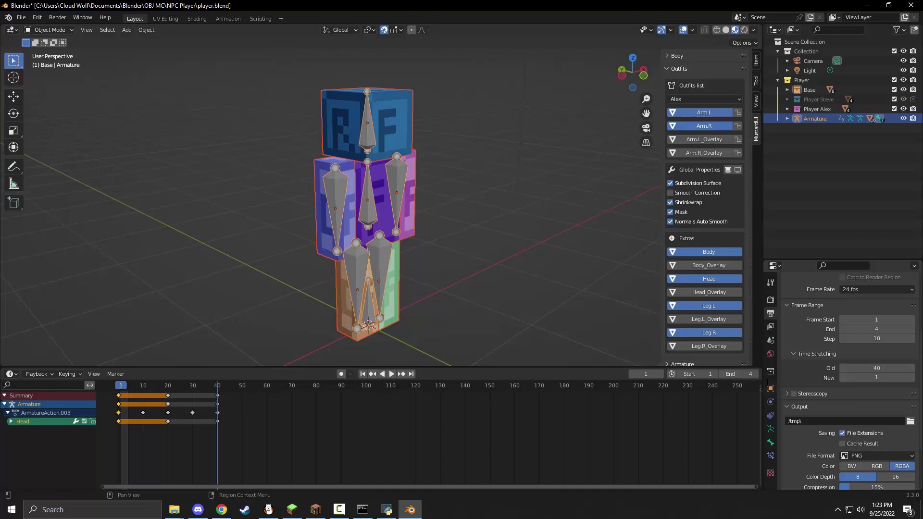
pyautogui.click(858, 378)
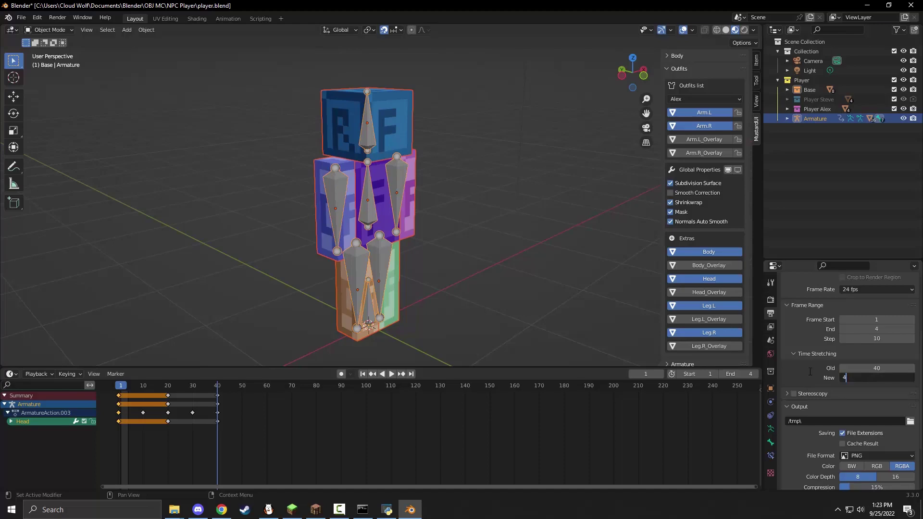
pyautogui.press('Return')
pyautogui.press('space')
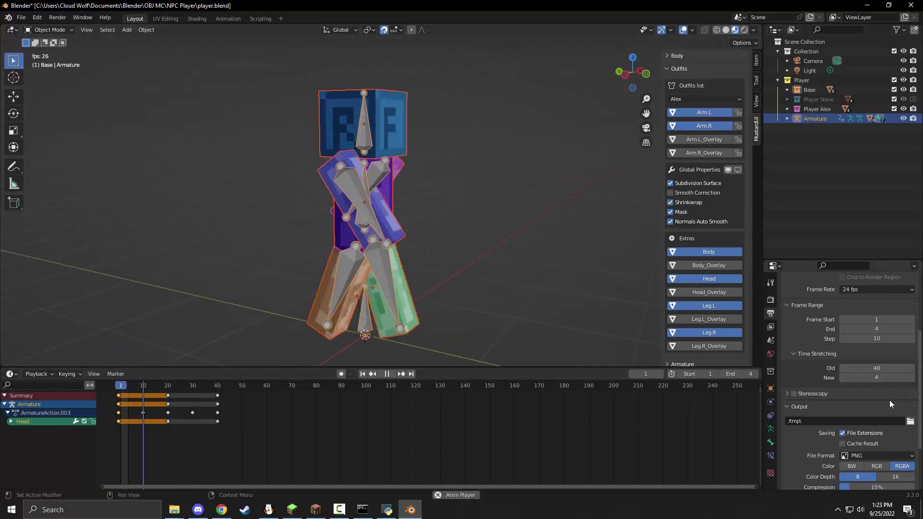
pyautogui.moveTo(345, 263); pyautogui.dragTo(303, 242, button='middle')
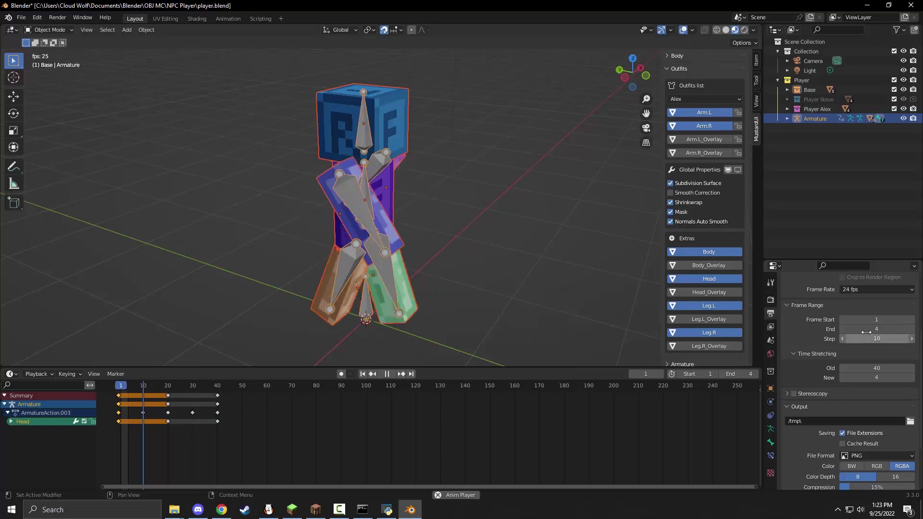
# Stop the remapped animation's playback, leaving it on frame 3
pyautogui.press('space')
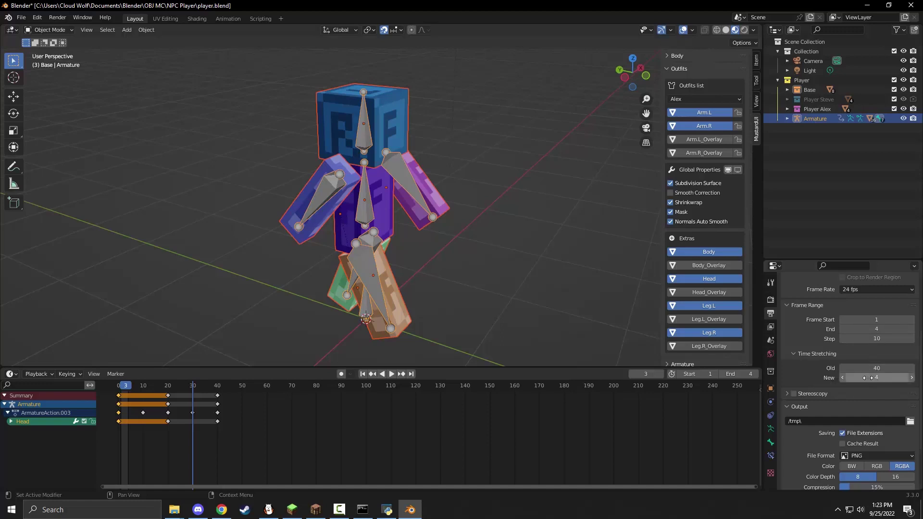
# Bring up Blender's File > Export submenu listing the available export formats
pyautogui.click(22, 18)
pyautogui.moveTo(58, 158)
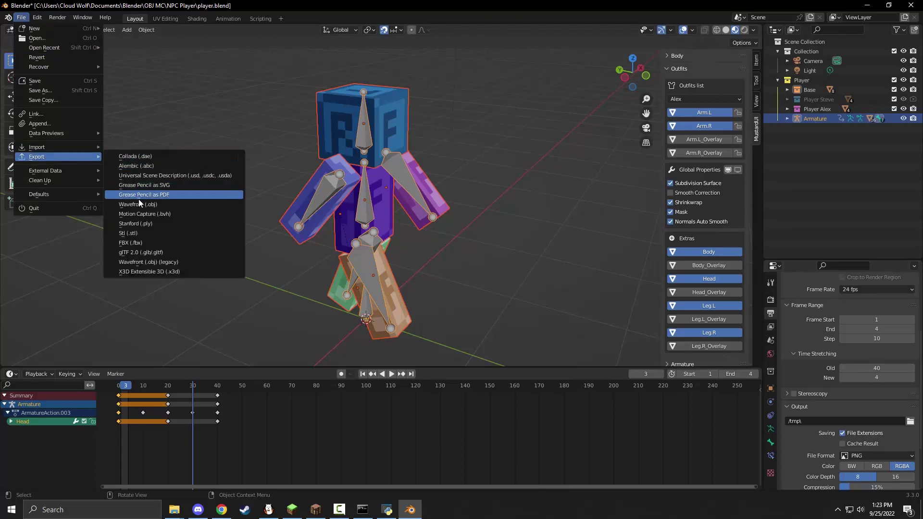
pyautogui.moveTo(445, 239); pyautogui.dragTo(520, 248, button='middle')
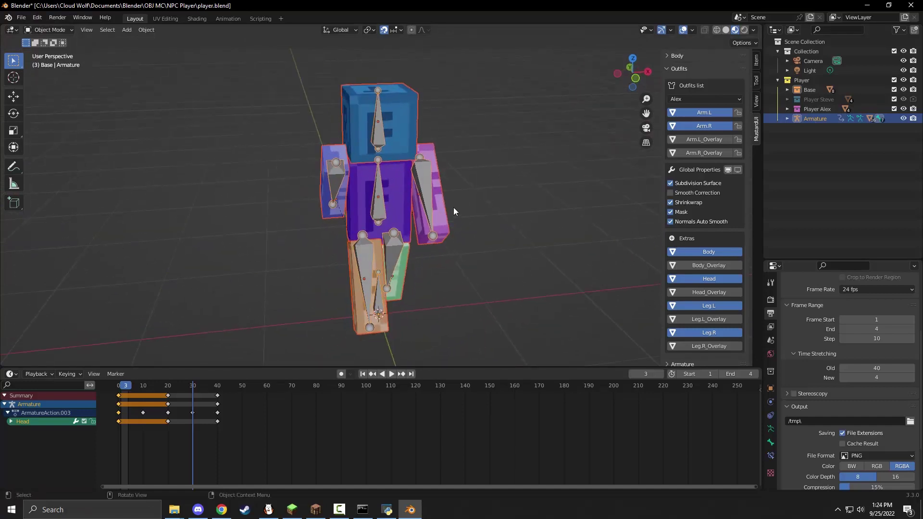
pyautogui.click(19, 21)
pyautogui.moveTo(77, 157)
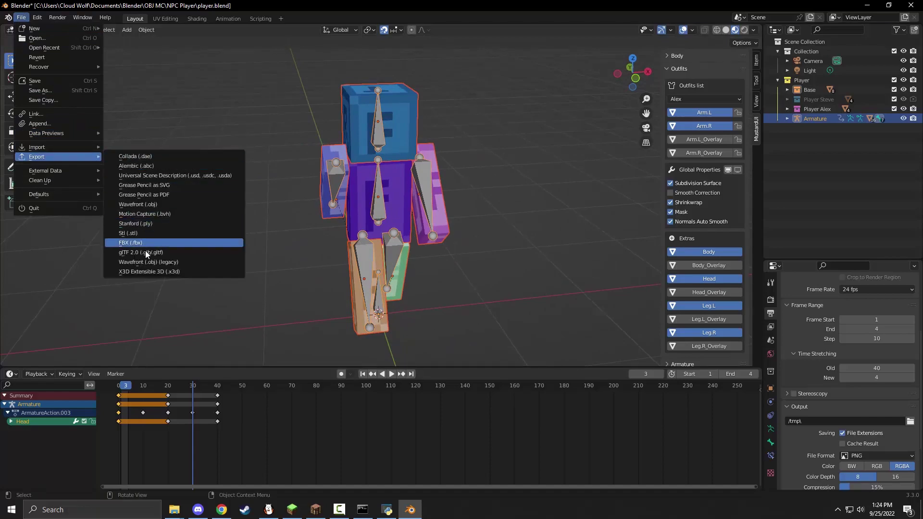
pyautogui.moveTo(388, 283); pyautogui.dragTo(336, 231, button='middle')
pyautogui.click(21, 17)
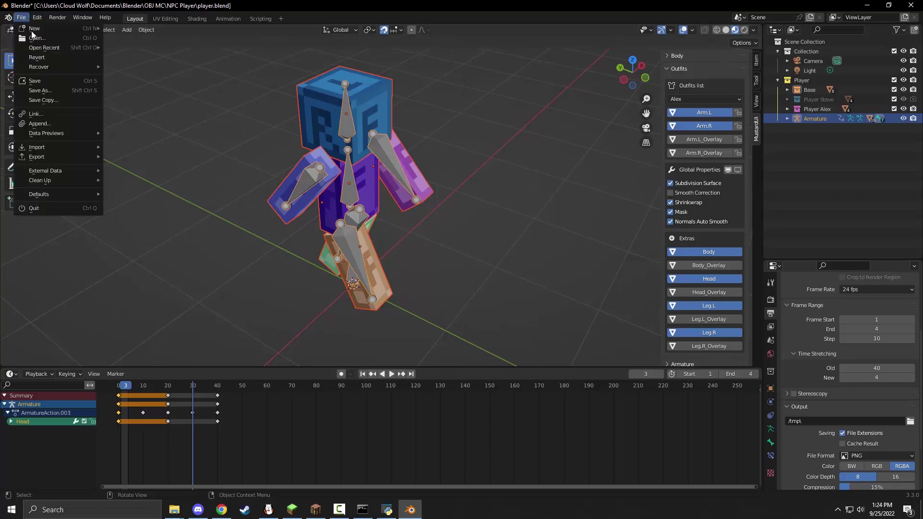
# Export the scene as Wavefront OBJ with animation enabled and the end frame set to 4
pyautogui.moveTo(79, 157)
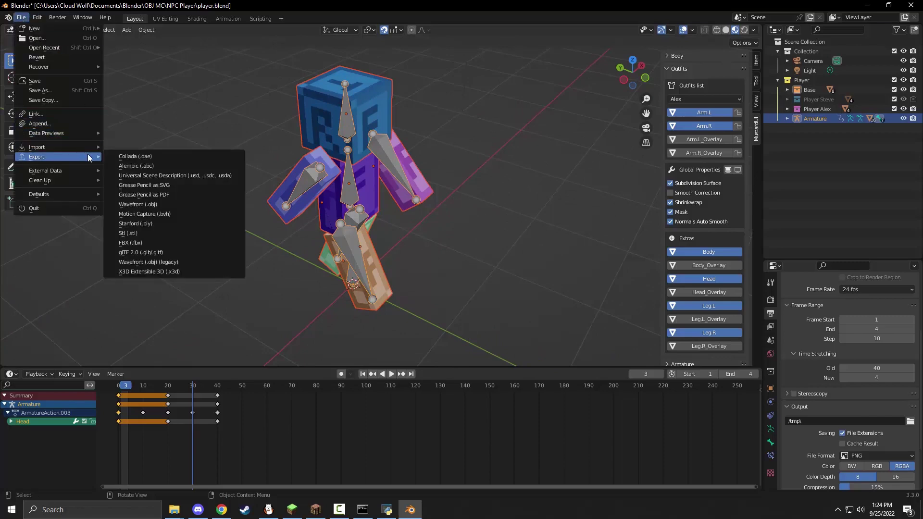
pyautogui.click(137, 205)
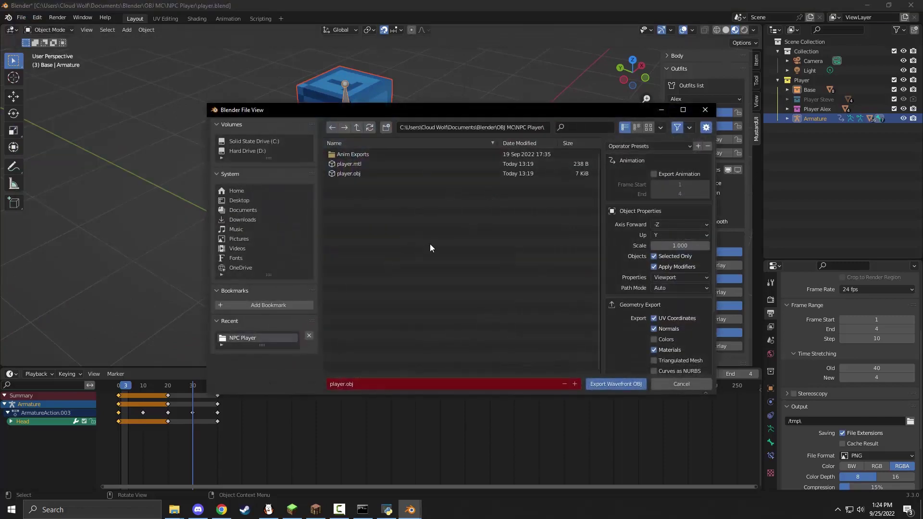
pyautogui.click(653, 175)
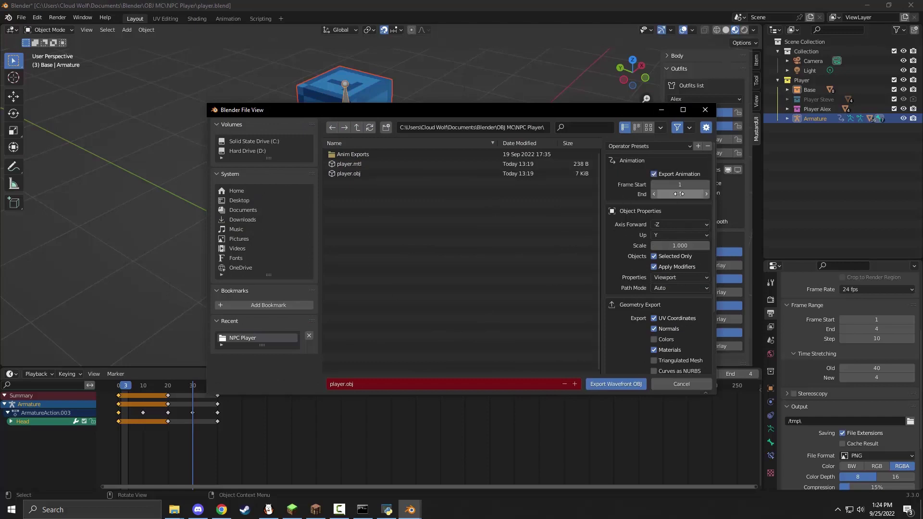
pyautogui.moveTo(679, 193); pyautogui.dragTo(697, 193)
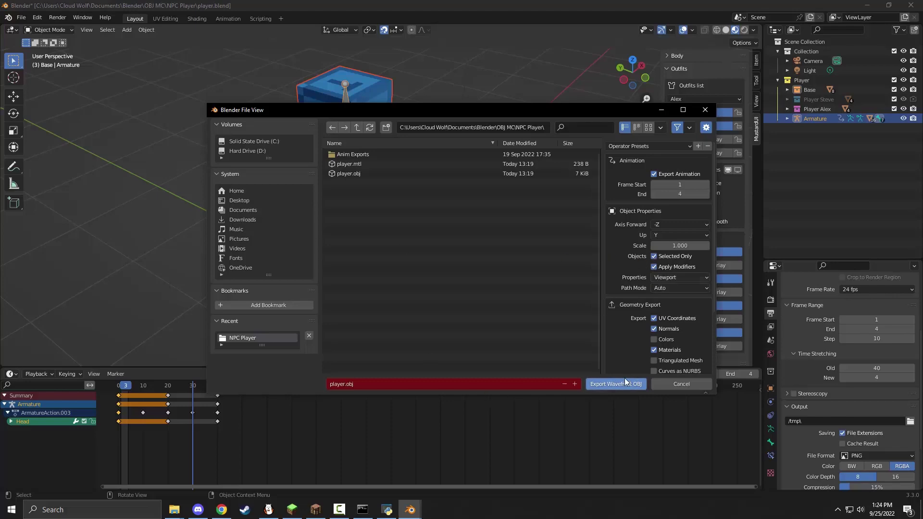
pyautogui.click(705, 109)
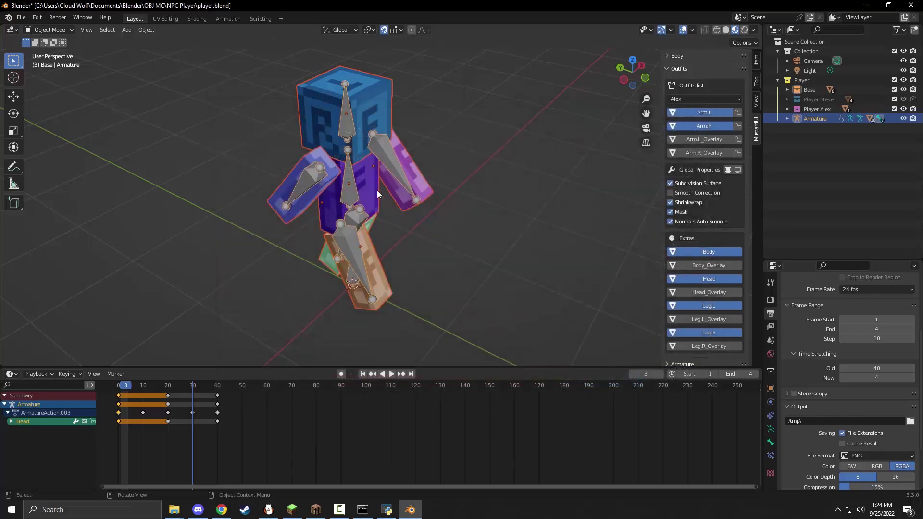
# Export as Wavefront OBJ again to produce the per-frame files player1–player4
pyautogui.scroll(-3, 443, 223)
pyautogui.moveTo(443, 222); pyautogui.dragTo(379, 225, button='middle')
pyautogui.click(22, 18)
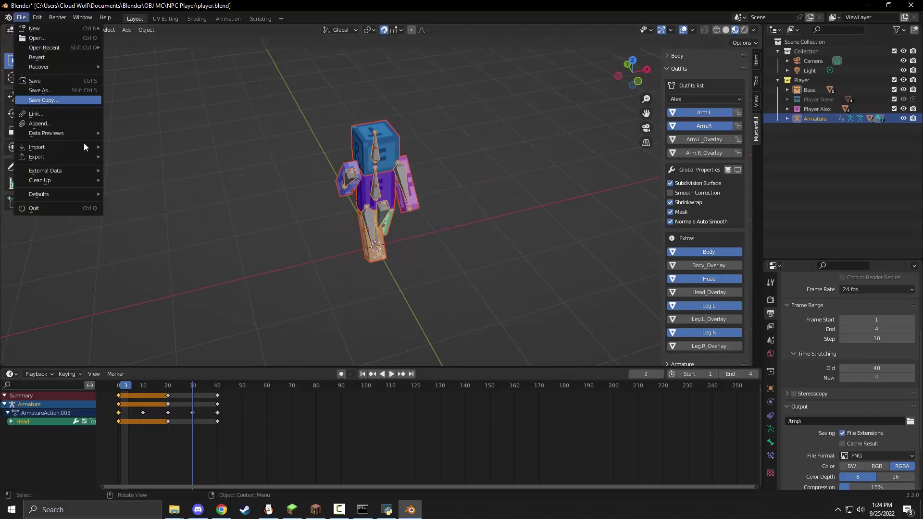
pyautogui.moveTo(79, 156)
pyautogui.click(138, 203)
pyautogui.click(616, 384)
# Delete the old player.obj and player.mtl from the NPC Player folder
pyautogui.press('super+e')
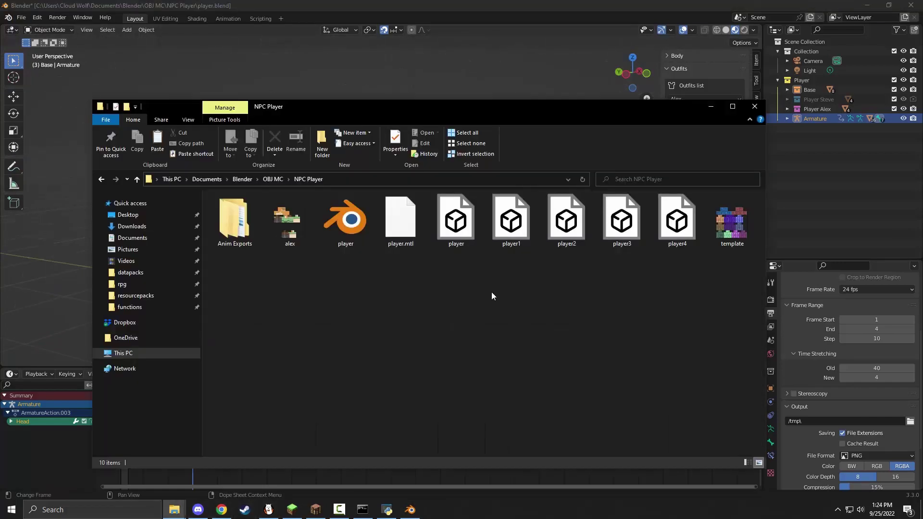
pyautogui.moveTo(544, 278)
pyautogui.mouseDown()
pyautogui.moveTo(690, 232)
pyautogui.moveTo(534, 275)
pyautogui.mouseUp()
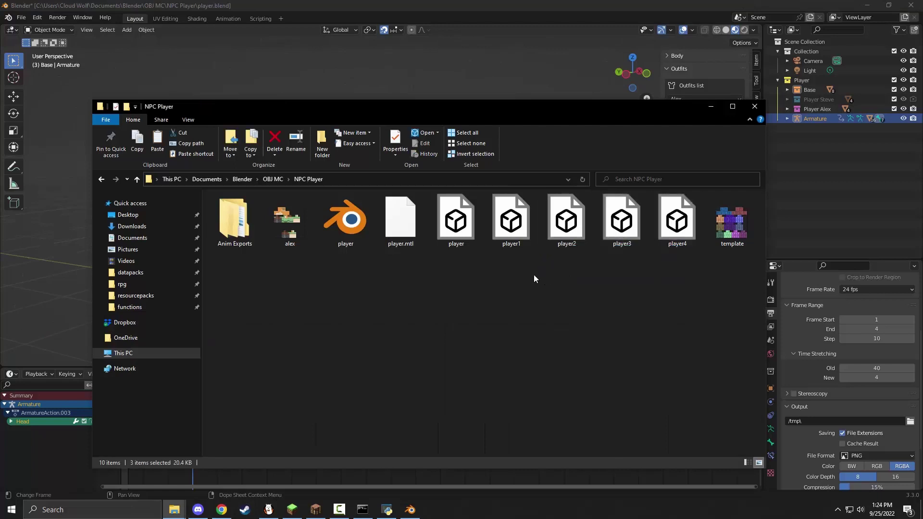
pyautogui.click(446, 242)
pyautogui.press('Delete')
pyautogui.click(405, 242)
pyautogui.press('Delete')
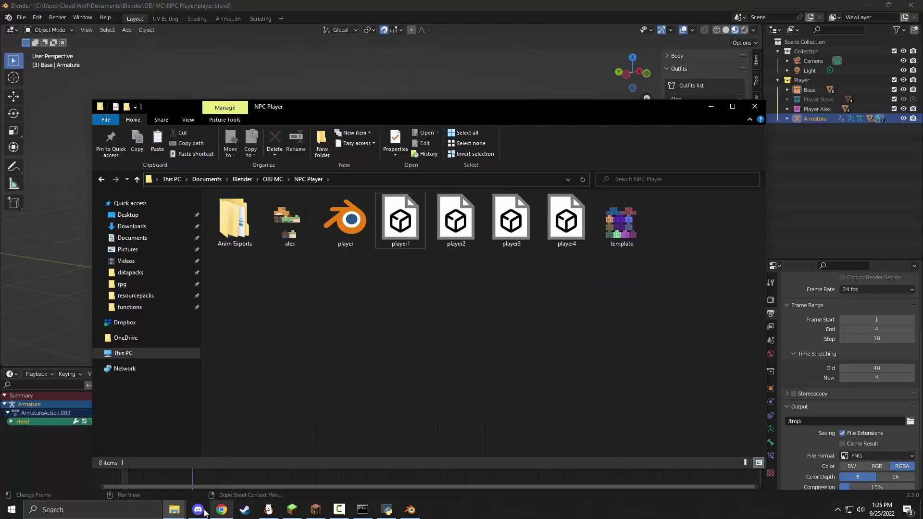
# In objmc, load player1–player4.obj from the NPC Player folder as the OBJ frames
pyautogui.click(363, 508)
pyautogui.click(387, 509)
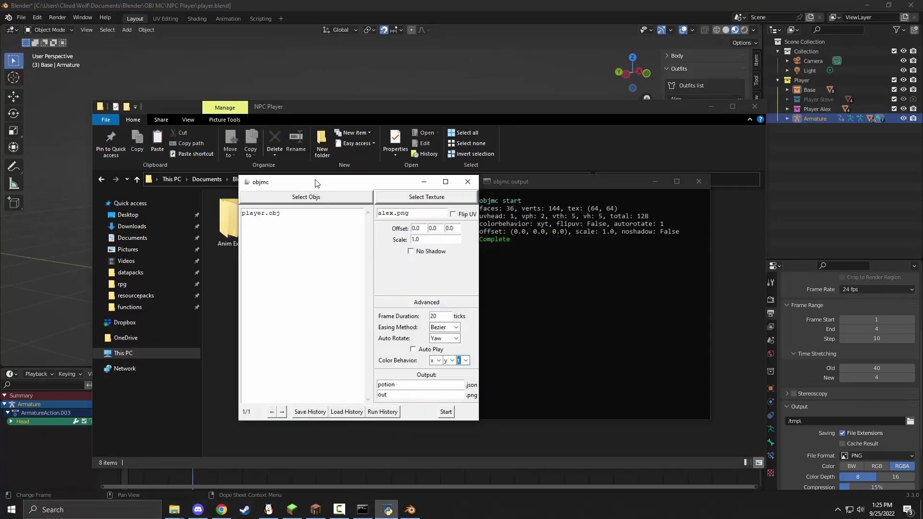
pyautogui.click(316, 196)
pyautogui.click(356, 171)
pyautogui.doubleClick(288, 213)
pyautogui.moveTo(357, 290); pyautogui.dragTo(543, 257)
pyautogui.click(537, 391)
# Choose alex.png from the NPC Player folder as the texture
pyautogui.click(407, 201)
pyautogui.click(353, 172)
pyautogui.doubleClick(289, 215)
pyautogui.doubleClick(339, 228)
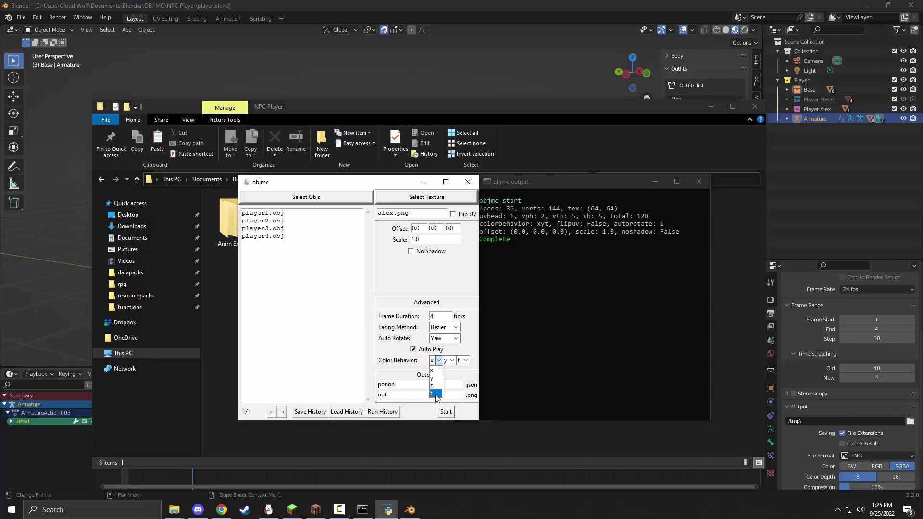
# Set the colour behaviour channels to t t t and run the conversion
pyautogui.click(435, 393)
pyautogui.click(451, 361)
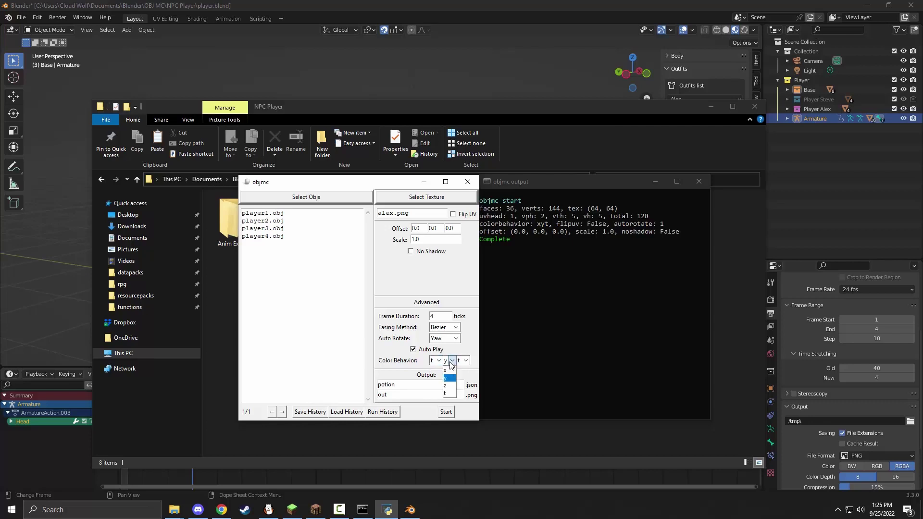
pyautogui.click(448, 394)
pyautogui.click(447, 413)
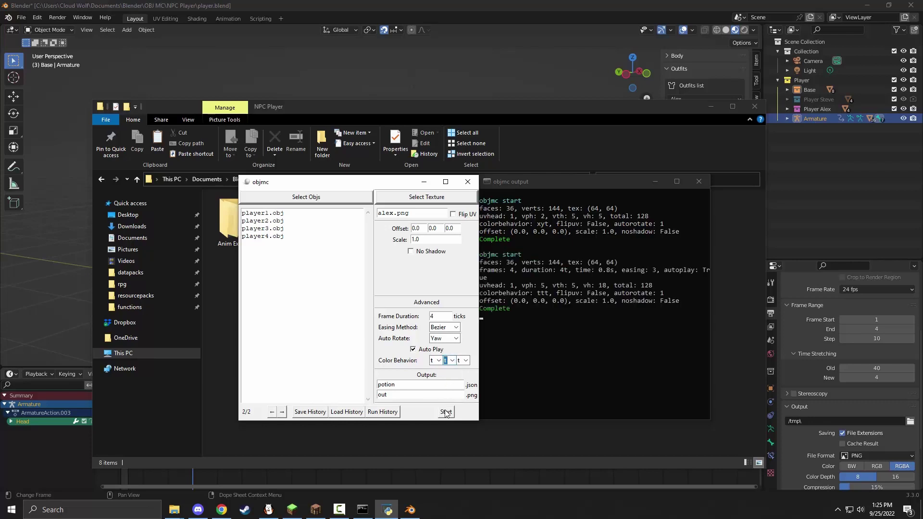
# Copy the latest conversion summary lines from the objmc log
pyautogui.click(538, 313)
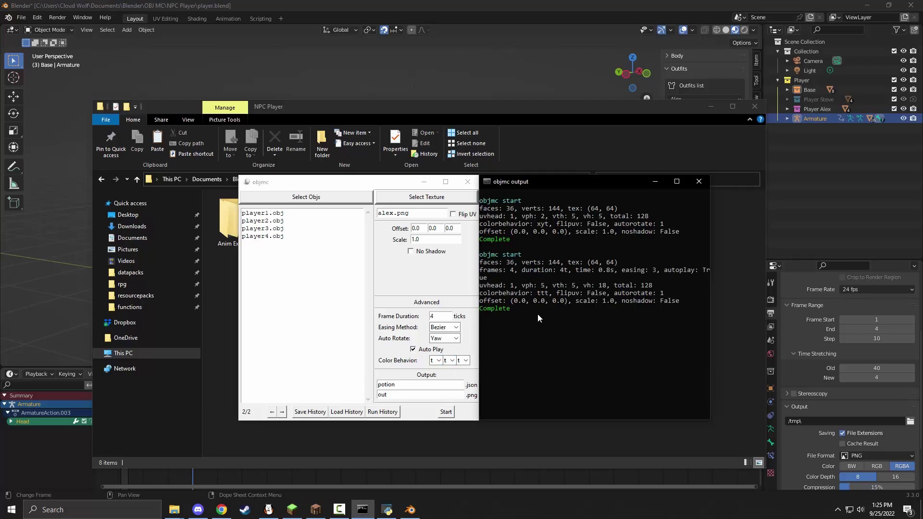
pyautogui.moveTo(546, 316); pyautogui.dragTo(481, 267)
pyautogui.hotkey('ctrl', 'c')
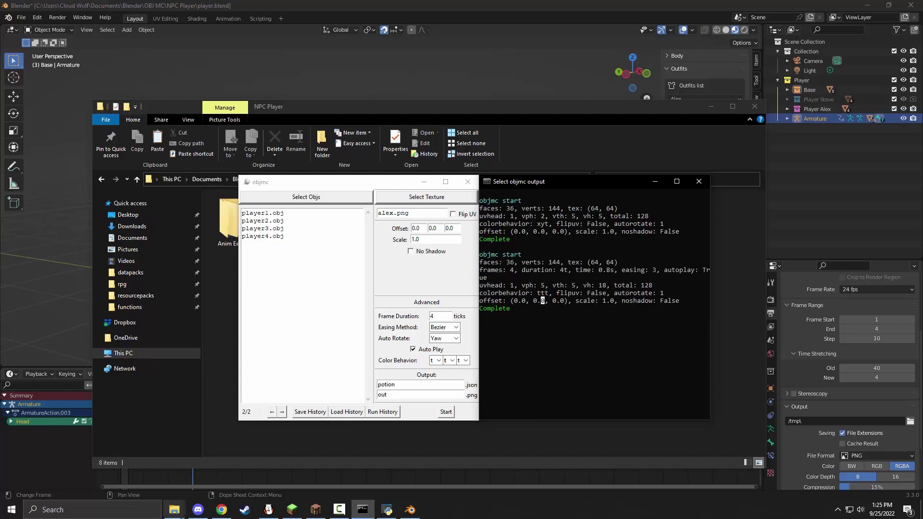
pyautogui.moveTo(174, 510)
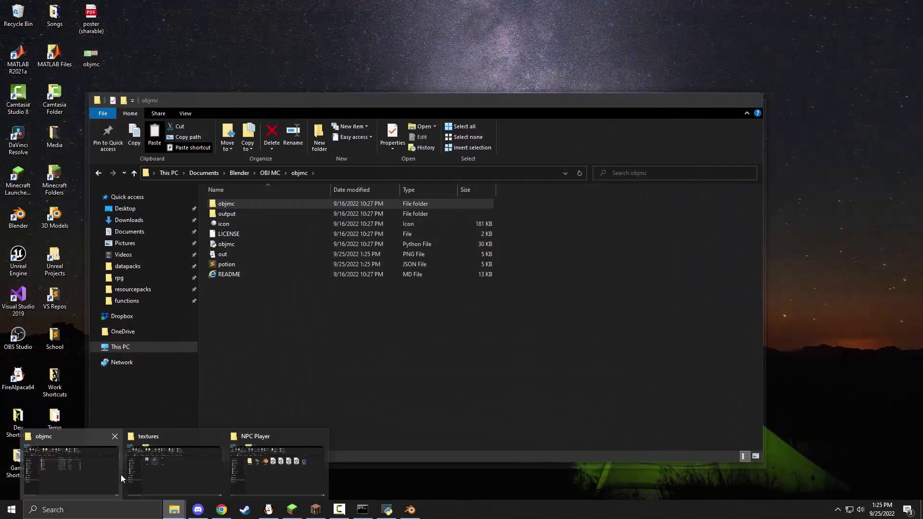
# Select the generated out.png in the objmc folder, then bring the resource pack textures folder forward
pyautogui.click(120, 475)
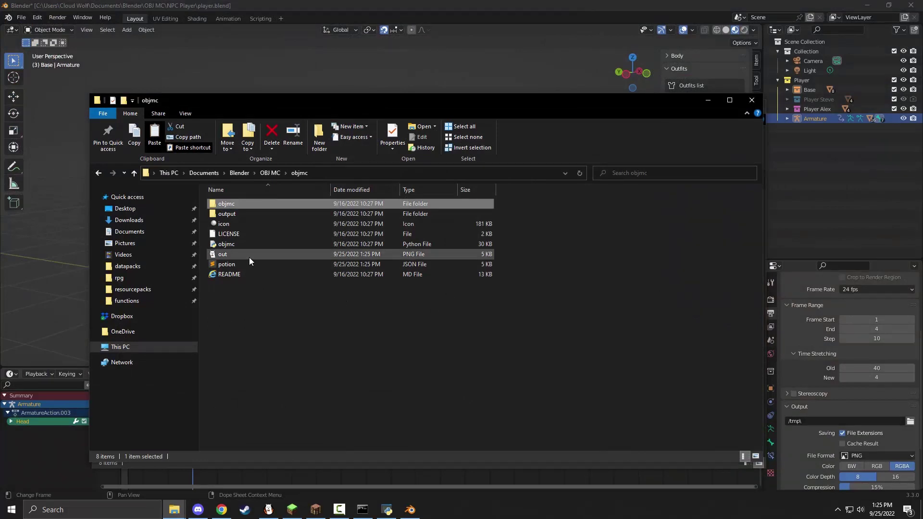
pyautogui.click(222, 254)
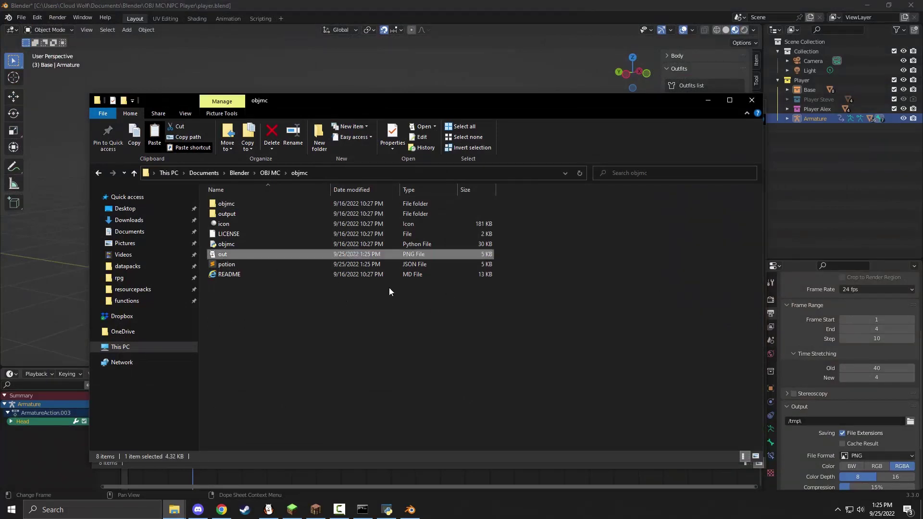
pyautogui.moveTo(174, 509)
pyautogui.click(212, 464)
pyautogui.click(63, 260)
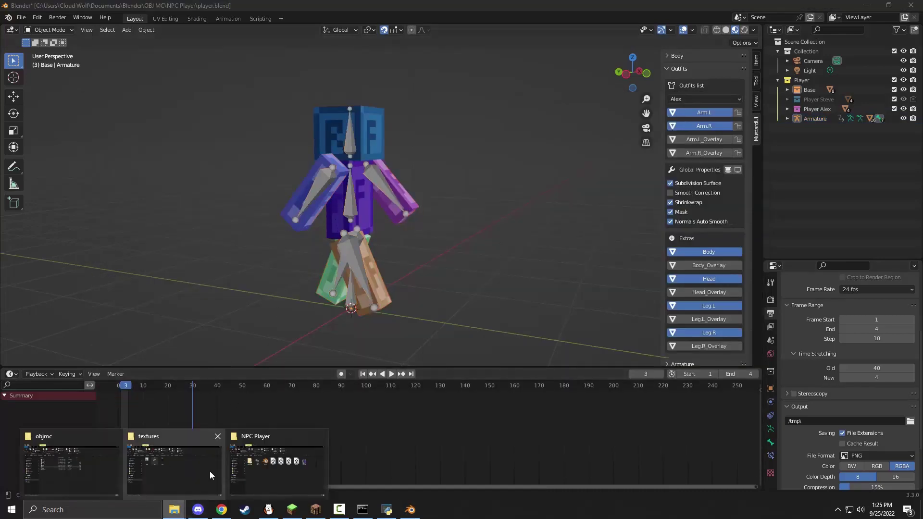
pyautogui.click(209, 475)
# Open out.png in FireAlpaca and select the encoded data strip at its bottom
pyautogui.moveTo(293, 235); pyautogui.dragTo(438, 313)
pyautogui.scroll(5, 438, 313)
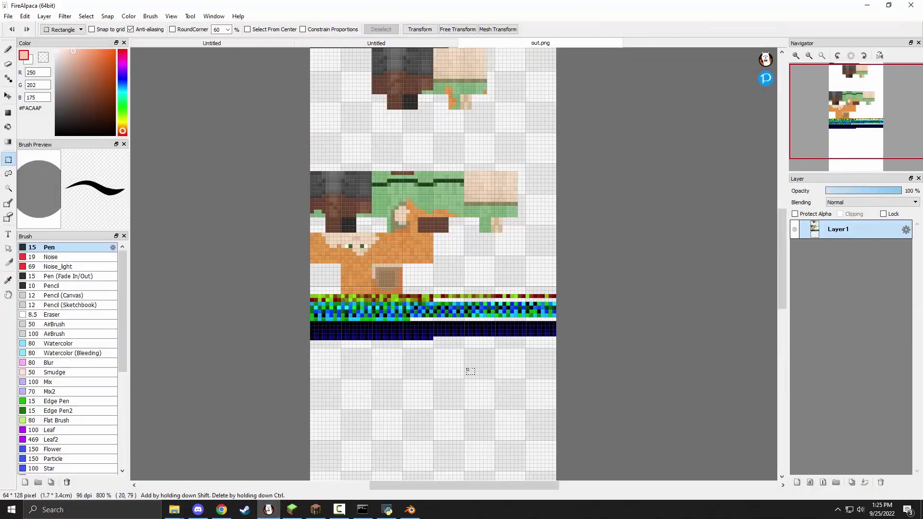
pyautogui.moveTo(529, 373); pyautogui.dragTo(298, 294)
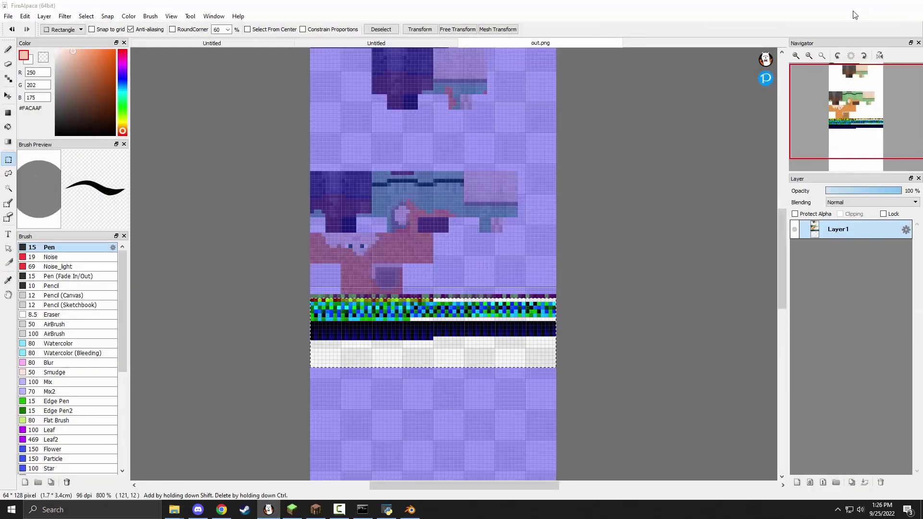
pyautogui.click(867, 5)
# Paste the new out.png into the textures folder, replacing the existing file
pyautogui.click(315, 319)
pyautogui.hotkey('ctrl', 'v')
pyautogui.click(385, 188)
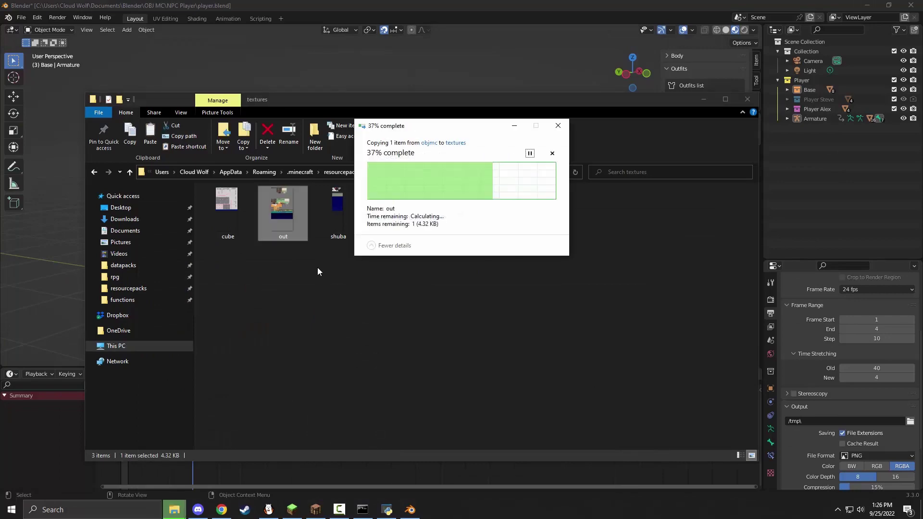
# Reopen the updated out.png in FireAlpaca to check it
pyautogui.click(268, 510)
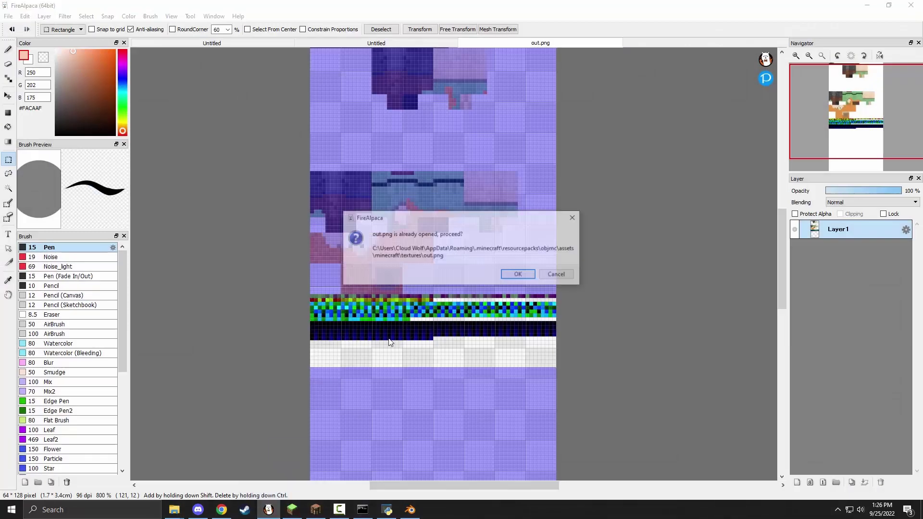
pyautogui.click(512, 278)
pyautogui.scroll(3, 420, 213)
pyautogui.scroll(3, 420, 213)
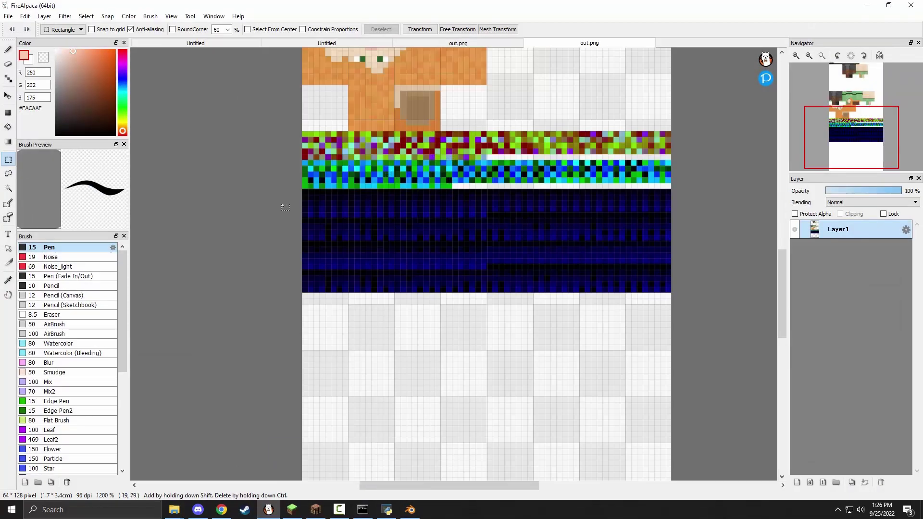
pyautogui.click(904, 7)
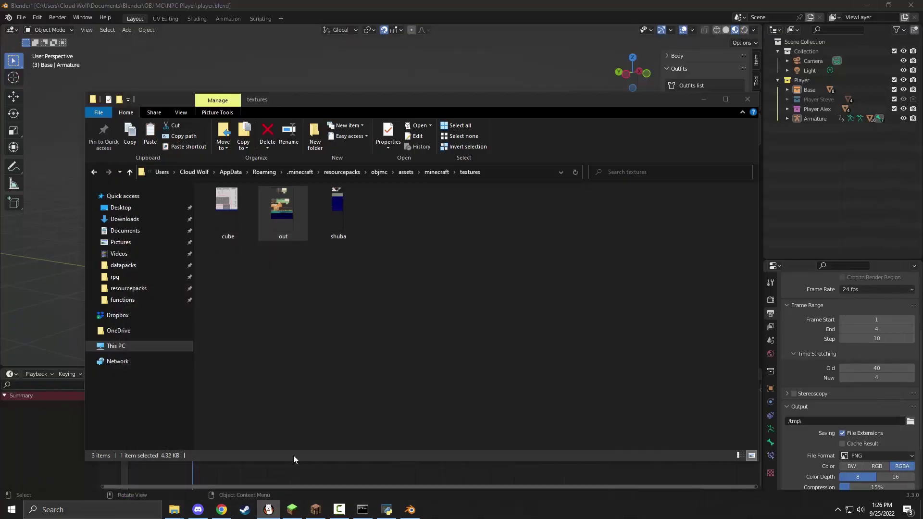
# Switch to Minecraft and reload the resource packs with F3+T
pyautogui.click(316, 508)
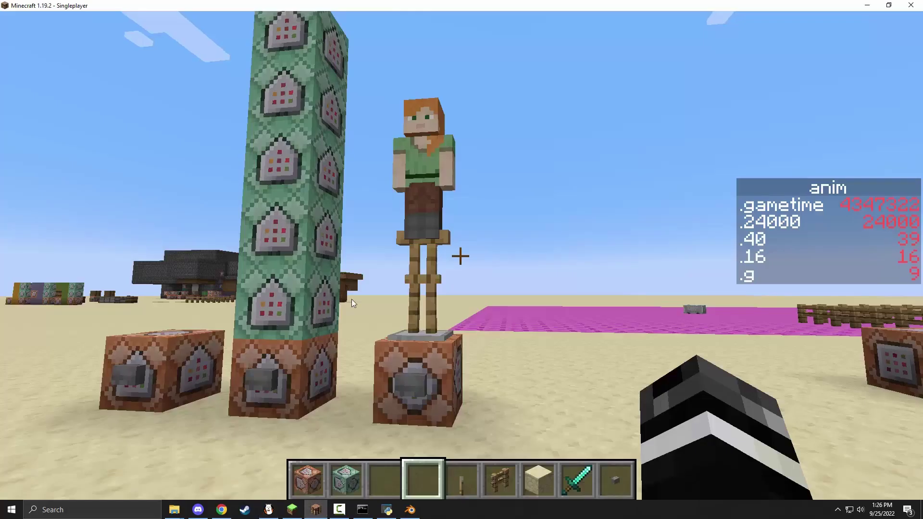
pyautogui.hotkey('F3', 't')
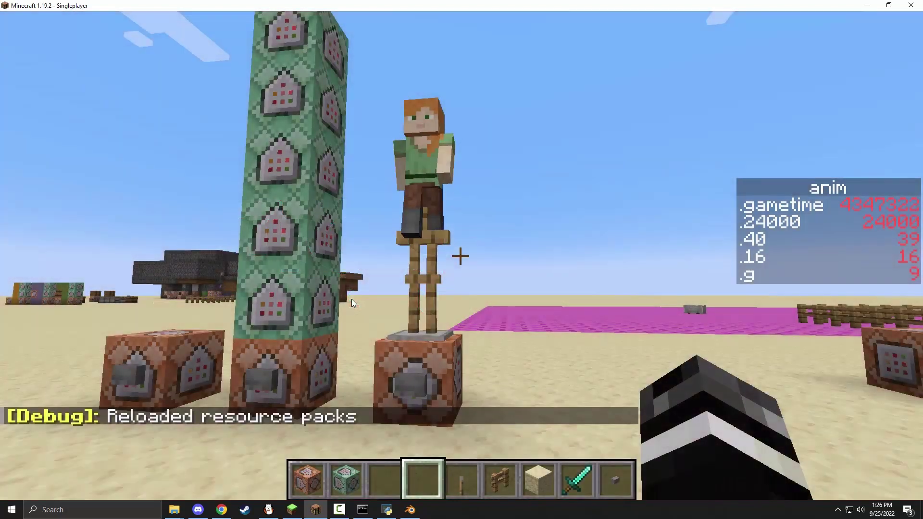
# Walk up to the armor stand, then open models\item\potion.json in Sublime Text
pyautogui.press('w')
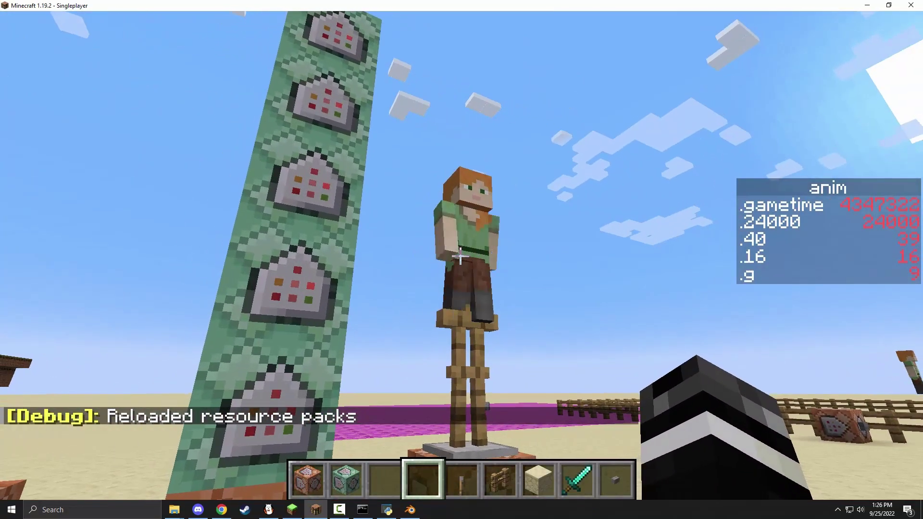
pyautogui.moveTo(460, 257)
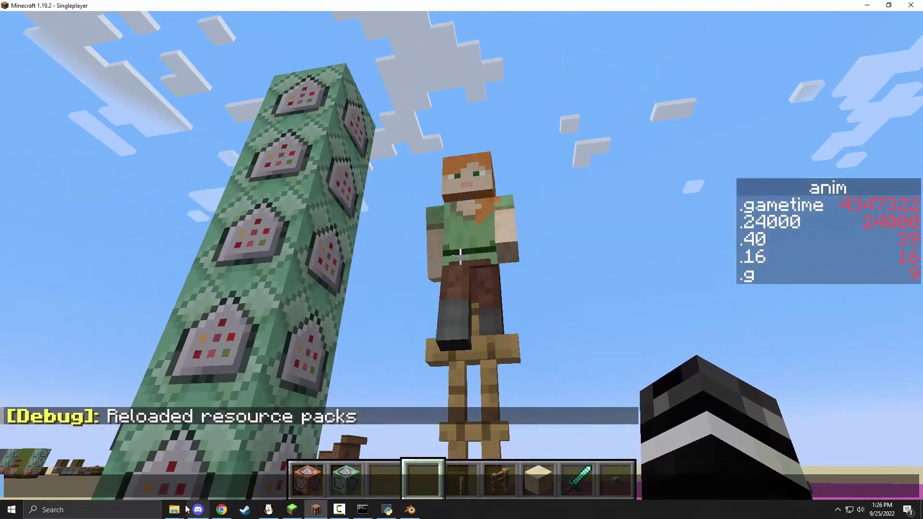
pyautogui.moveTo(174, 510)
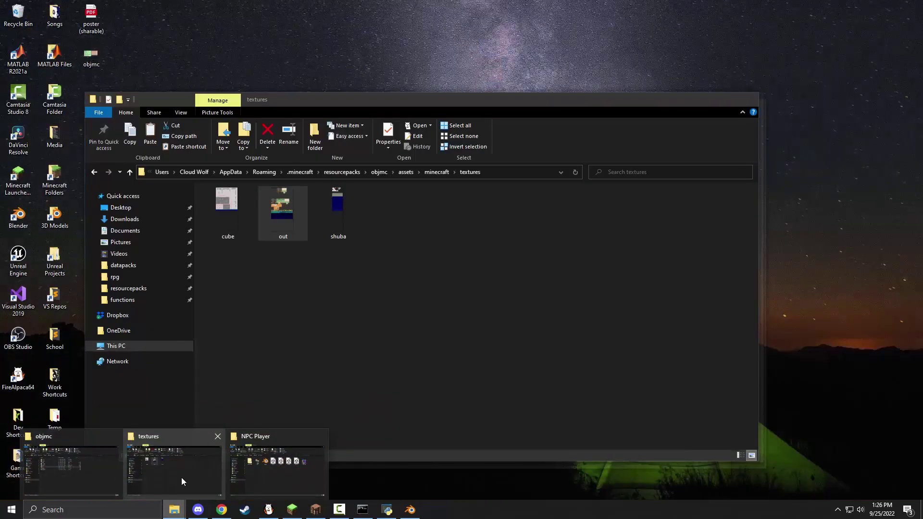
pyautogui.click(181, 477)
pyautogui.click(440, 172)
pyautogui.doubleClick(235, 202)
pyautogui.doubleClick(233, 212)
pyautogui.doubleClick(233, 203)
# Add a head display translation [0.0,-40.0,0.0] to potion.json, save, and reload Minecraft with F3+T
pyautogui.press('Escape')
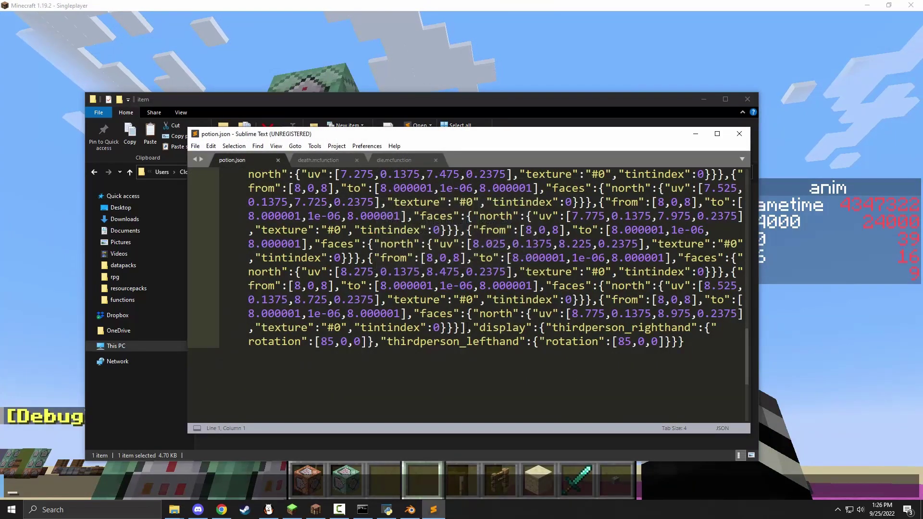
pyautogui.write('"head":{}')
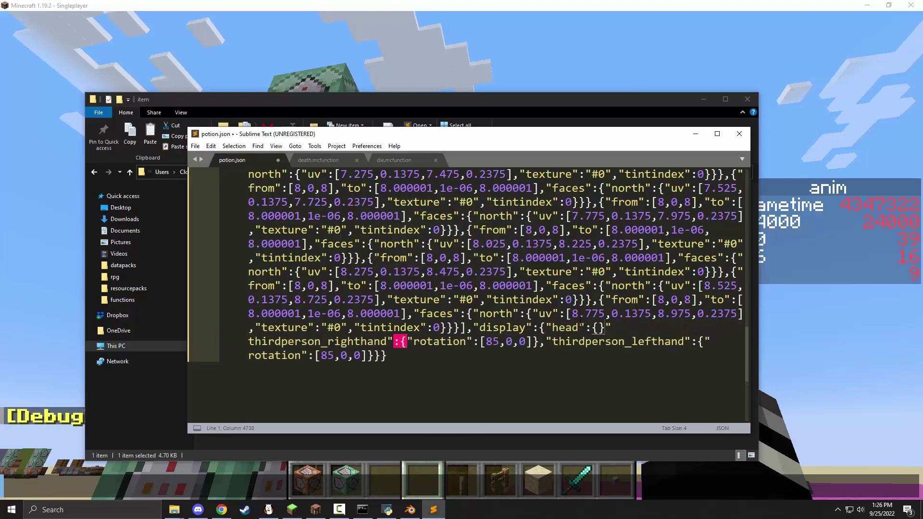
pyautogui.write(',')
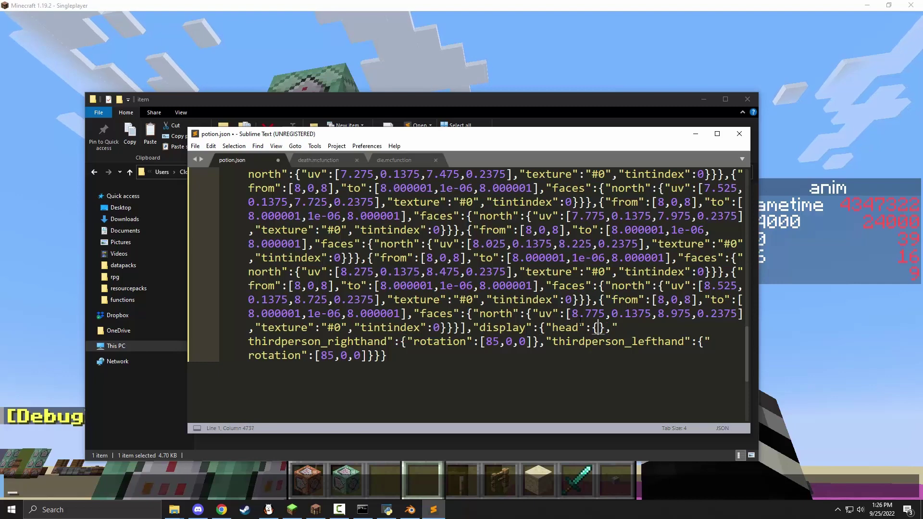
pyautogui.write('"transla')
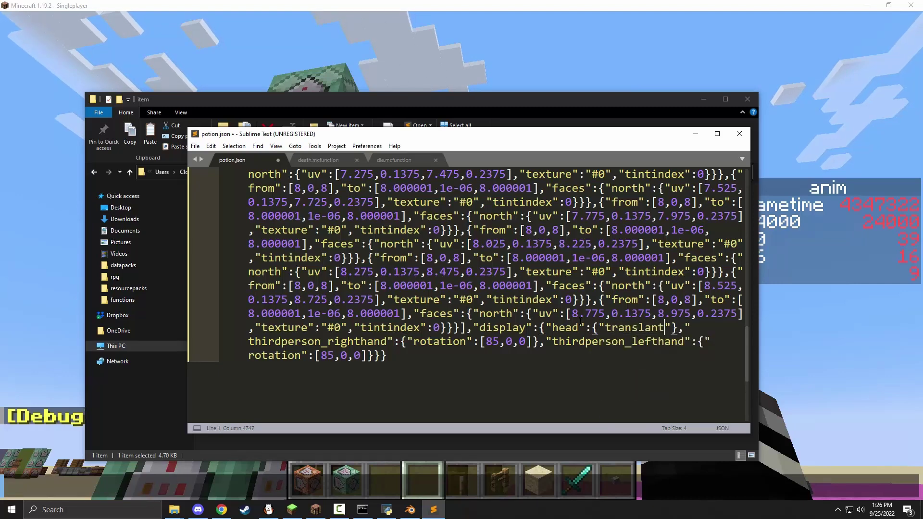
pyautogui.write('nt')
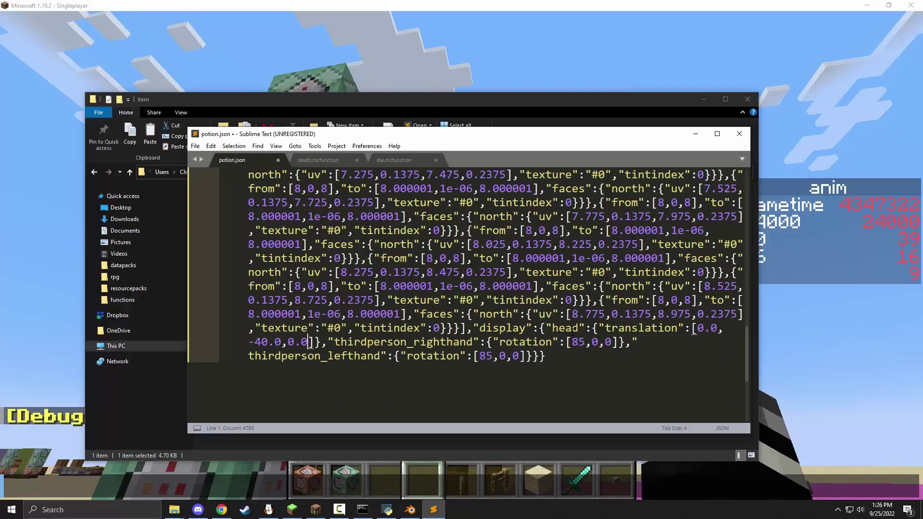
pyautogui.hotkey('ctrl', 's')
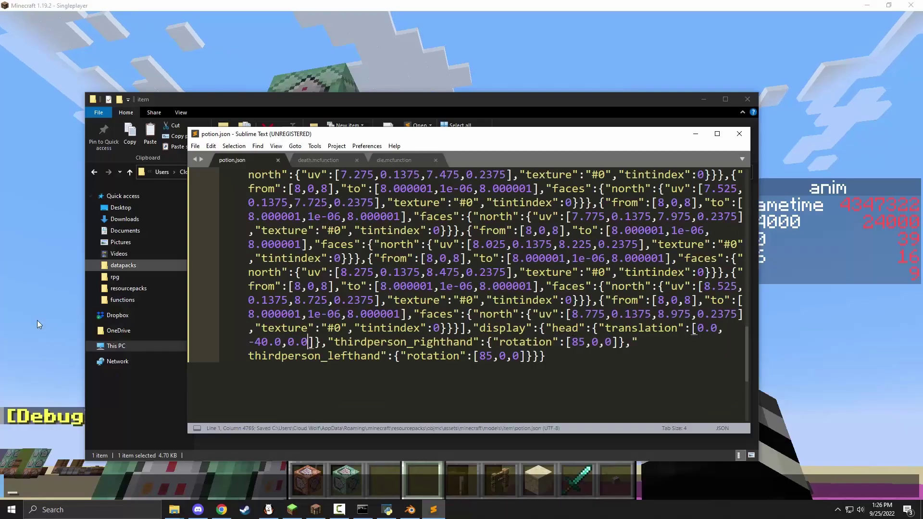
pyautogui.click(45, 334)
pyautogui.hotkey('F3', 't')
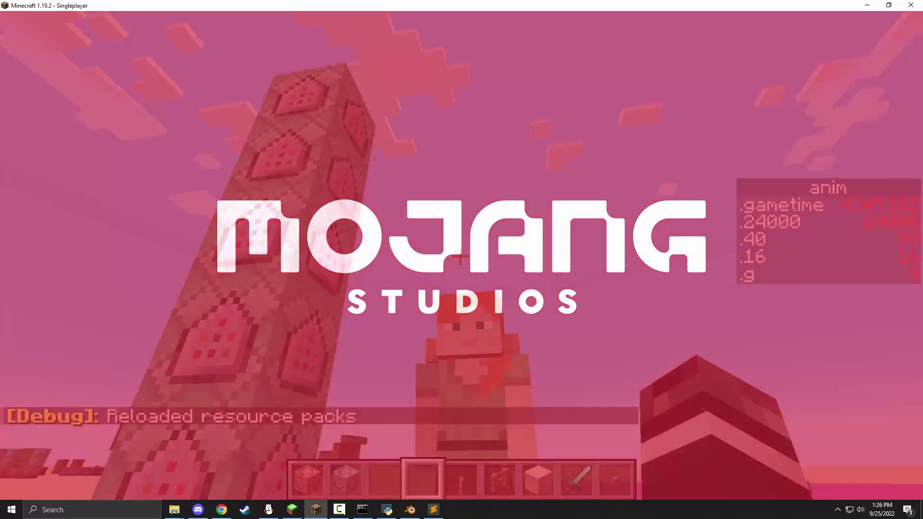
# Remove the extra items from the hotbar, leaving the command blocks, then select slot 9 and open chat
pyautogui.scroll(-1, 460, 256)
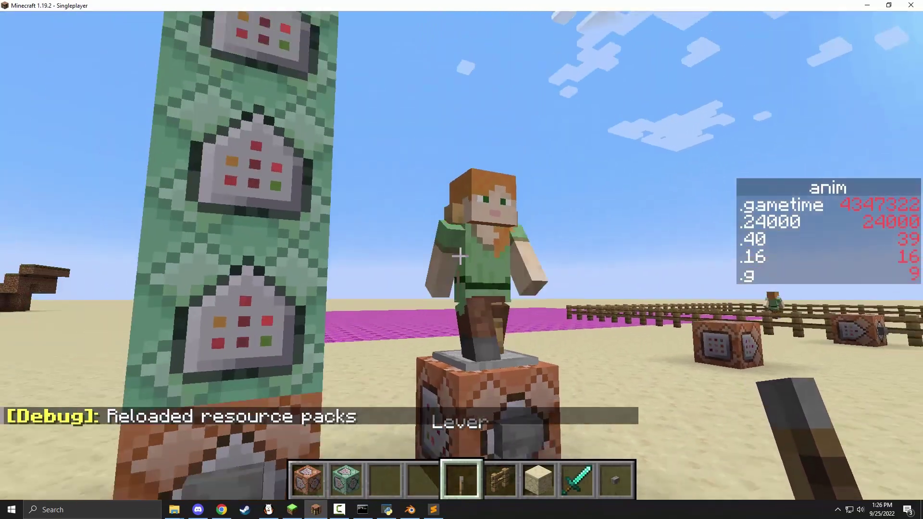
pyautogui.press('e')
pyautogui.press('q')
pyautogui.press('q')
pyautogui.press('e')
pyautogui.press('9')
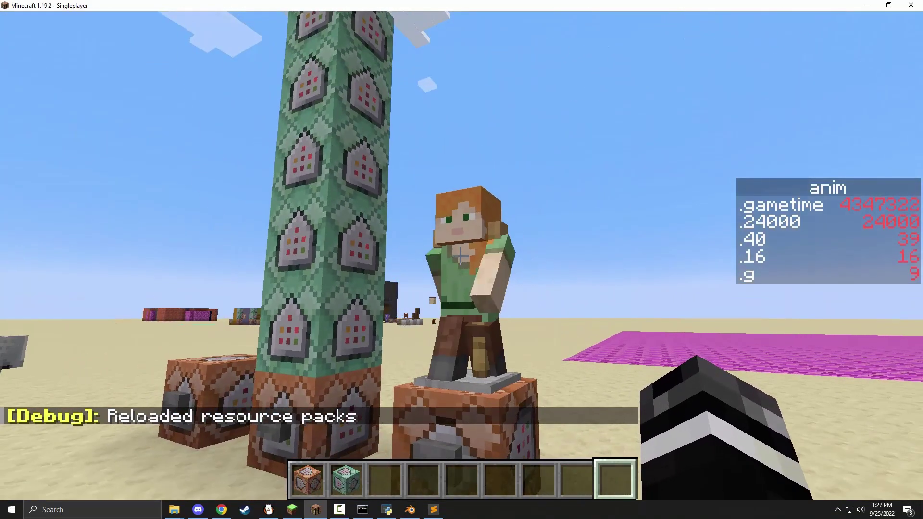
pyautogui.press('t')
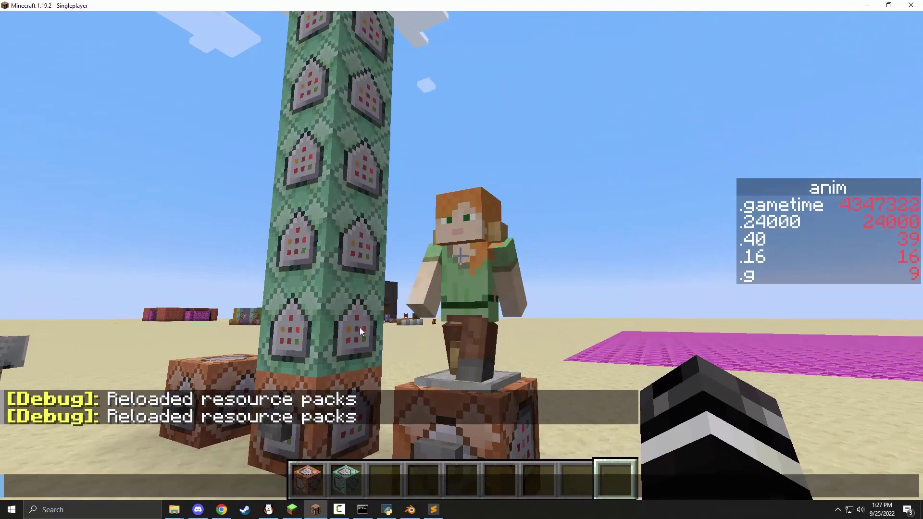
# Scroll the objmc README to the controlling animation section on the 8388608 paused-frame offset
pyautogui.click(230, 511)
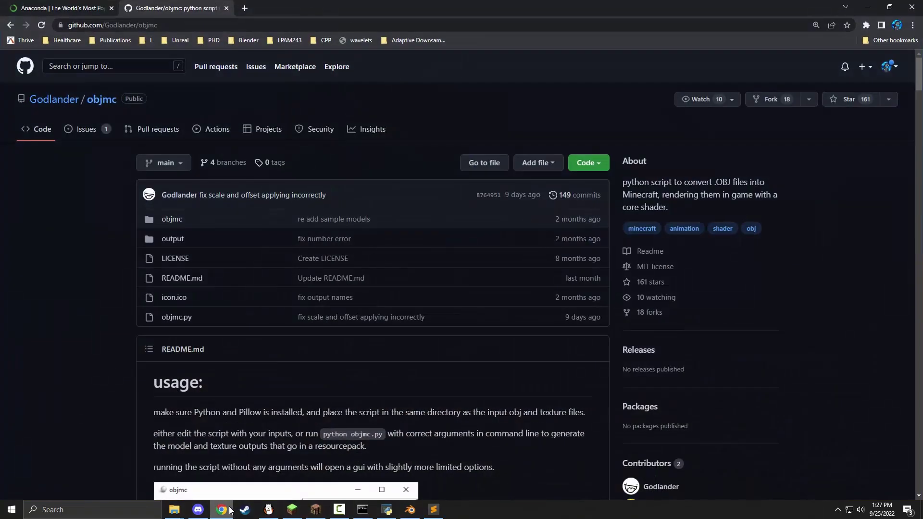
pyautogui.scroll(-20, 215, 349)
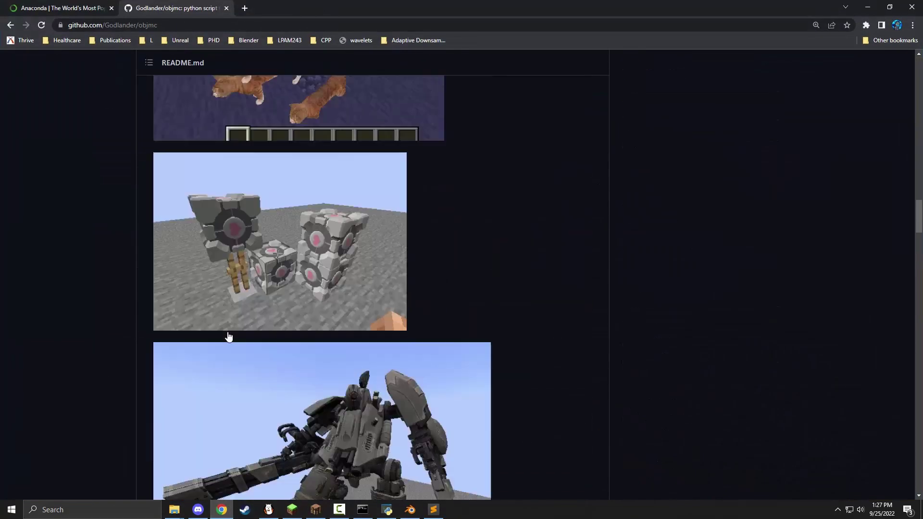
pyautogui.scroll(-20, 229, 337)
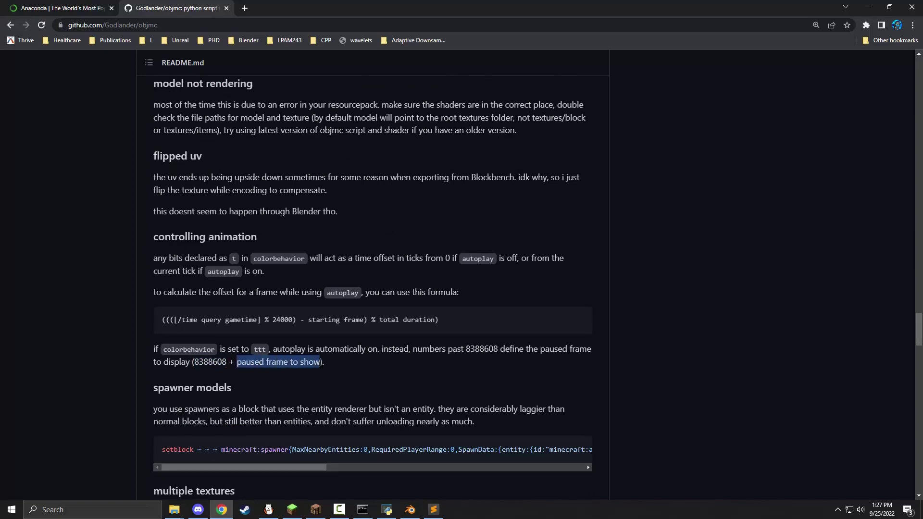
pyautogui.click(315, 509)
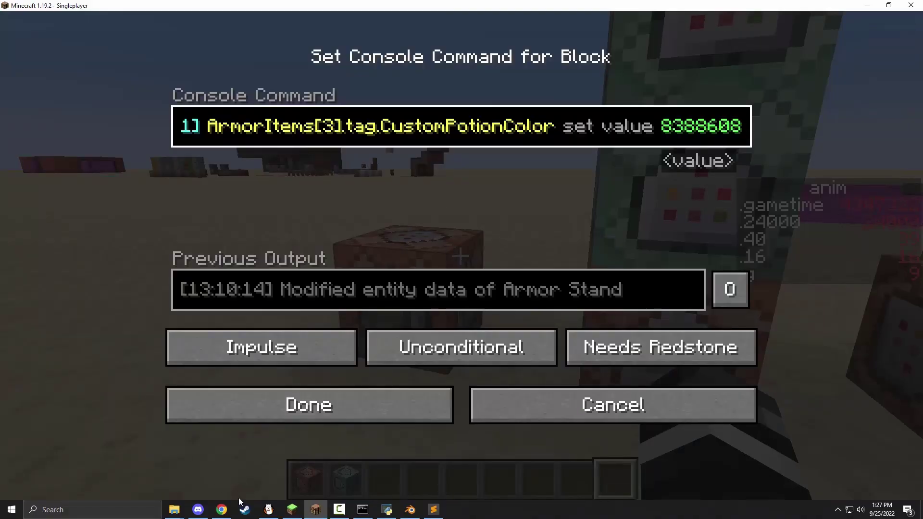
pyautogui.click(221, 510)
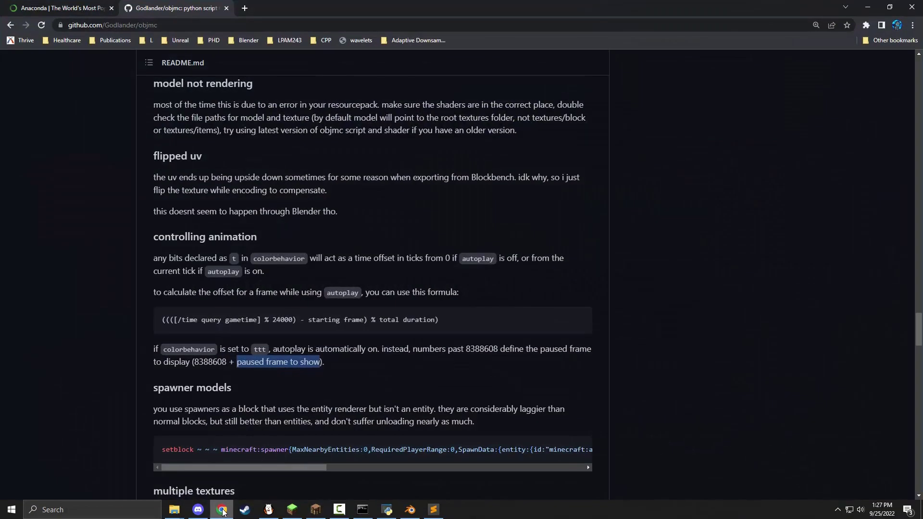
# Save the command block setting the armor stand's CustomPotionColor to 8388608, then walk around the stand
pyautogui.click(222, 510)
pyautogui.click(307, 402)
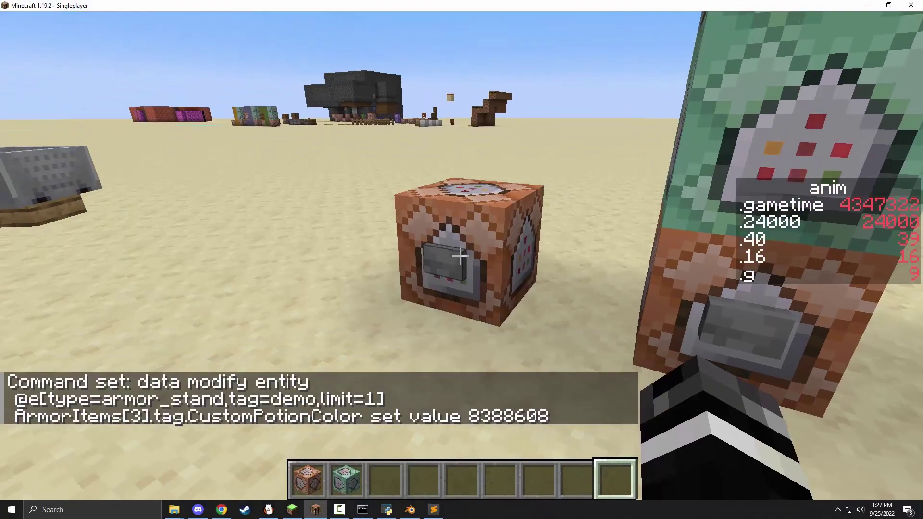
pyautogui.press('w')
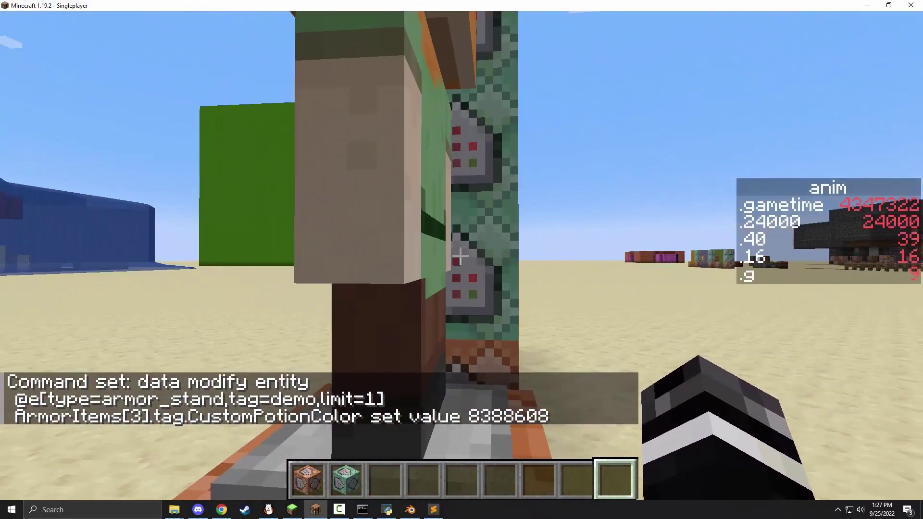
pyautogui.press('s')
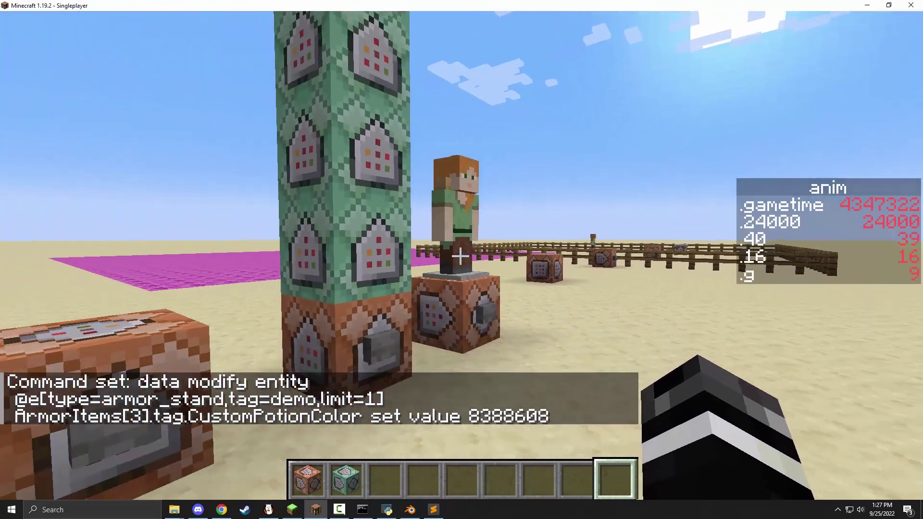
pyautogui.press('w')
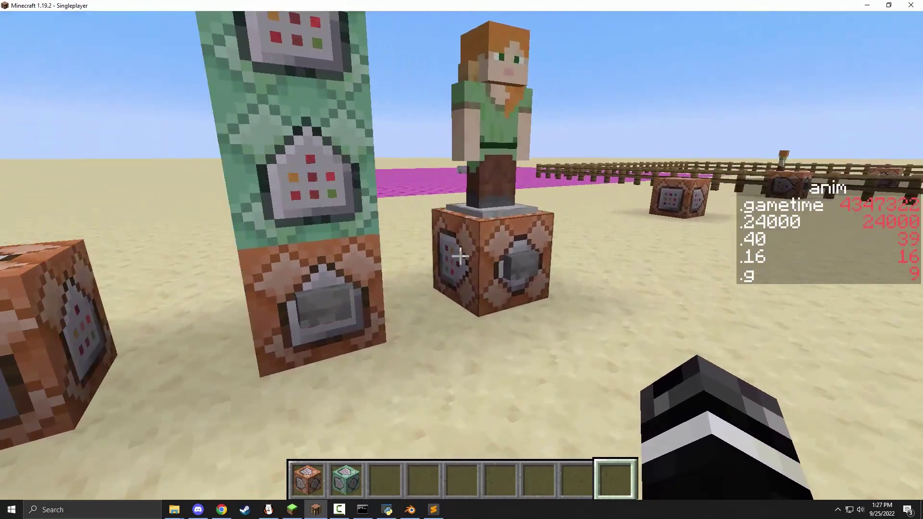
pyautogui.press('t')
pyautogui.click(221, 512)
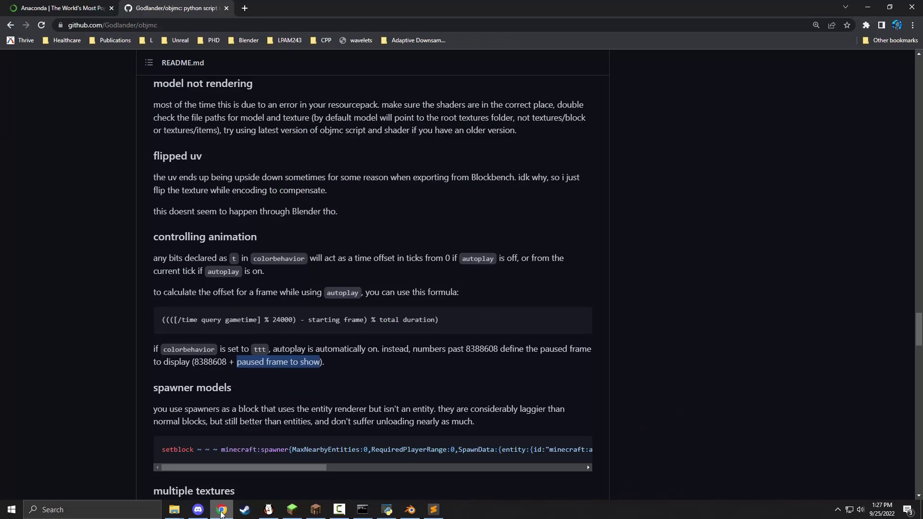
pyautogui.click(222, 512)
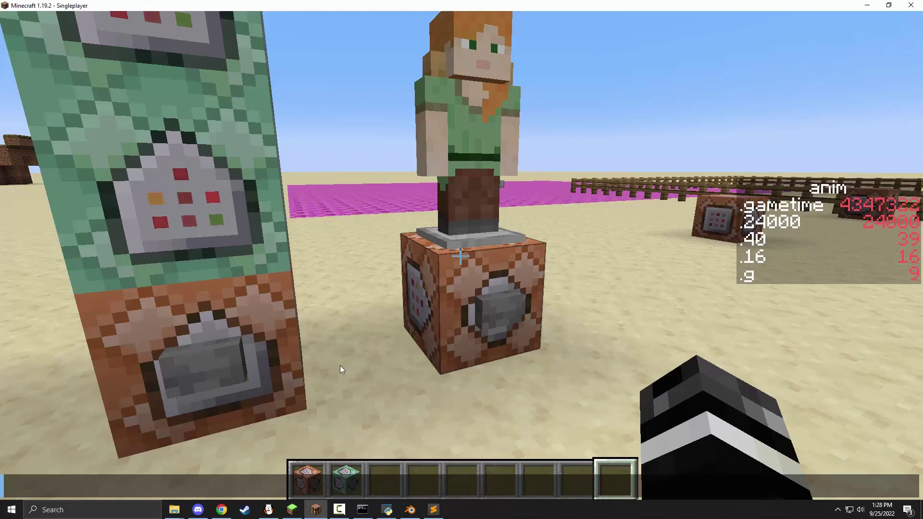
# Close the chat and recheck the gametime query and scoreboard copy command blocks unchanged
pyautogui.press('Escape')
pyautogui.rightClick(460, 256)
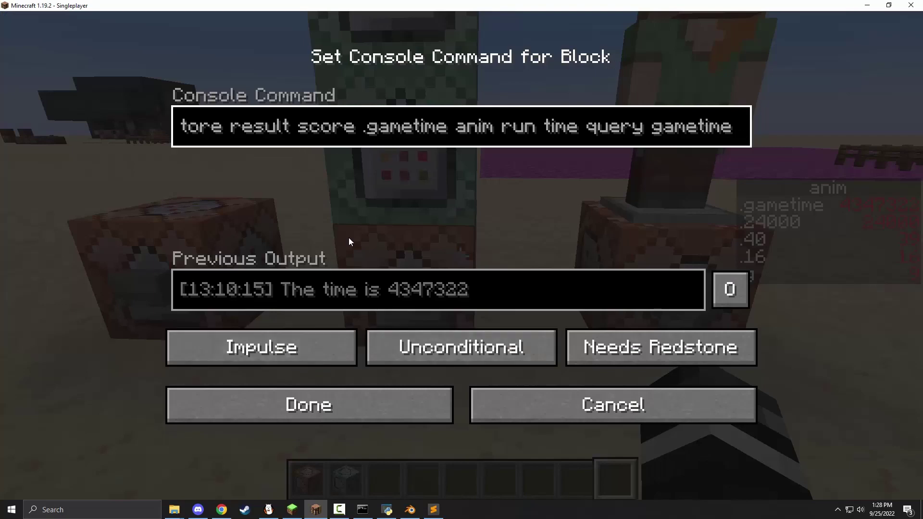
pyautogui.click(387, 395)
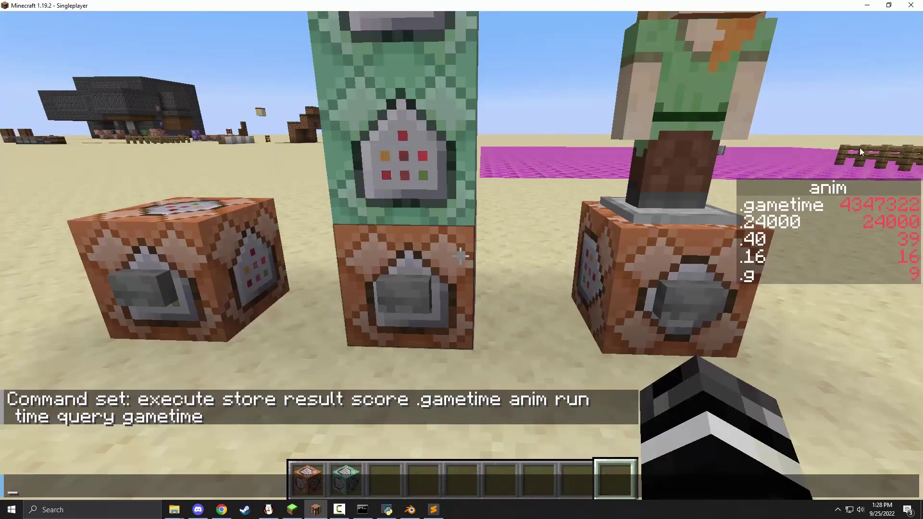
pyautogui.rightClick(460, 256)
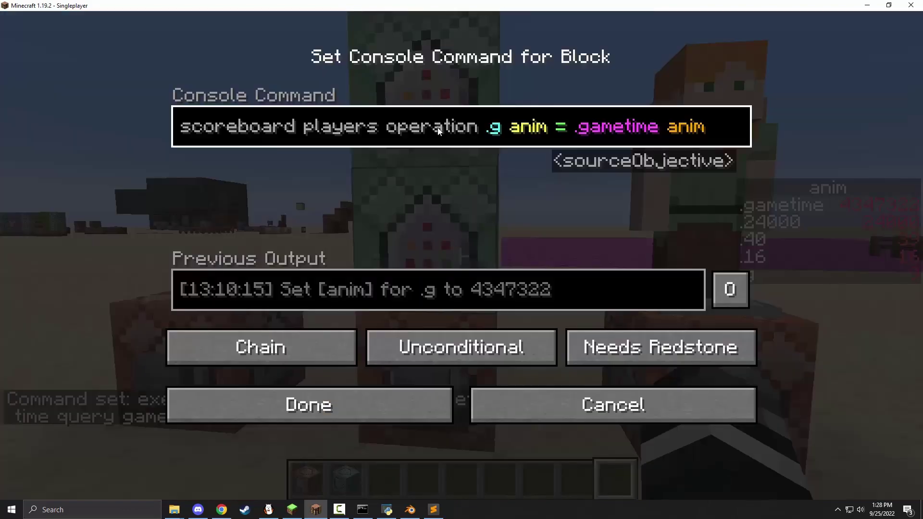
pyautogui.click(354, 418)
pyautogui.rightClick(461, 256)
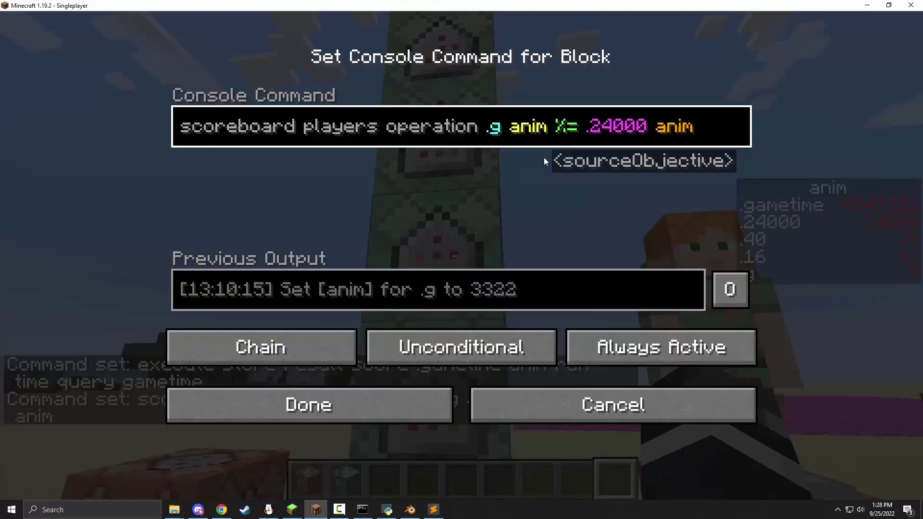
# Compare the next command block with the README, change its amount to 0, and close it unsaved
pyautogui.click(225, 510)
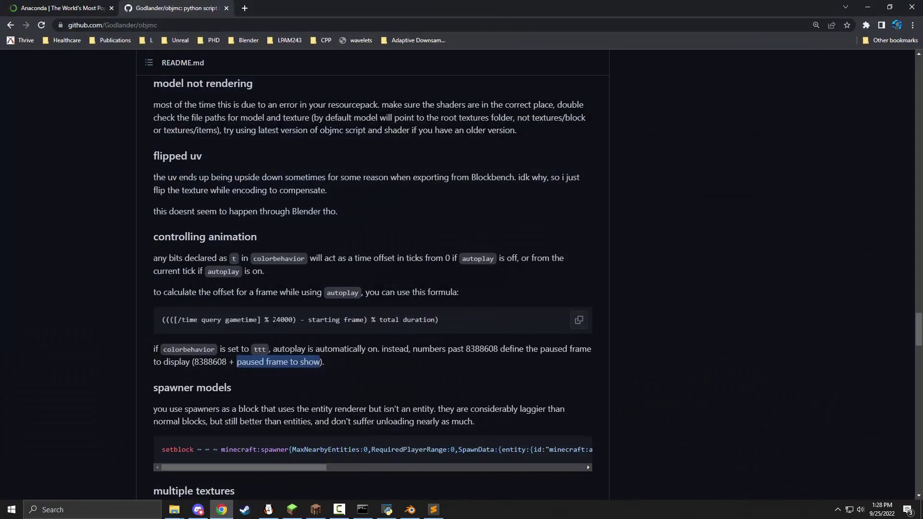
pyautogui.click(316, 510)
pyautogui.rightClick(462, 260)
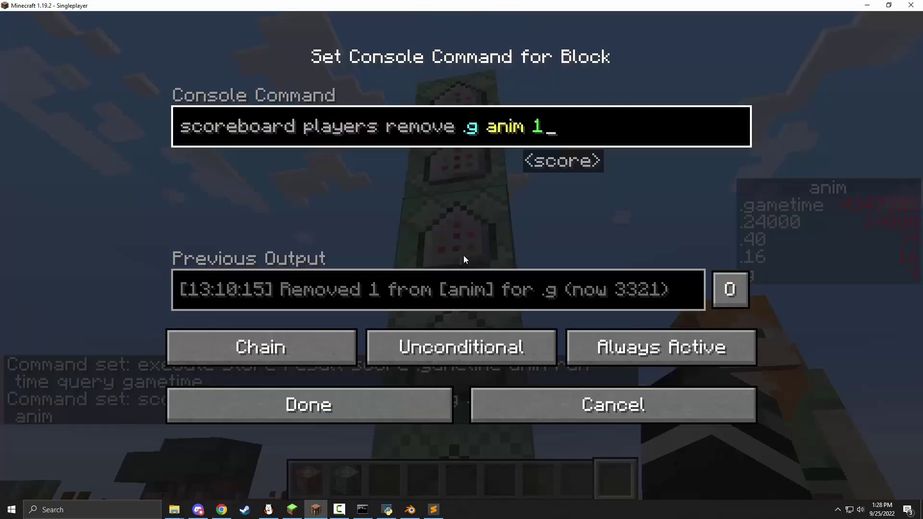
pyautogui.click(231, 511)
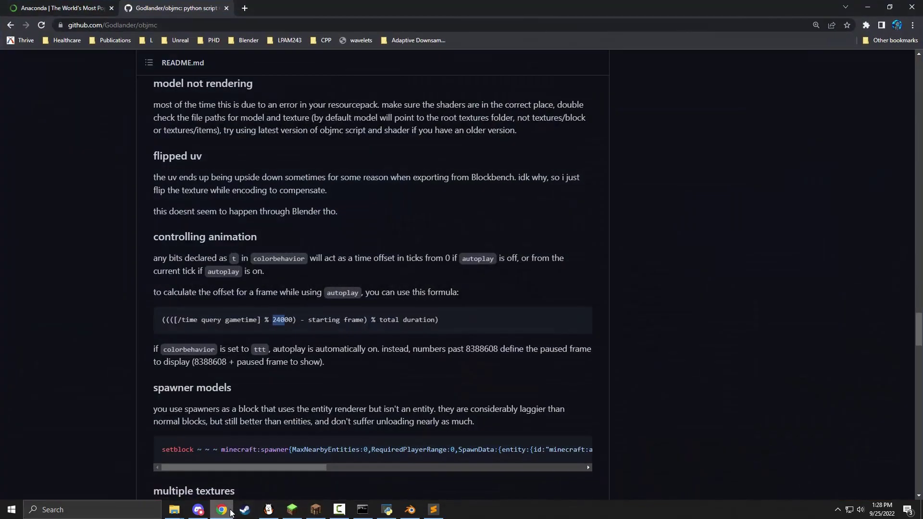
pyautogui.click(316, 510)
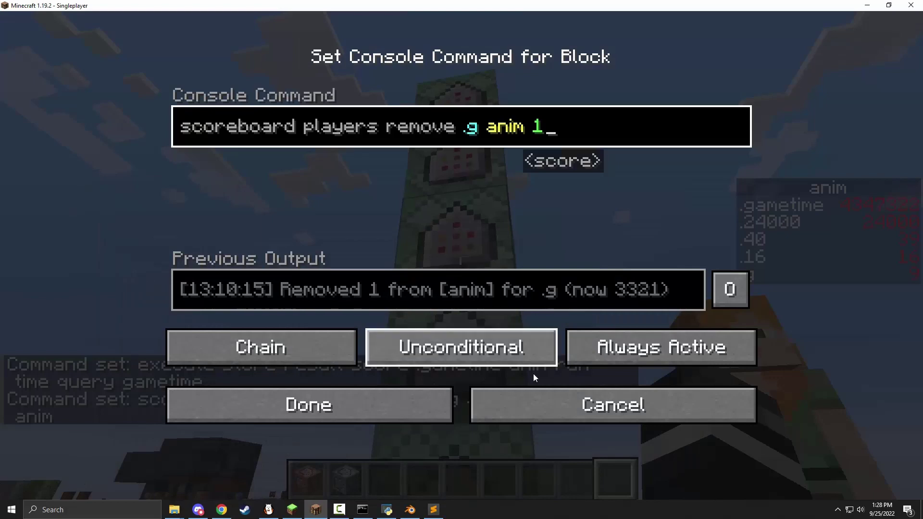
pyautogui.press('BackSpace')
pyautogui.write('0')
pyautogui.click(524, 414)
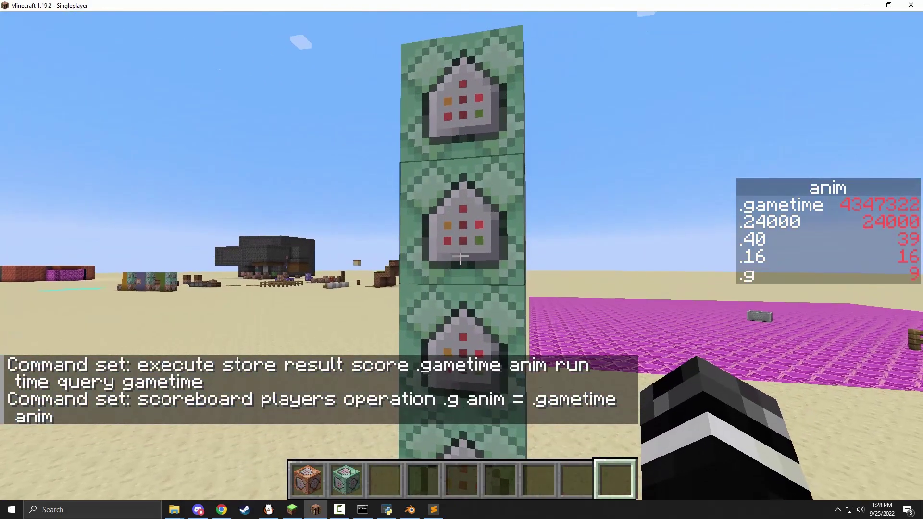
# Open the chat and consult the README's animation offset formula
pyautogui.press('t')
pyautogui.click(222, 509)
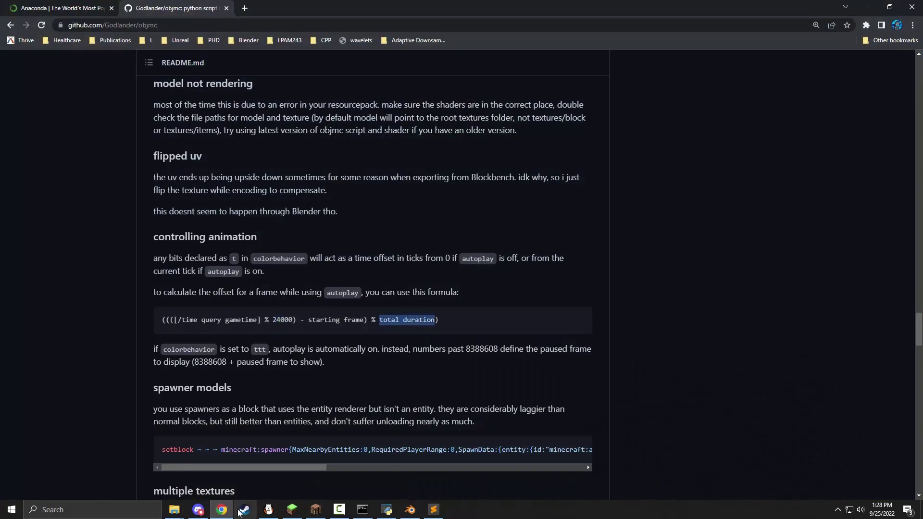
pyautogui.click(315, 509)
# Read the 0.8s animation duration from the objmc console and work out 0.8*20 = 16 ticks
pyautogui.click(362, 509)
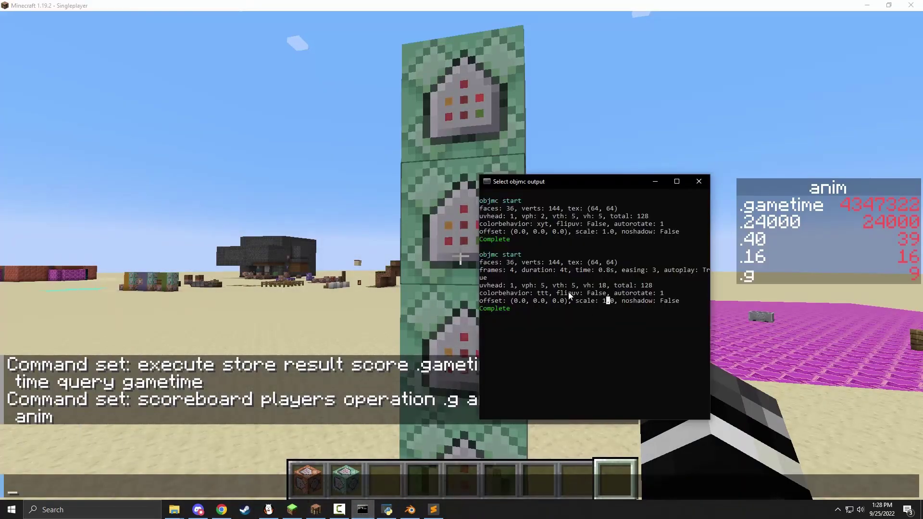
pyautogui.doubleClick(604, 271)
pyautogui.click(335, 275)
pyautogui.write('0.8*20 = 16')
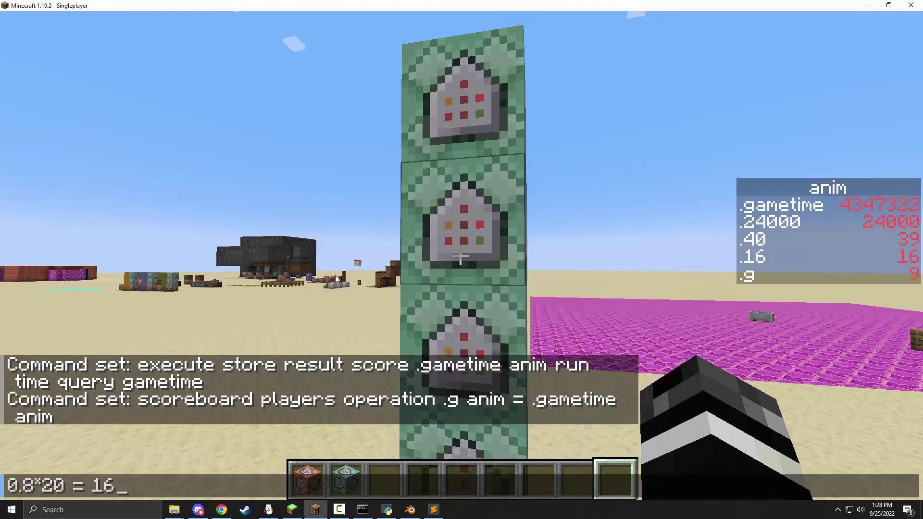
pyautogui.press('Escape')
# Save the '.g anim %= .16 anim' command and the CustomPotionColor store command
pyautogui.rightClick(460, 259)
pyautogui.click(601, 129)
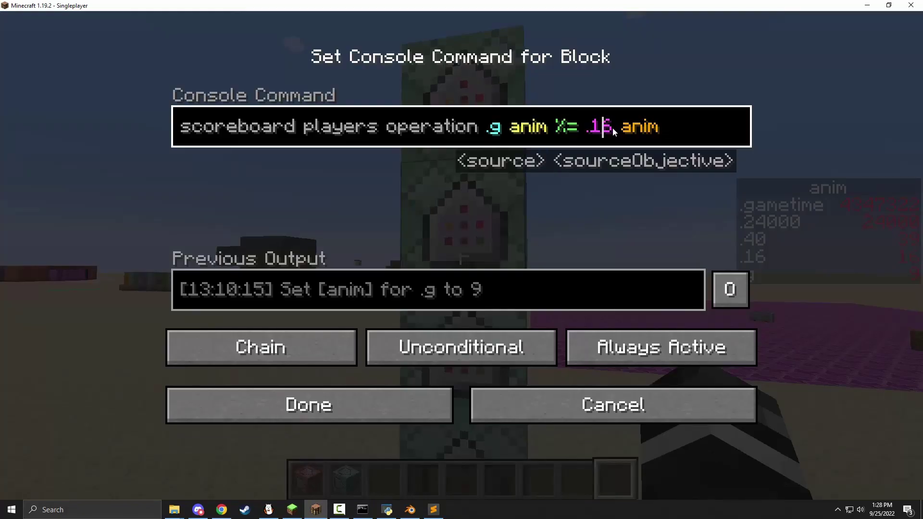
pyautogui.click(680, 126)
pyautogui.click(309, 405)
pyautogui.rightClick(466, 255)
pyautogui.click(183, 143)
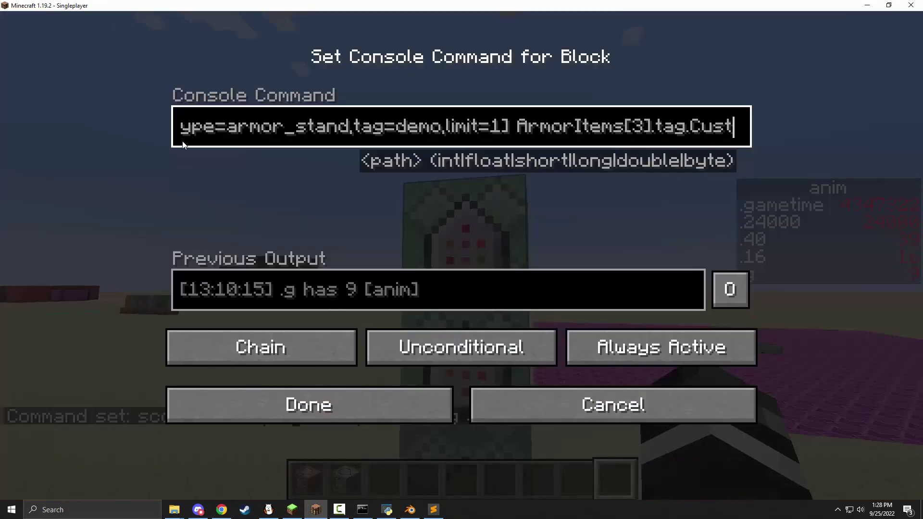
pyautogui.click(399, 414)
# Put a lever from the Redstone items into the hotbar and hold it
pyautogui.press('w')
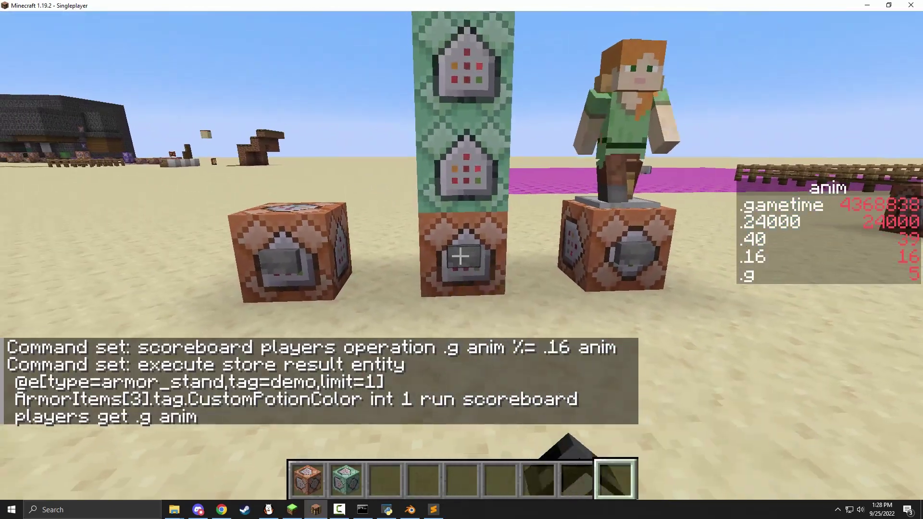
pyautogui.press('e')
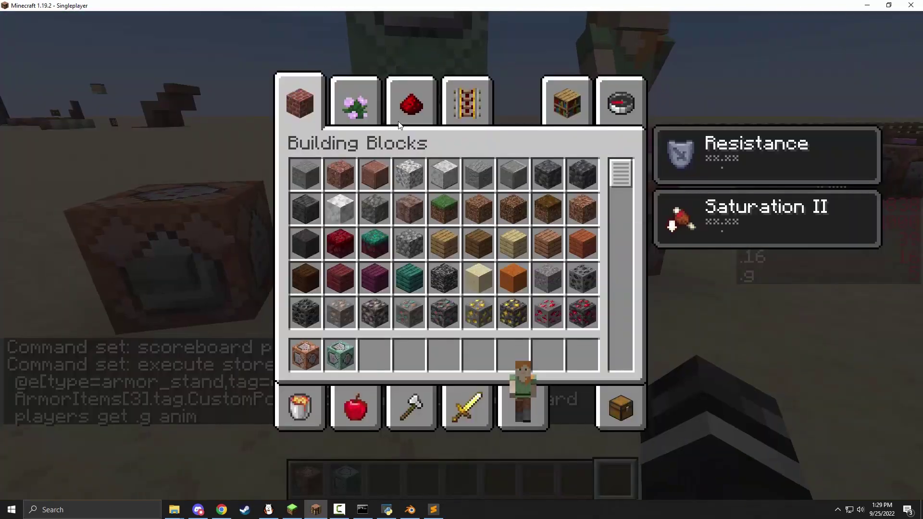
pyautogui.click(412, 99)
pyautogui.click(439, 175)
pyautogui.click(488, 354)
pyautogui.press('e')
pyautogui.press('6')
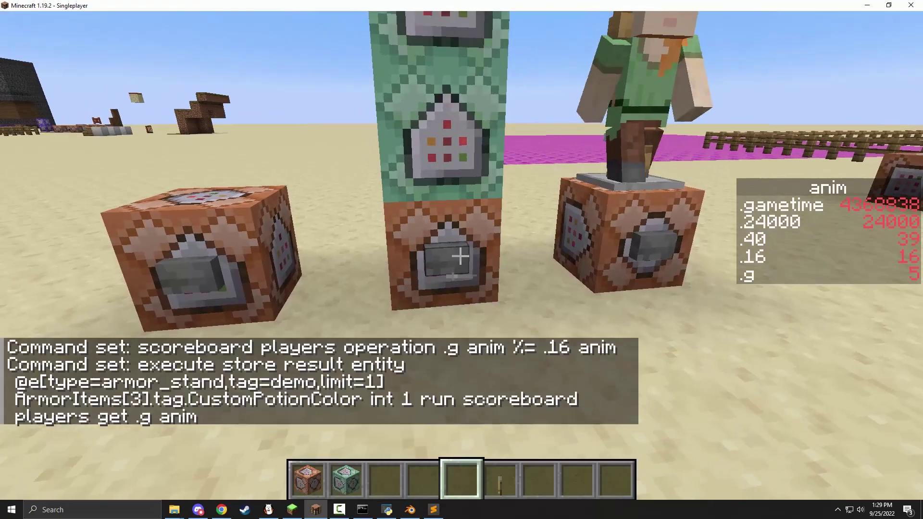
# Attach the lever to the base command block, switch it on, set Repeat, and watch the armor stand animate
pyautogui.press('w')
pyautogui.rightClick(460, 257)
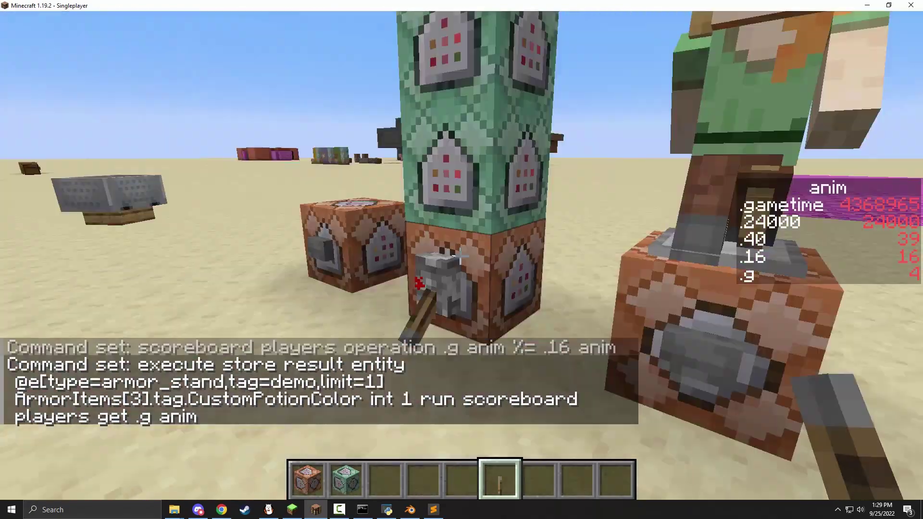
pyautogui.rightClick(460, 257)
pyautogui.rightClick(460, 257)
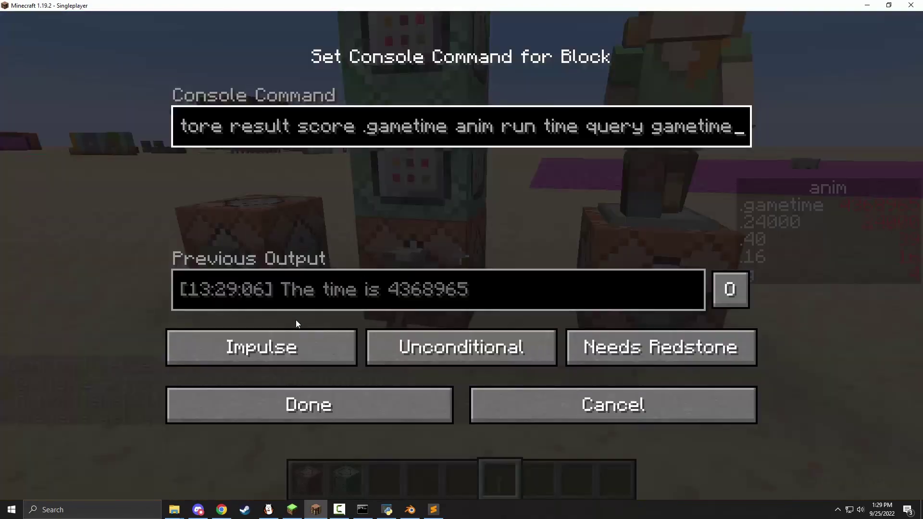
pyautogui.click(284, 346)
pyautogui.click(307, 404)
pyautogui.press('w')
pyautogui.press('w')
pyautogui.press('s')
pyautogui.press('w')
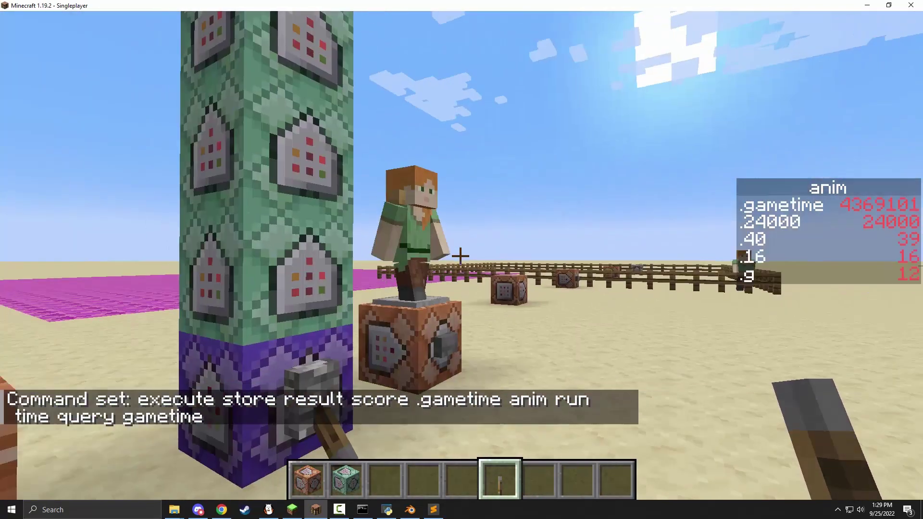
pyautogui.scroll(-1, 460, 257)
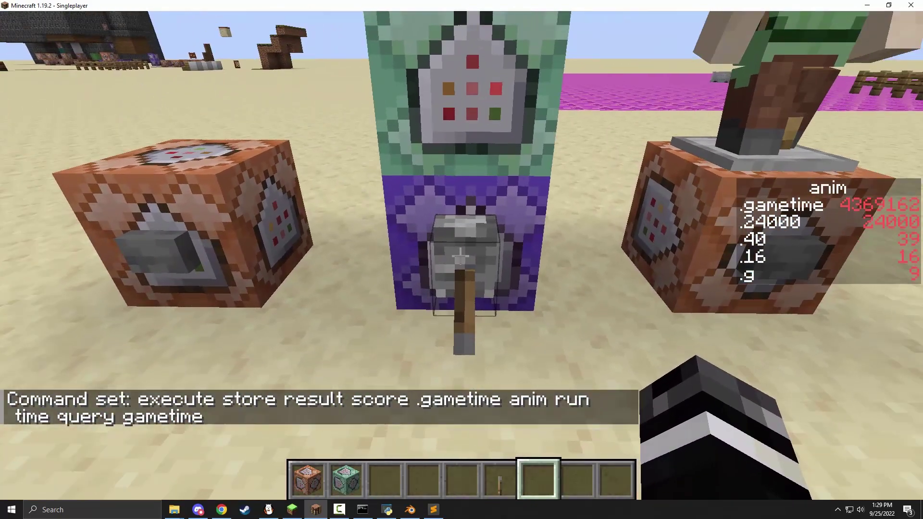
# Set the base command block back to Impulse
pyautogui.rightClick(460, 257)
pyautogui.click(318, 341)
pyautogui.click(348, 411)
pyautogui.press('F5')
pyautogui.press('F5')
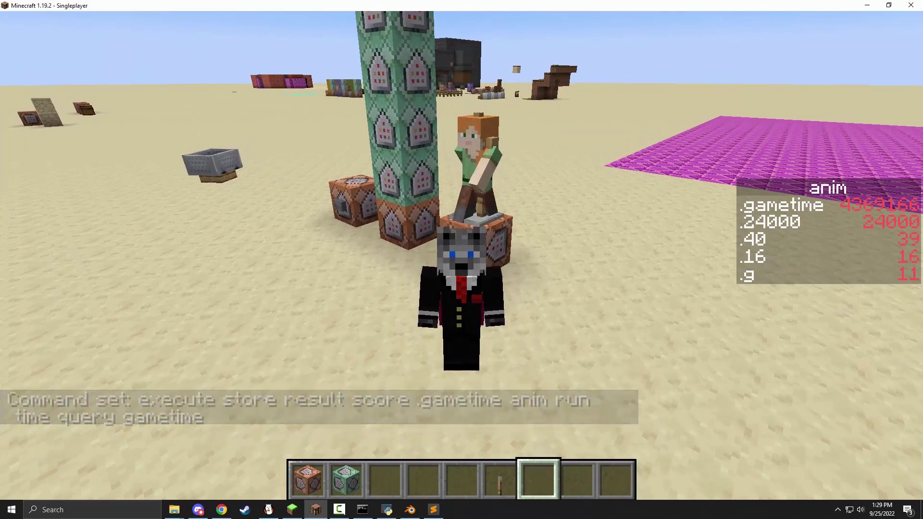
# Walk the player toward the camera and back toward the command blocks in front view
pyautogui.press('w')
pyautogui.press('s')
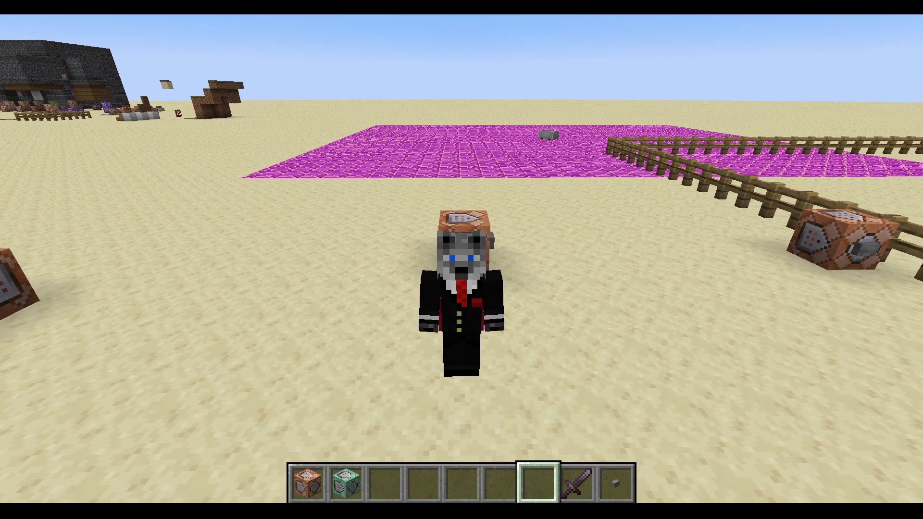
# Hold the netherite sword, summon a zombie with the command block button, and kill it in three hits
pyautogui.press('8')
pyautogui.press('F5')
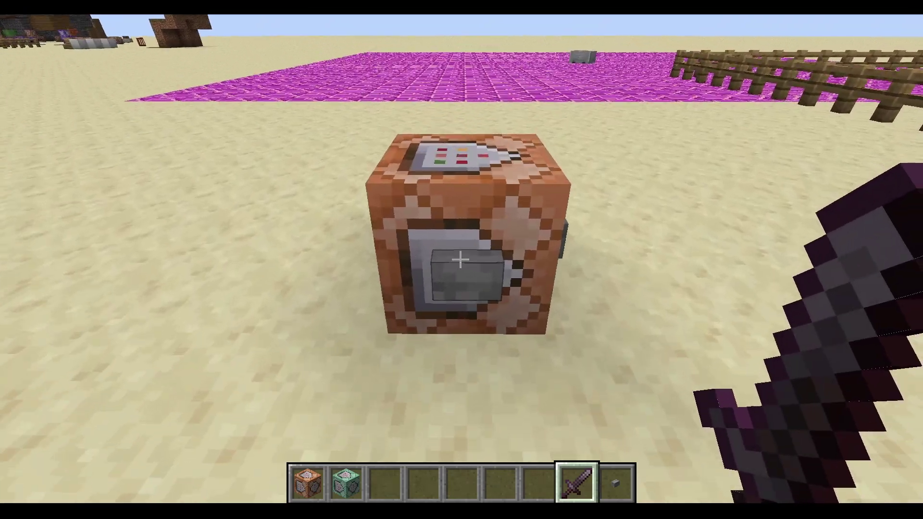
pyautogui.rightClick(460, 260)
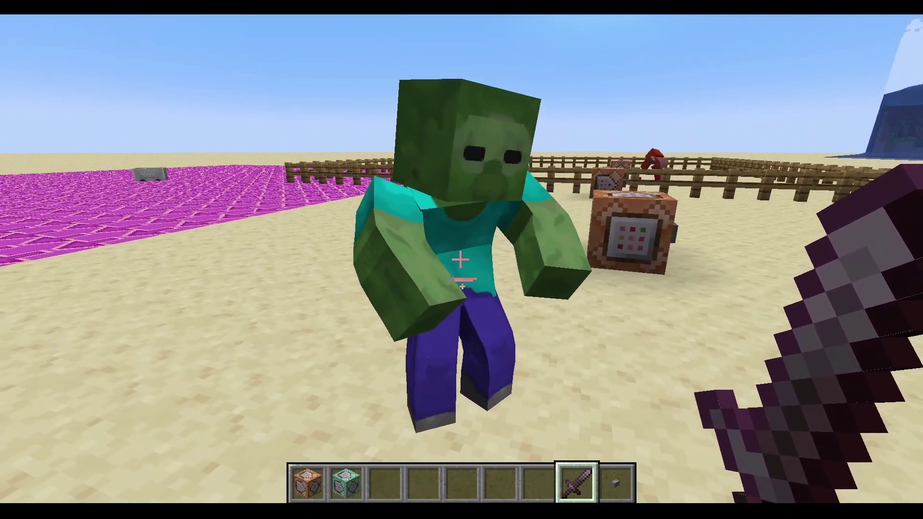
pyautogui.click(461, 260)
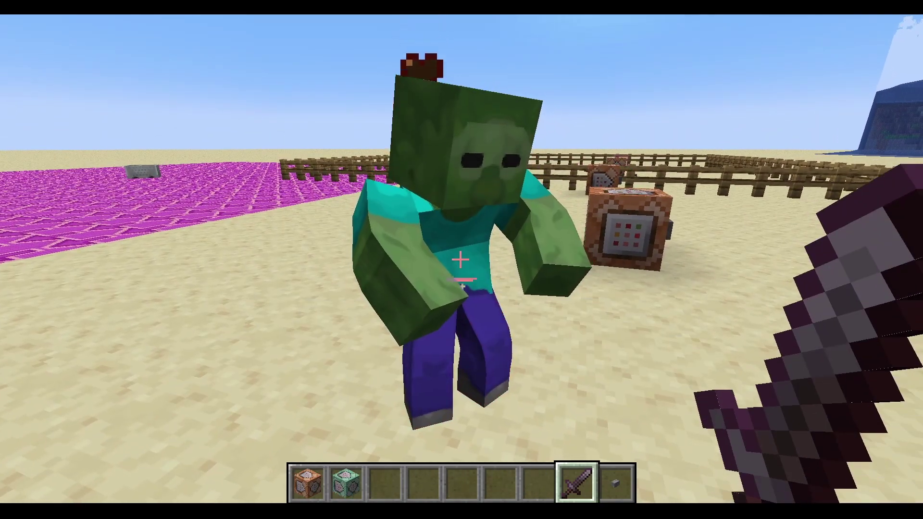
pyautogui.click(461, 260)
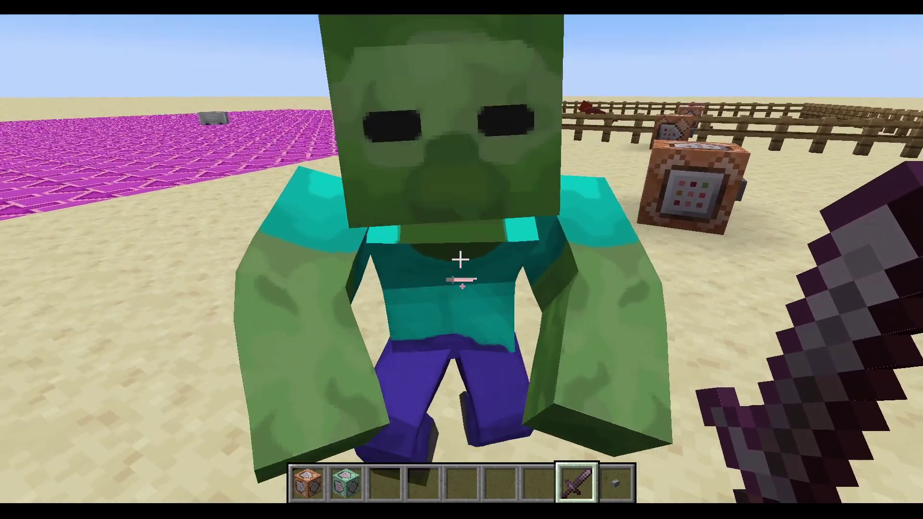
pyautogui.click(461, 260)
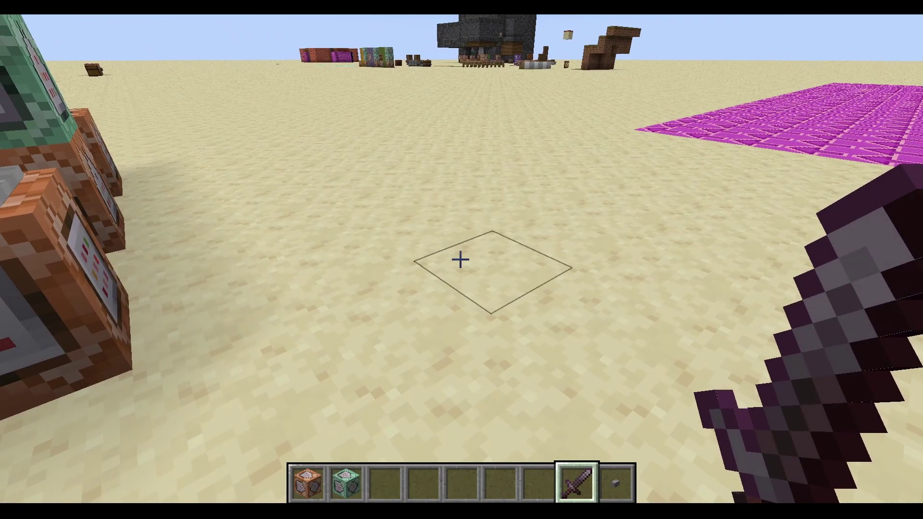
pyautogui.press('F5')
pyautogui.press('F5')
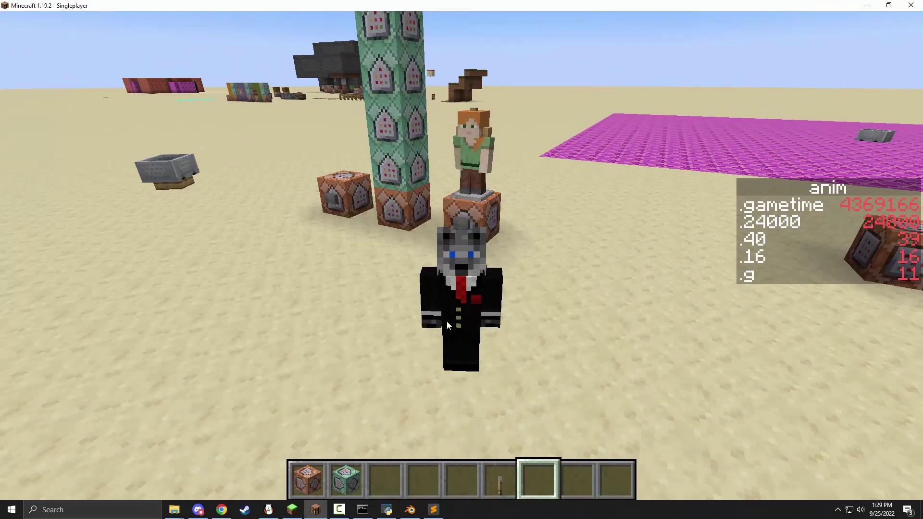
# Walk the player forward and back in front view, ending beside Alex and the command blocks
pyautogui.click(446, 321)
pyautogui.press('w')
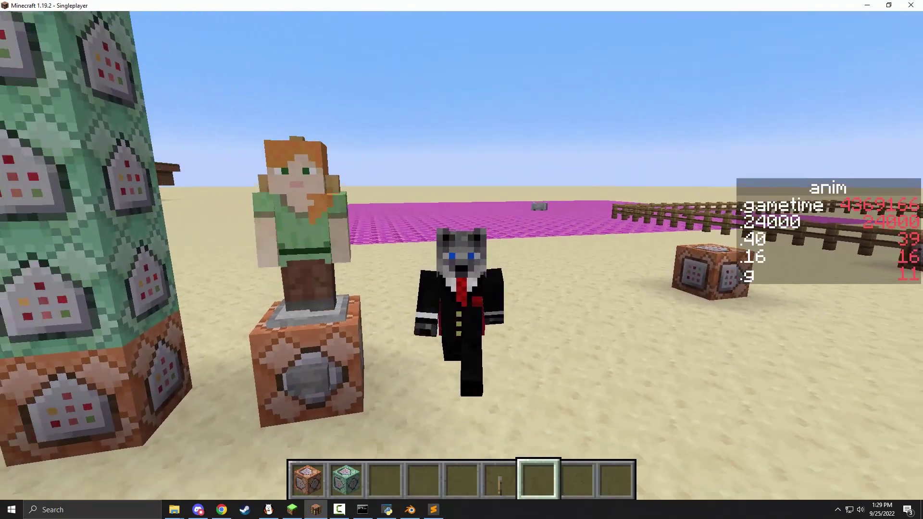
pyautogui.press('s')
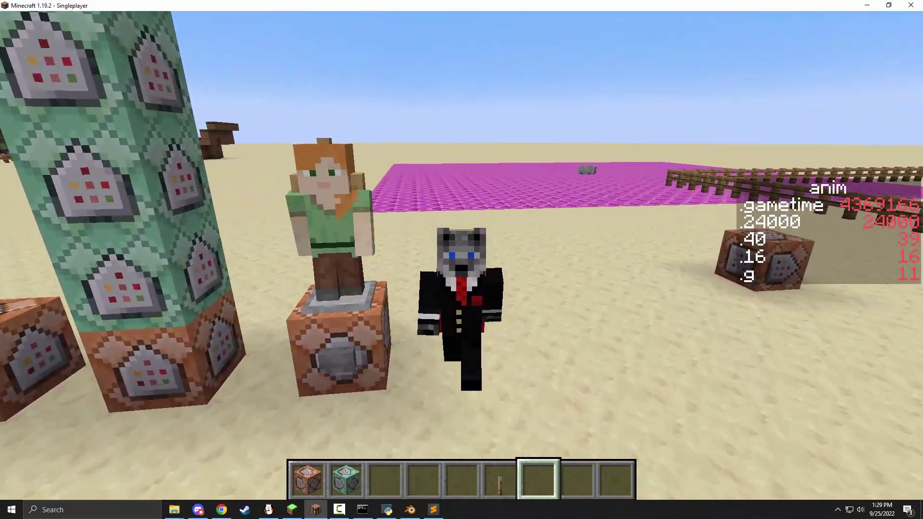
pyautogui.press('w')
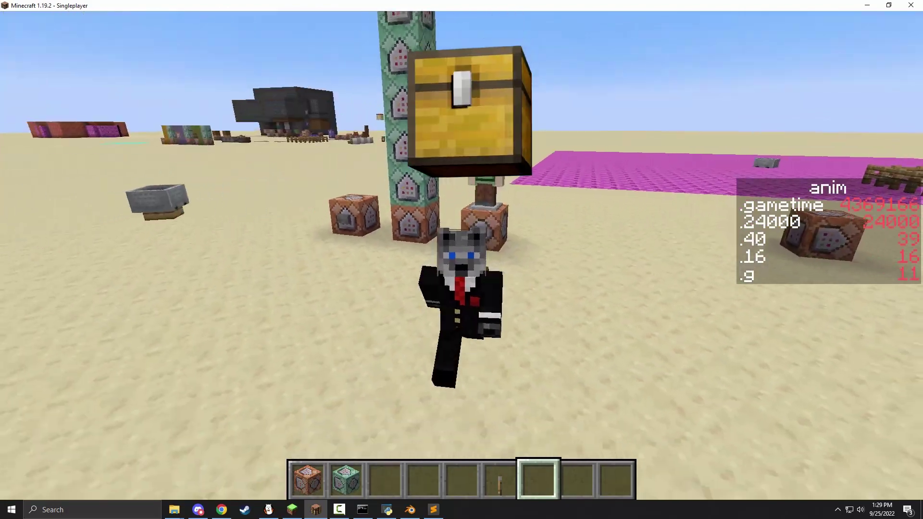
pyautogui.press('s')
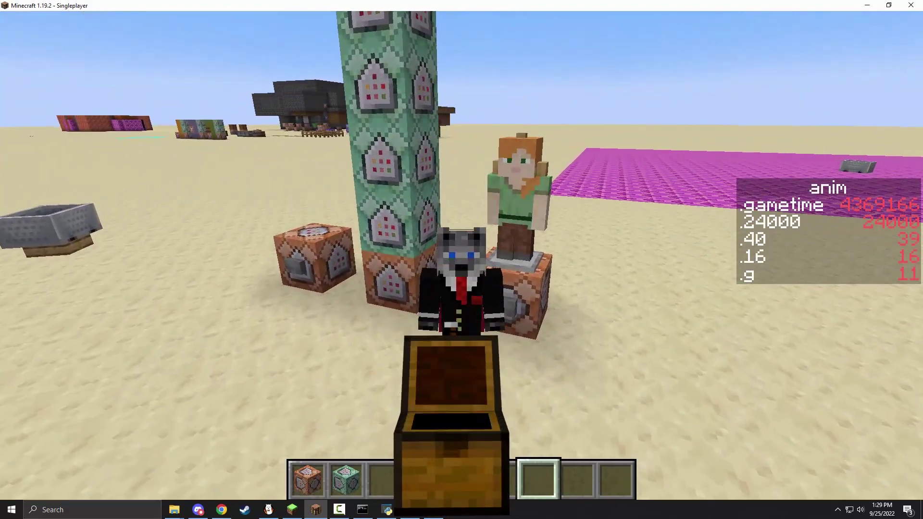